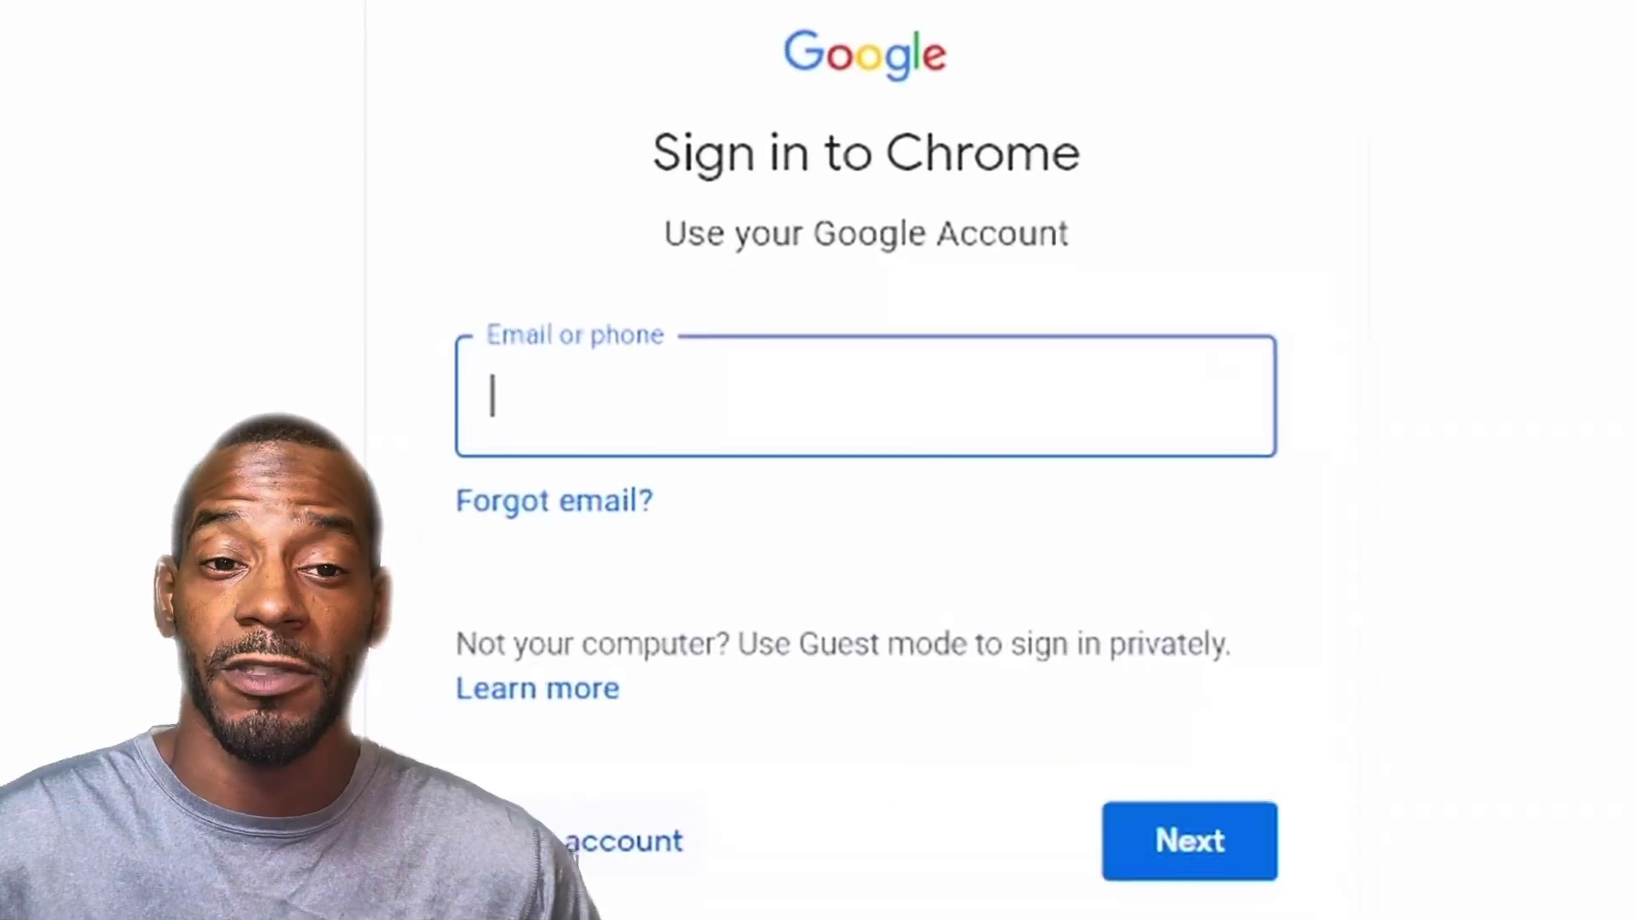
# - Start a work or business Google account and enter the first and last name
pyautogui.click(579, 843)
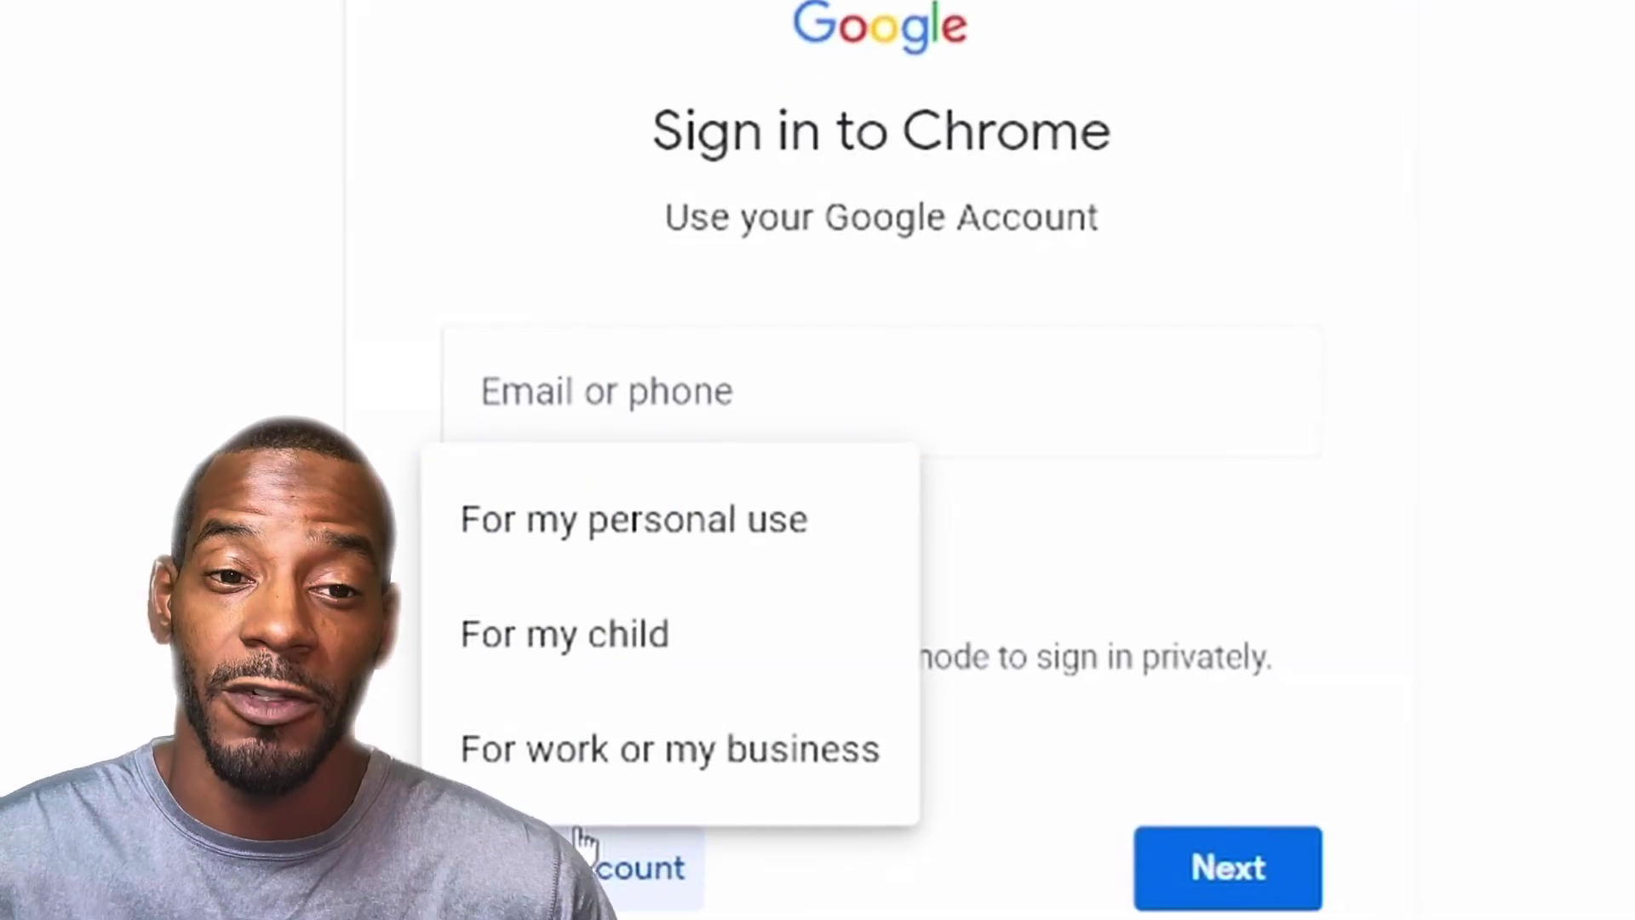
pyautogui.click(723, 791)
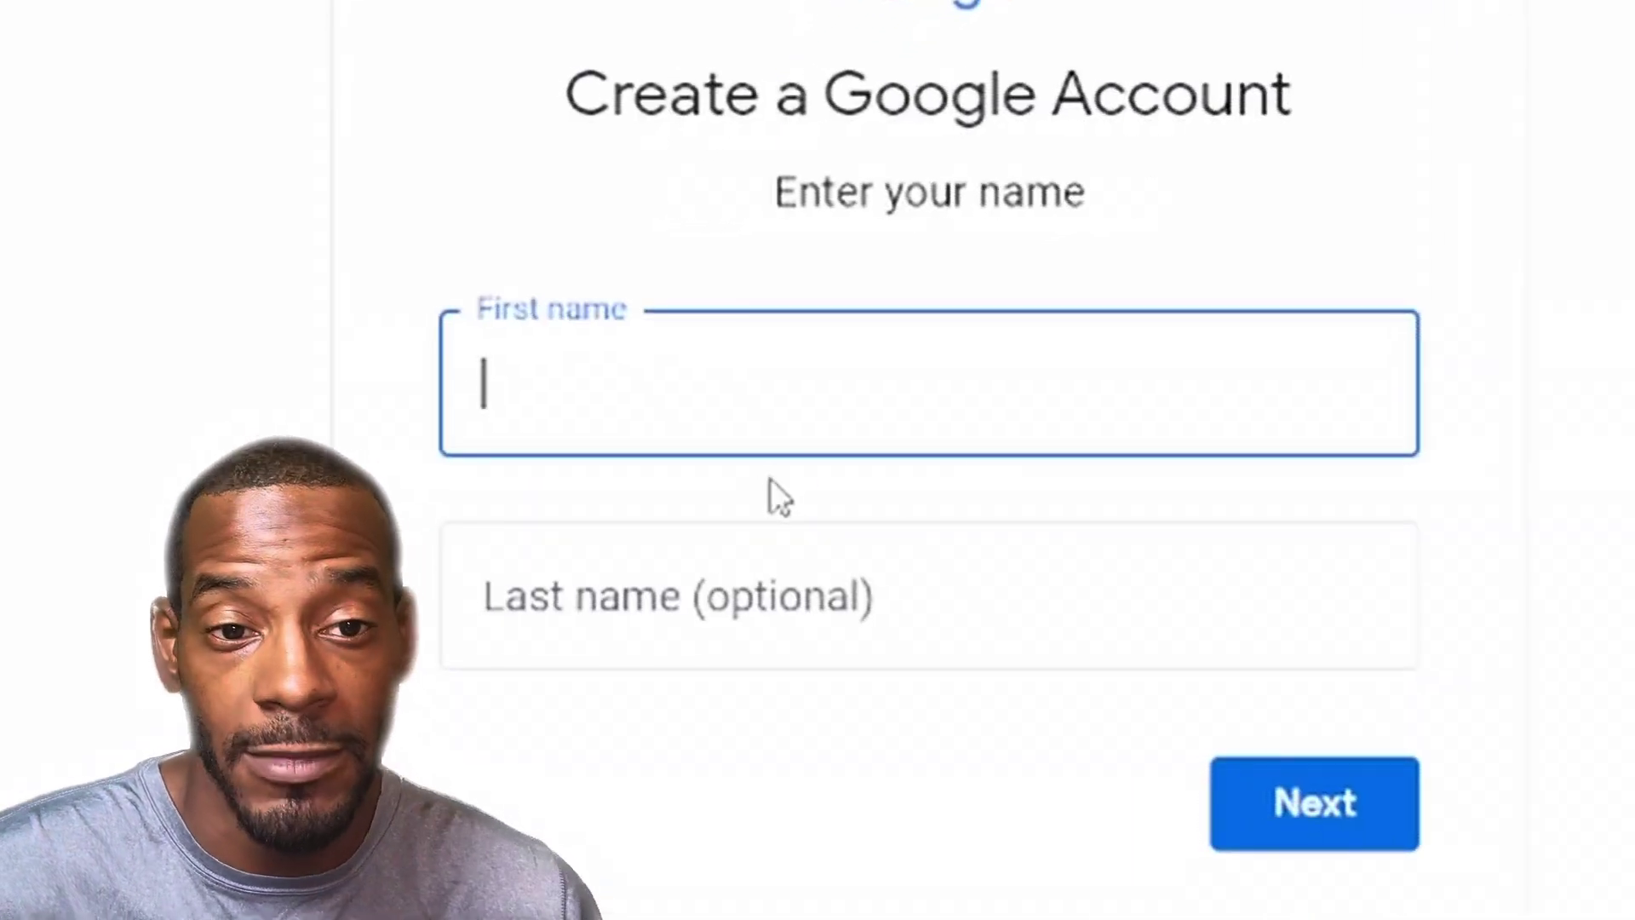
pyautogui.write('b')
pyautogui.press('BackSpace')
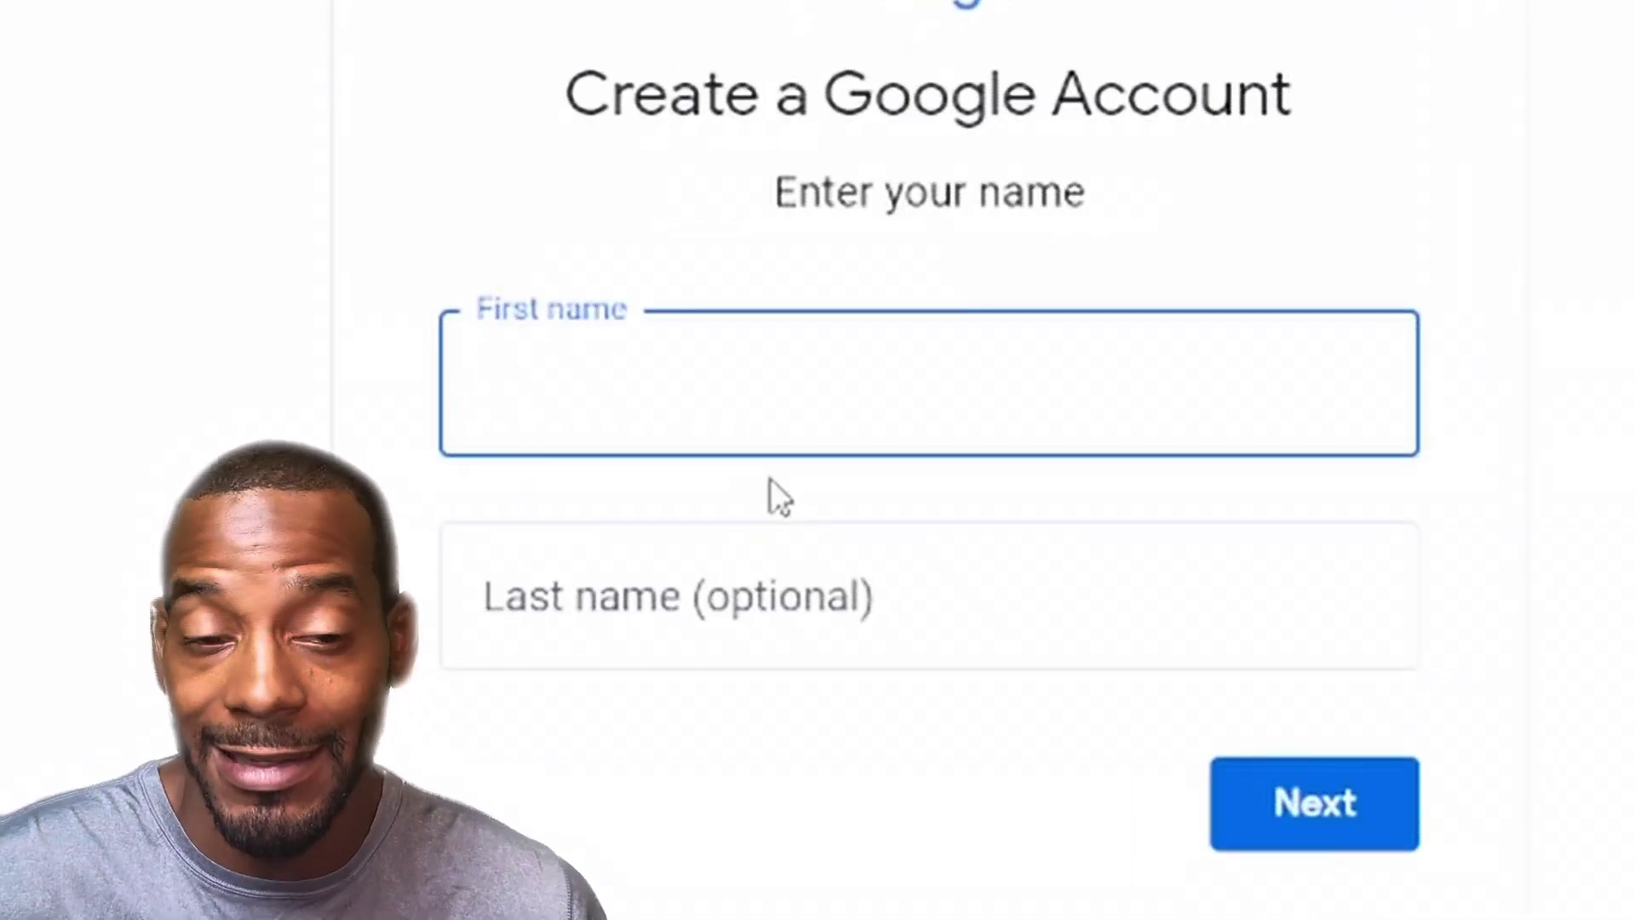
pyautogui.write('Basic')
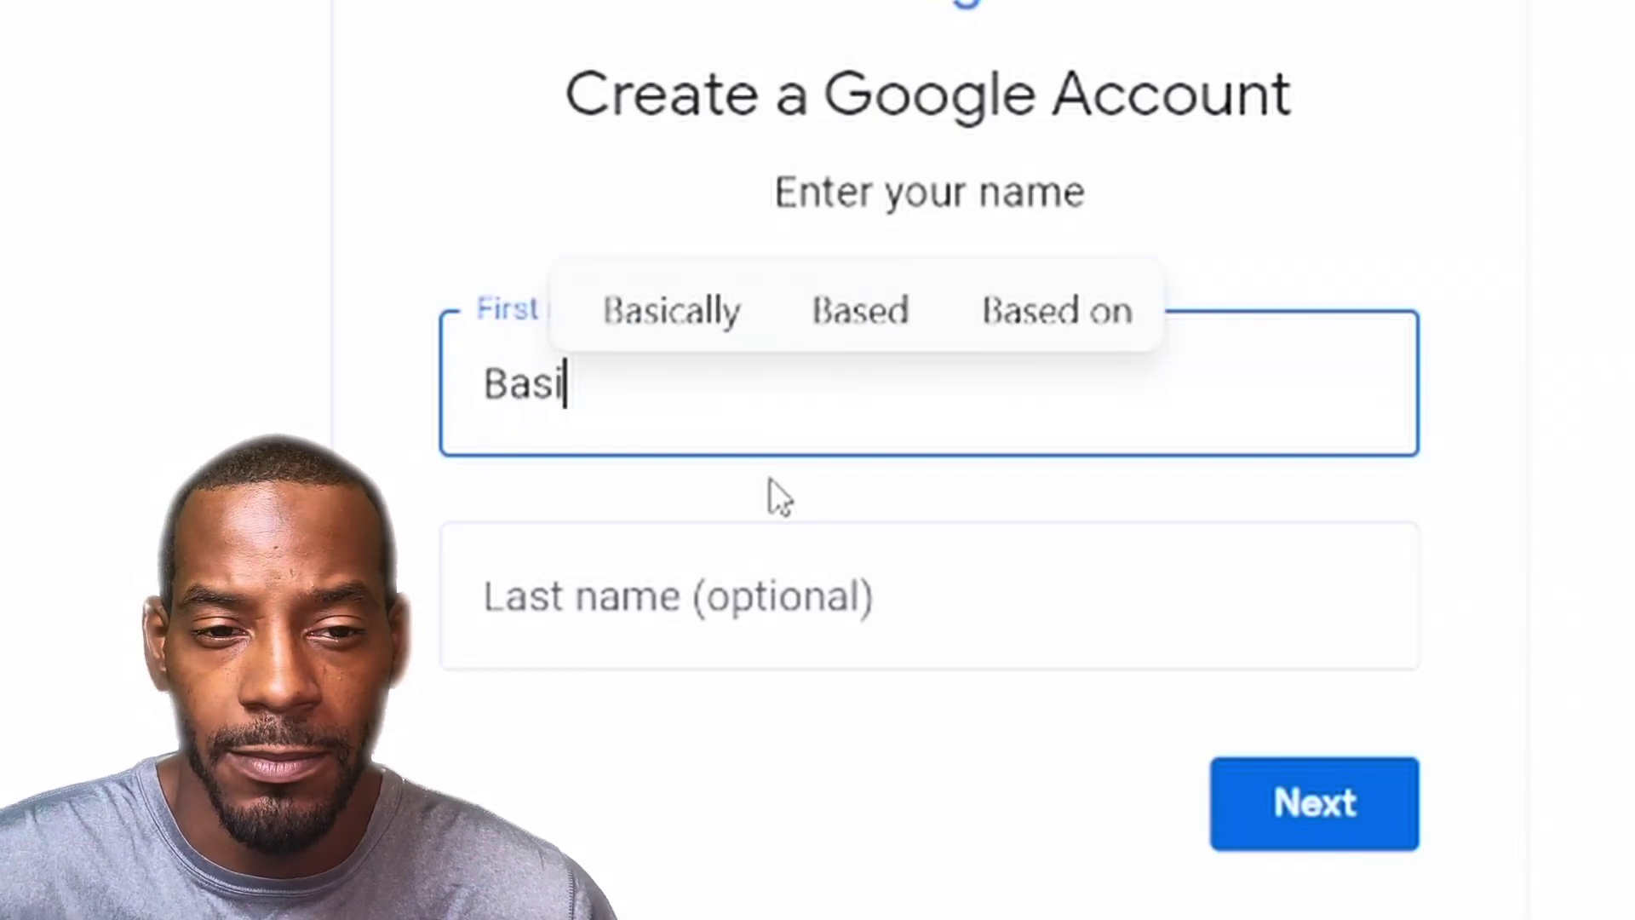
pyautogui.press('Tab')
pyautogui.write('American')
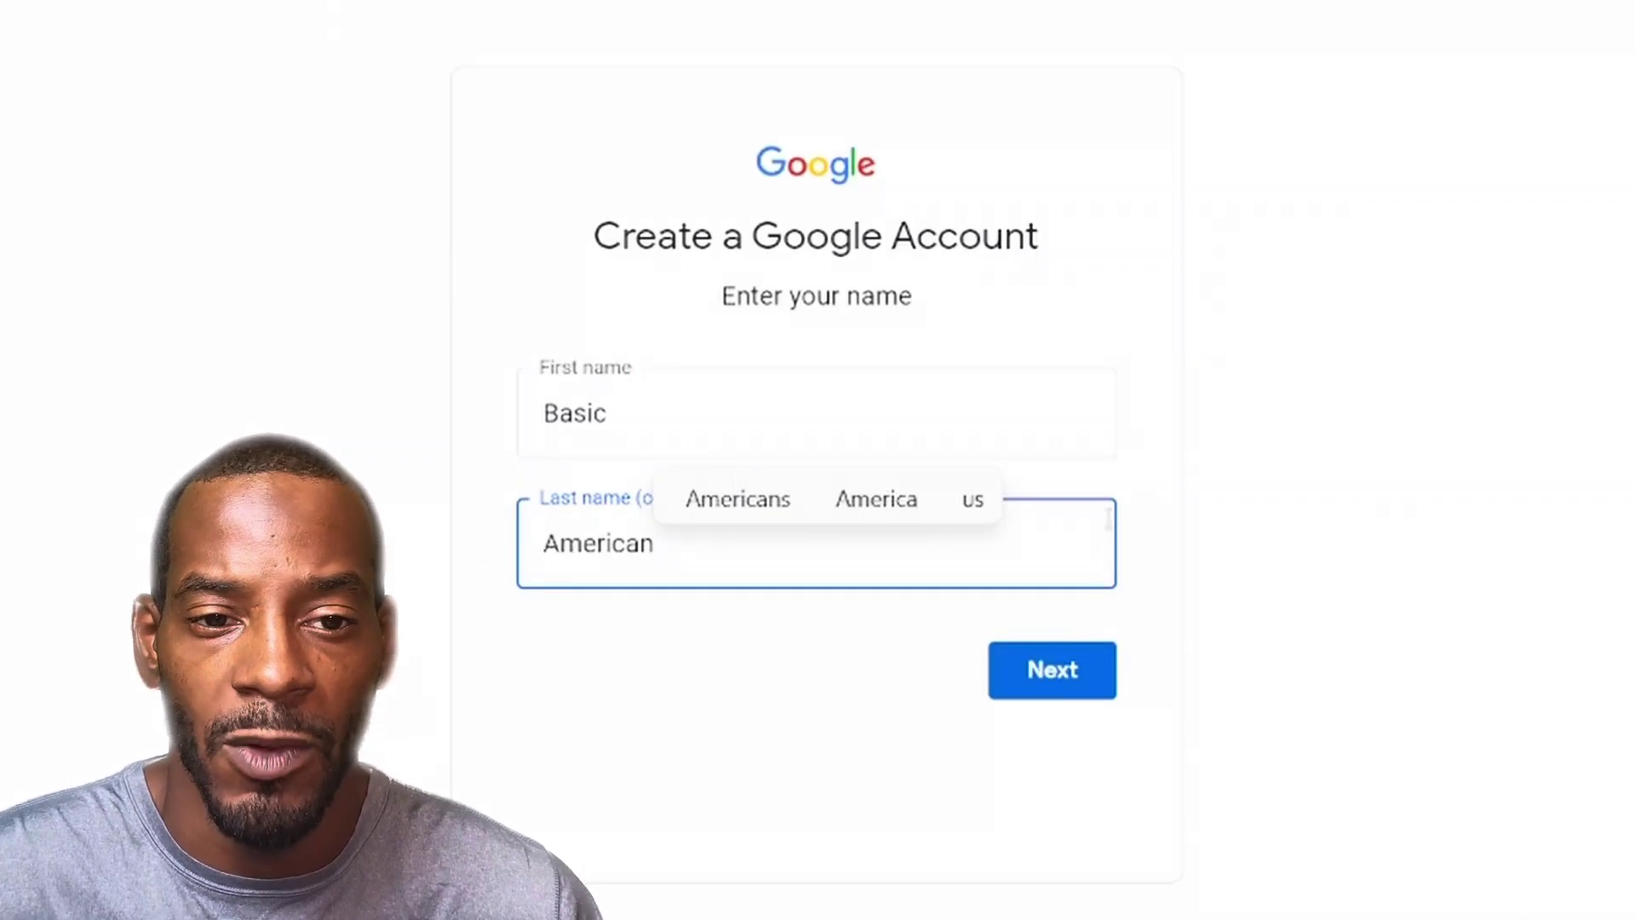
pyautogui.click(1315, 803)
# - Set the birth month to July and the gender to Male
pyautogui.click(606, 413)
pyautogui.click(579, 671)
pyautogui.press('Tab')
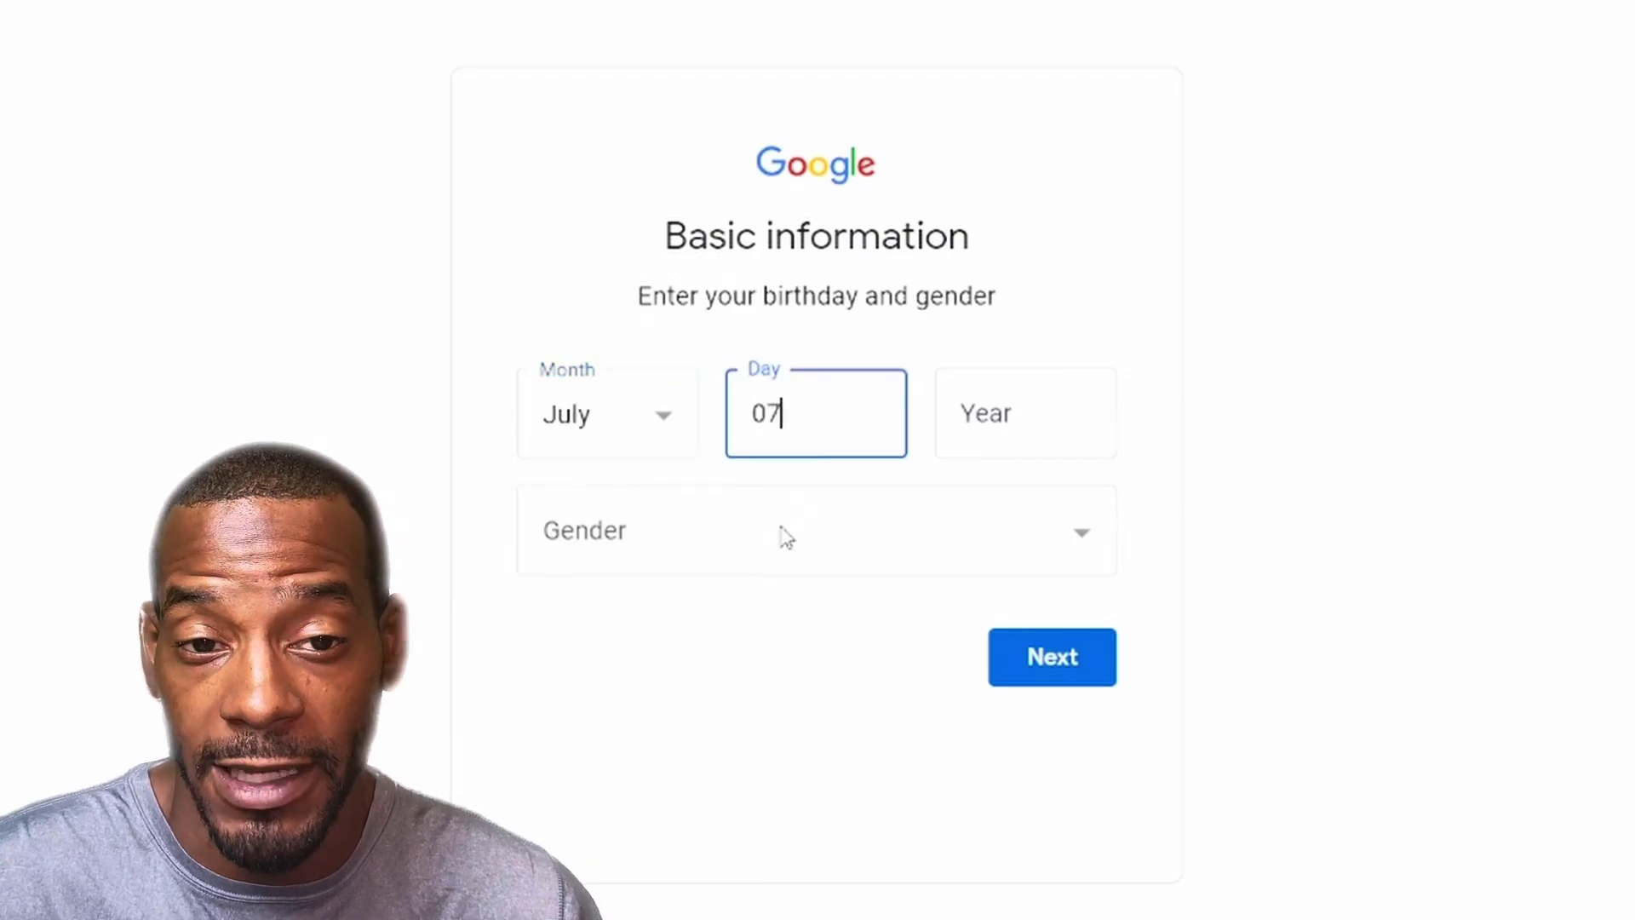
pyautogui.click(1043, 537)
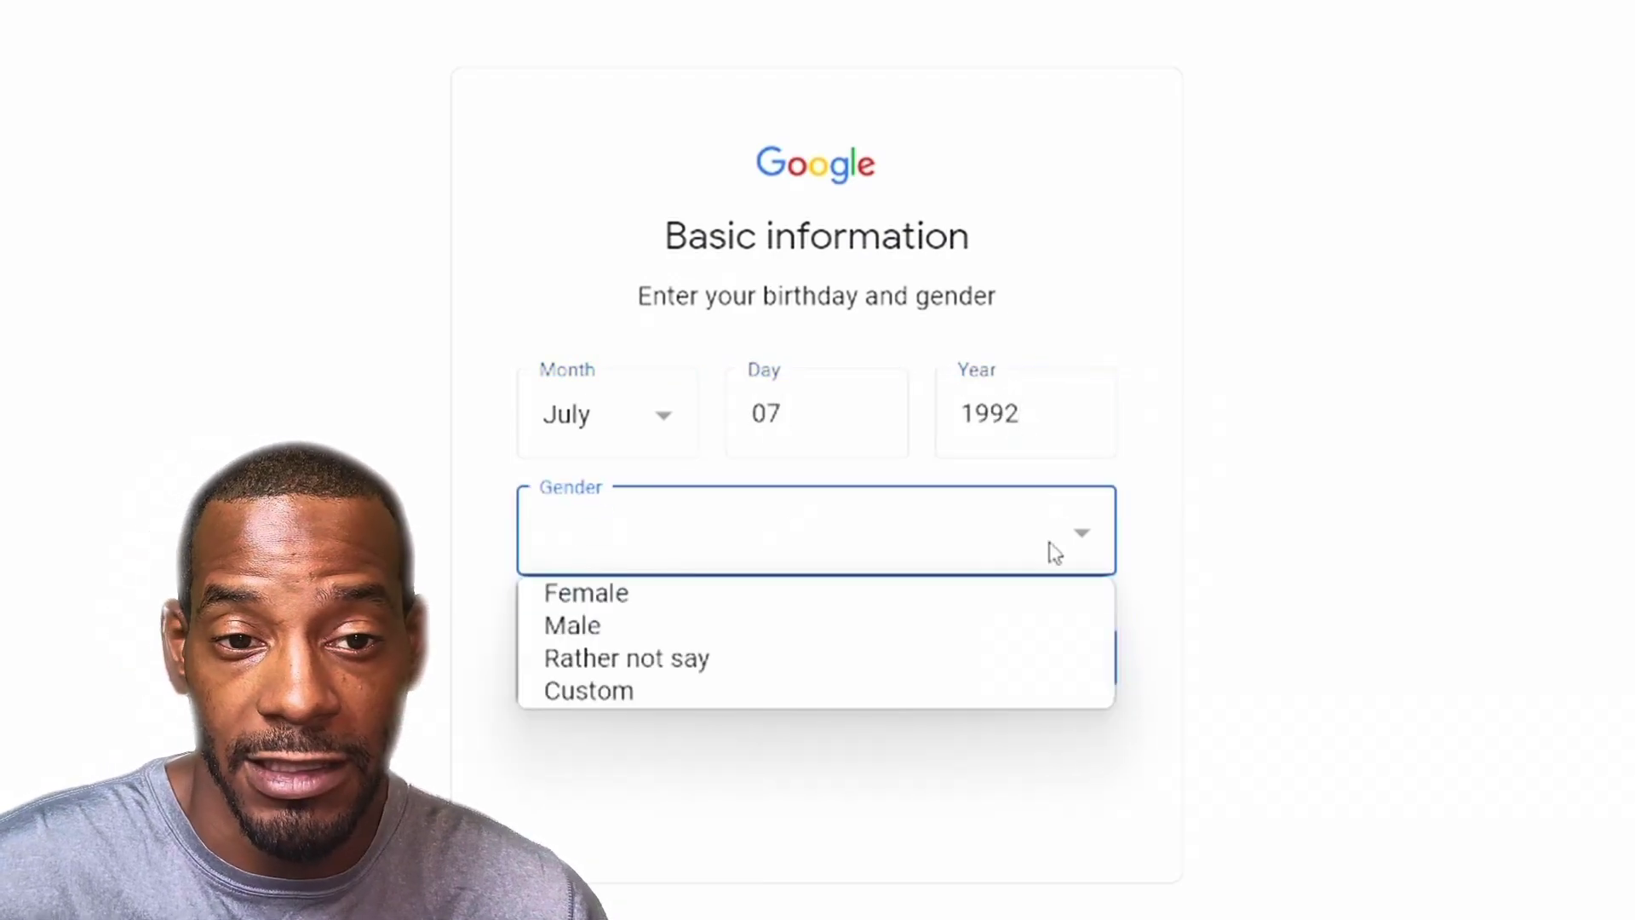
pyautogui.click(579, 625)
pyautogui.click(1051, 656)
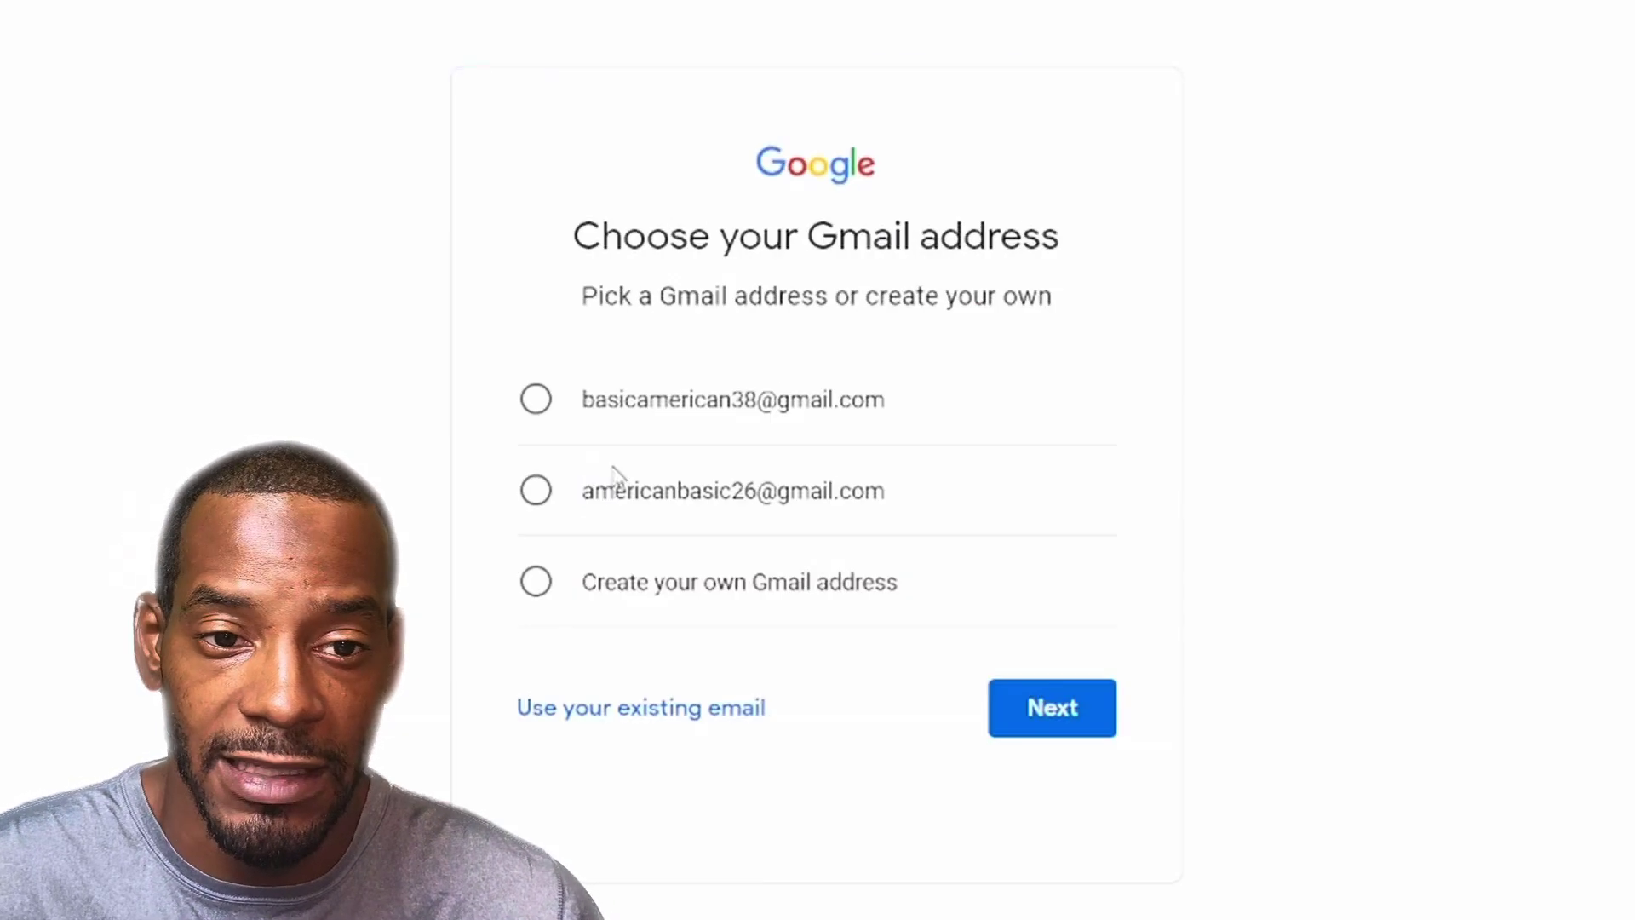
# - Create a custom Gmail address, then enter and confirm the account password
pyautogui.click(535, 588)
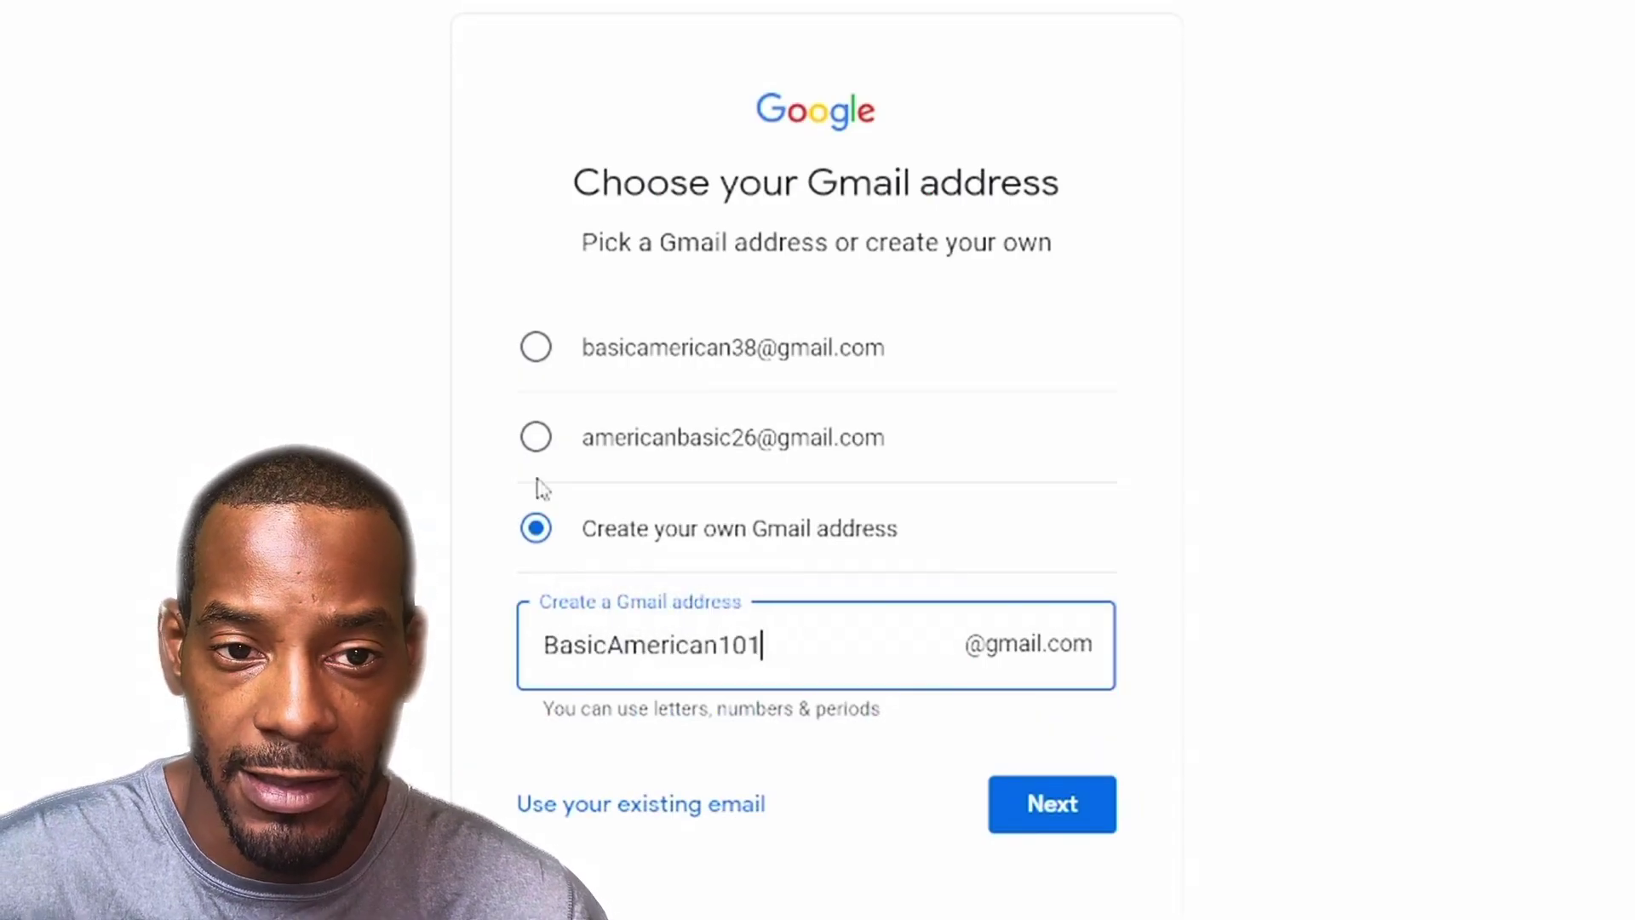
pyautogui.click(1043, 816)
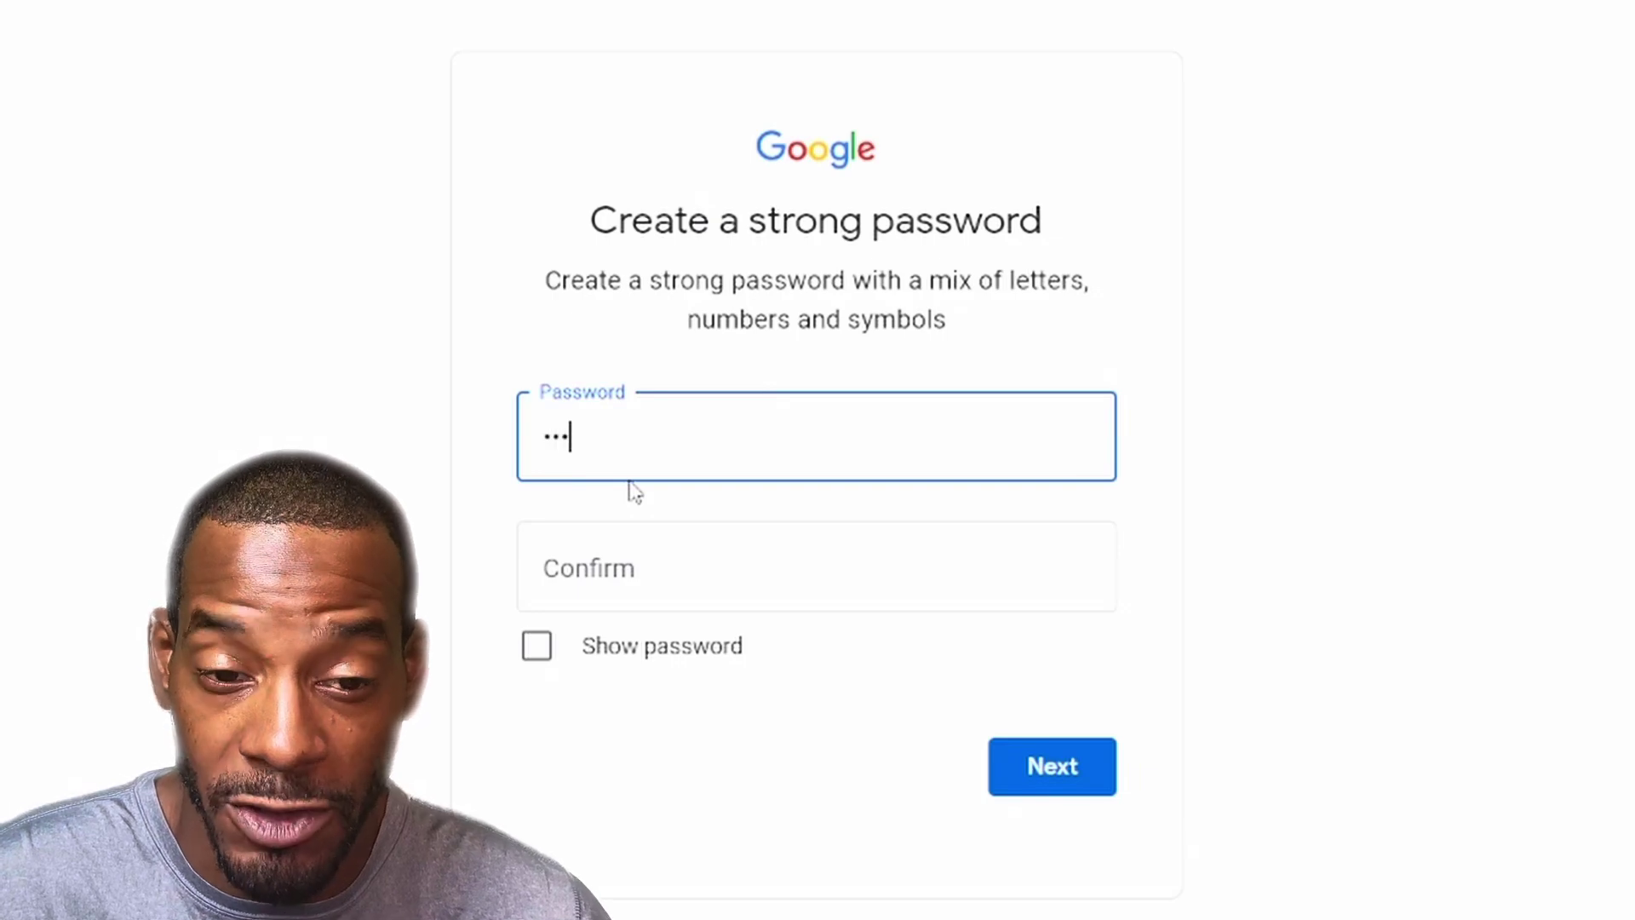
pyautogui.press('Tab')
pyautogui.write('B')
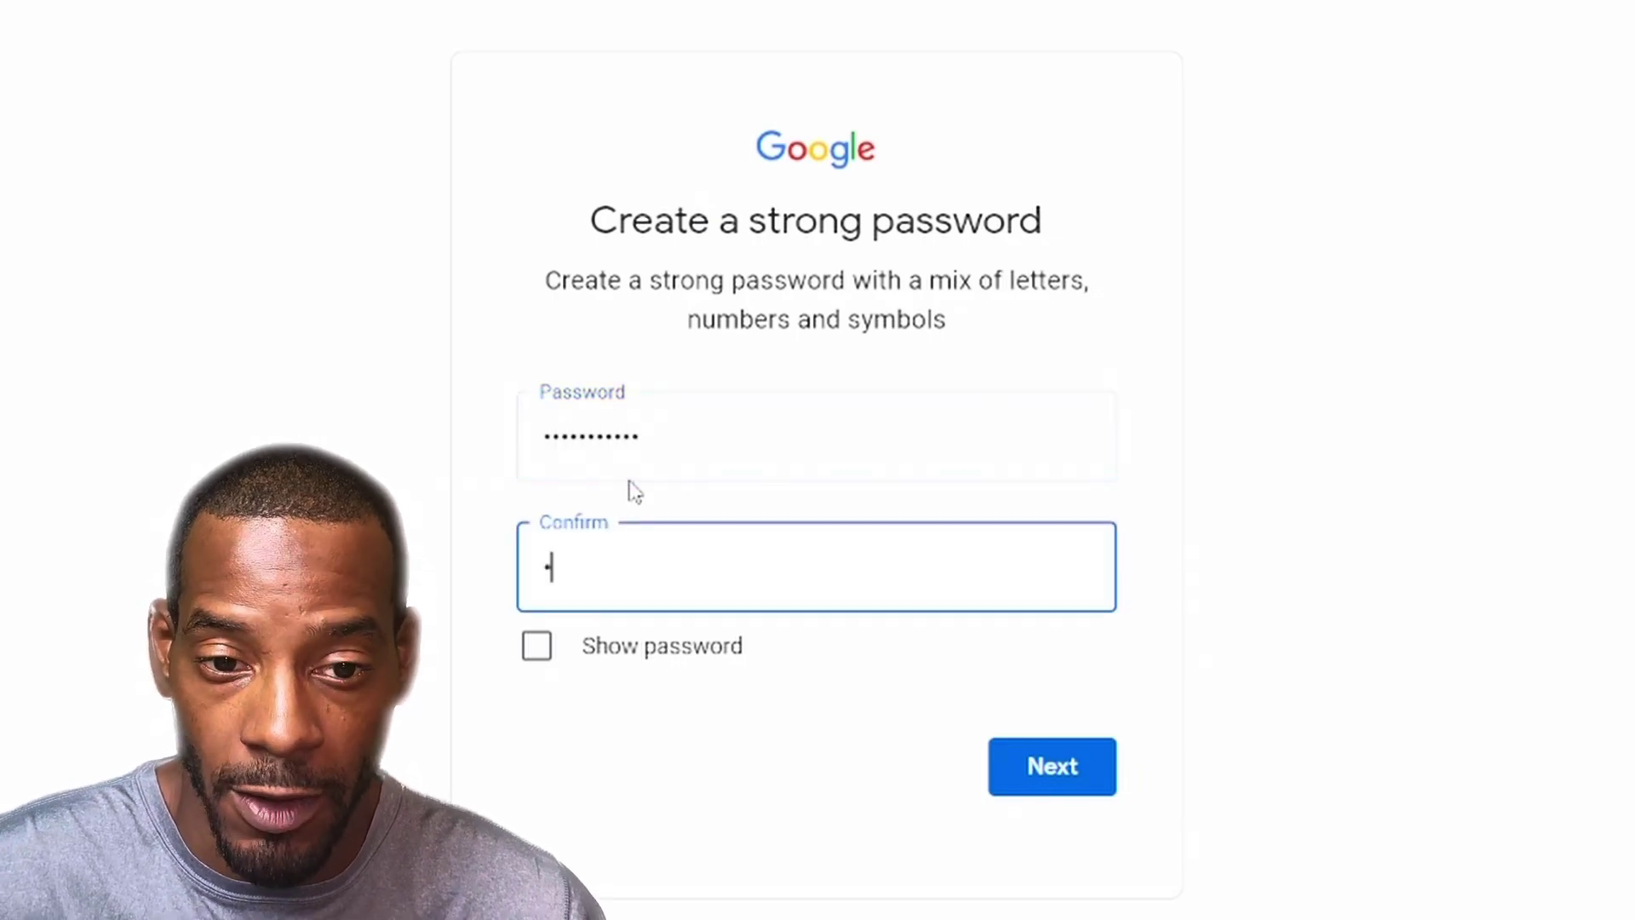
pyautogui.press('Return')
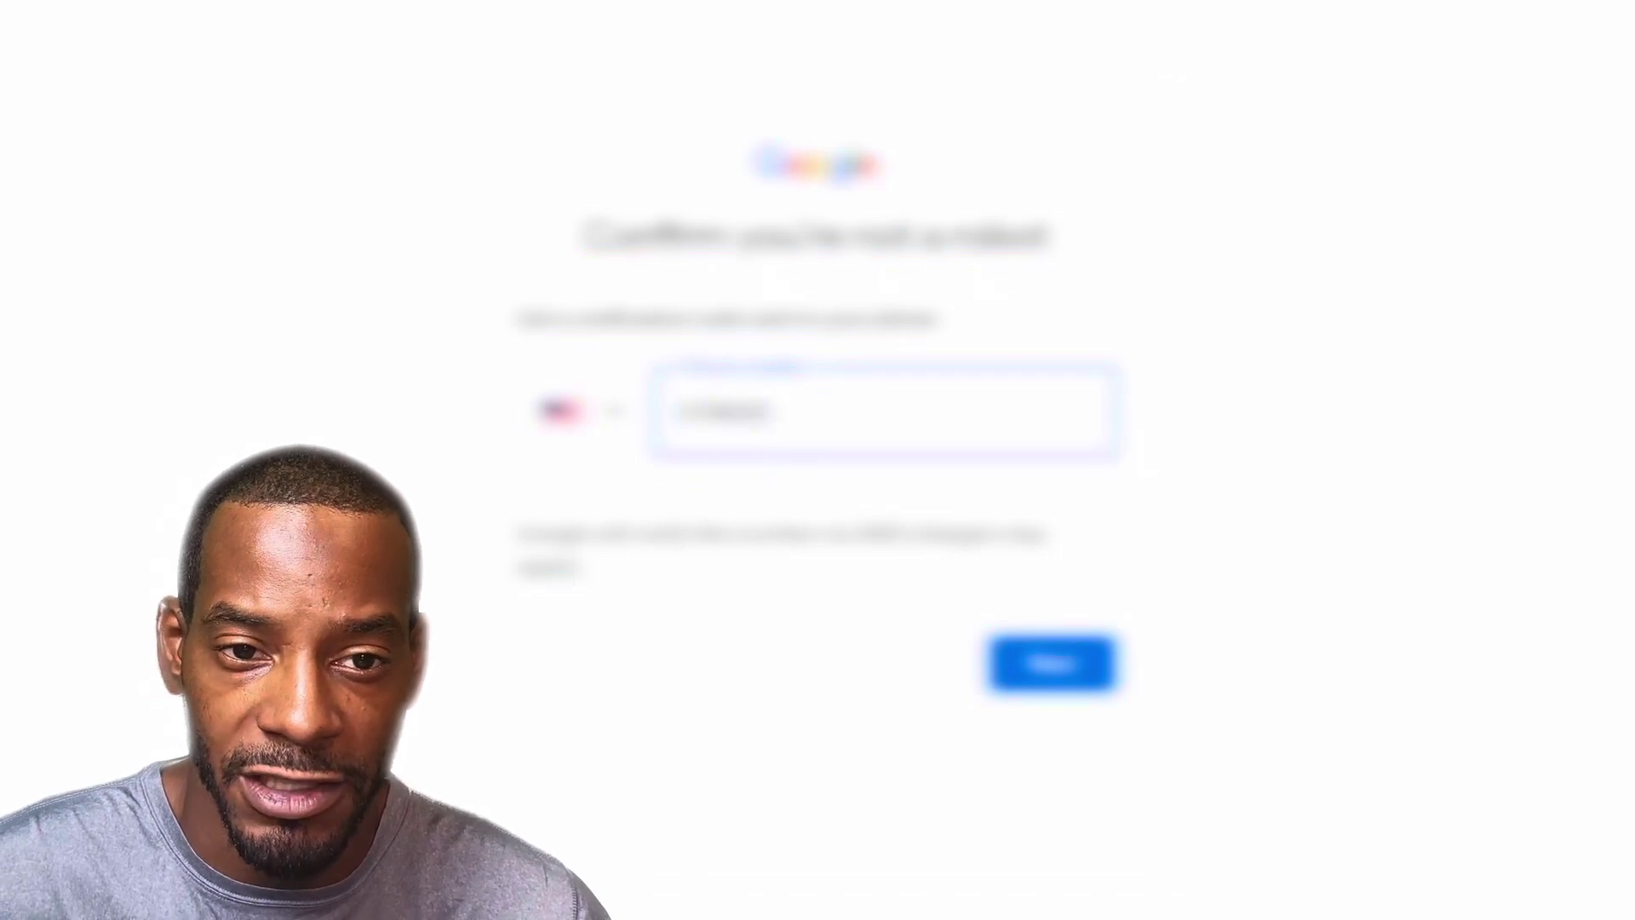
# - Verify the phone with the received code, add a recovery email, and skip extra phone features
pyautogui.press('Return')
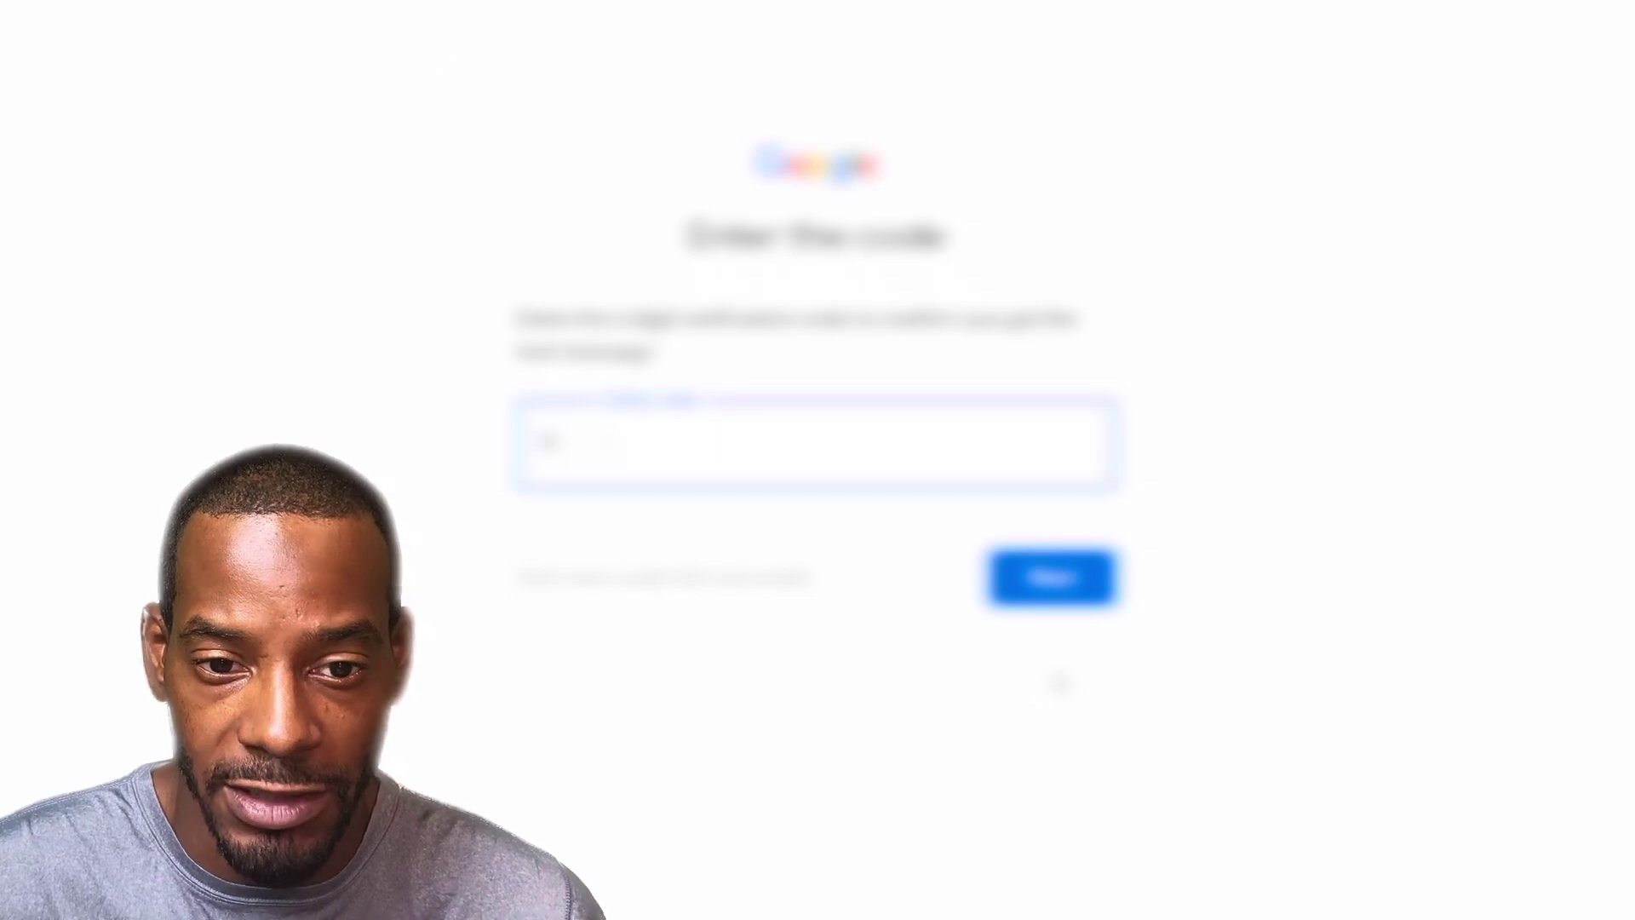
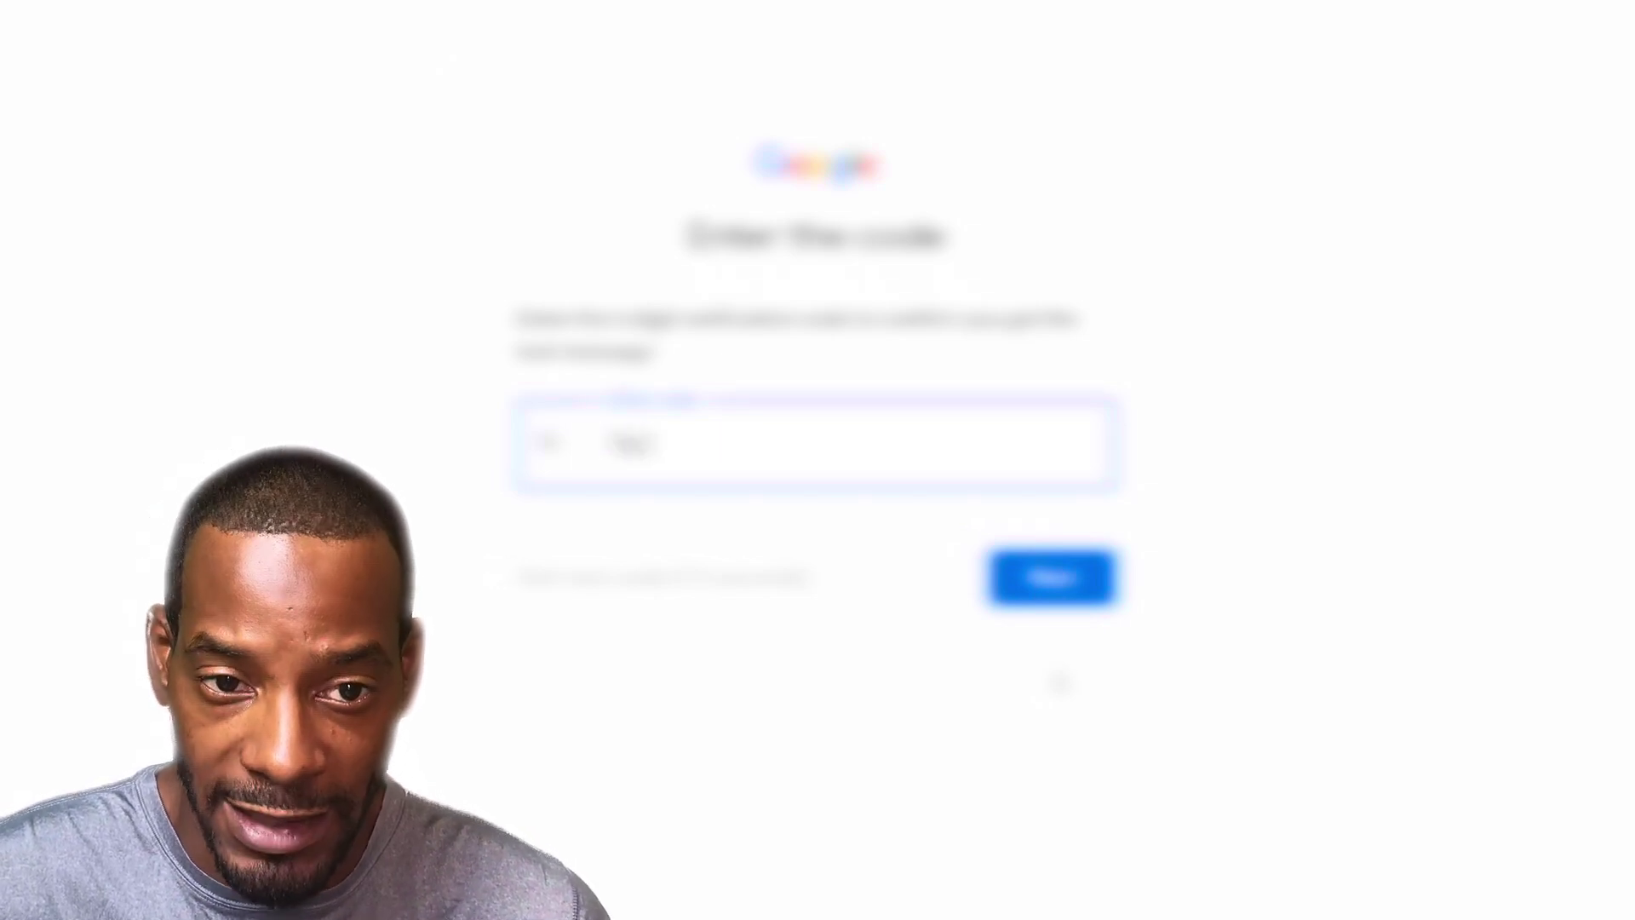
pyautogui.press('Return')
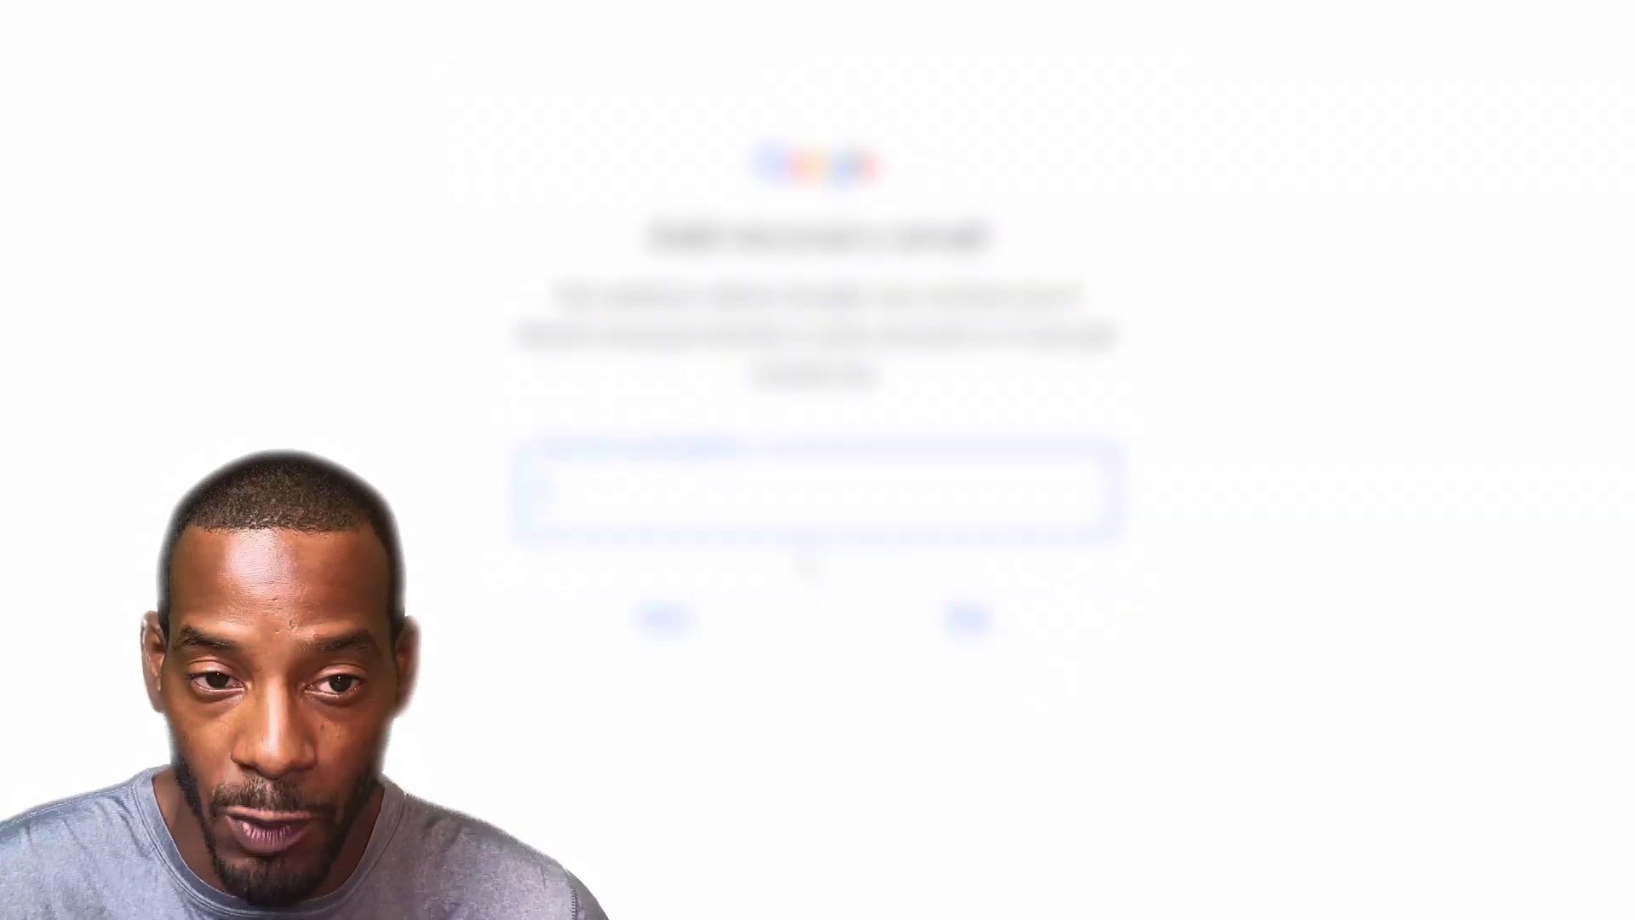
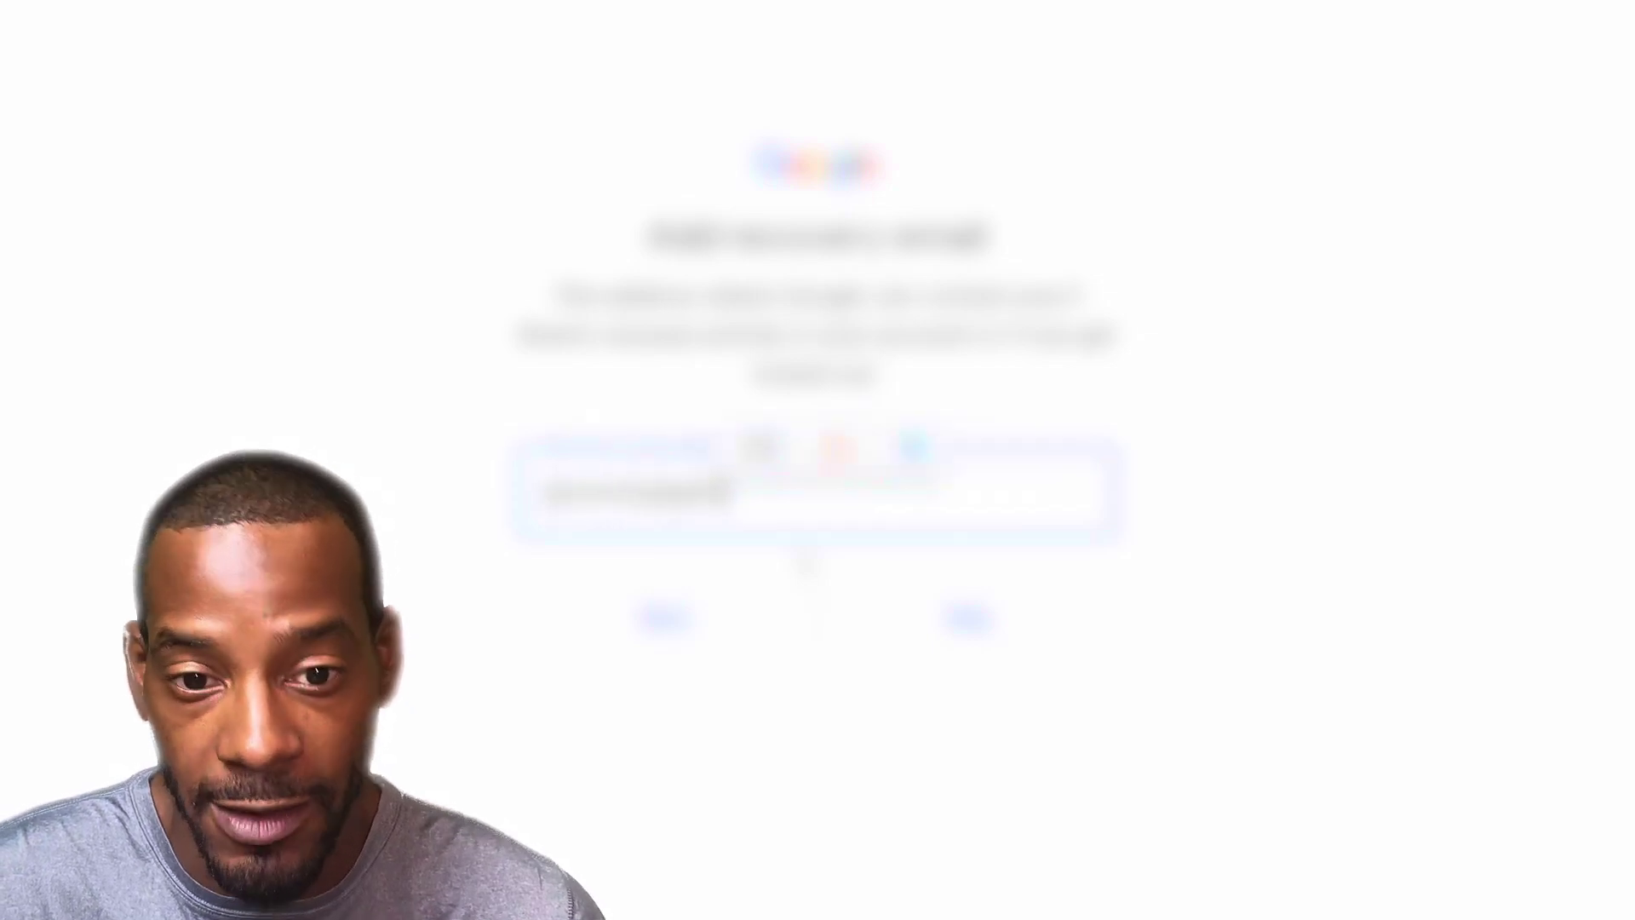
pyautogui.press('Return')
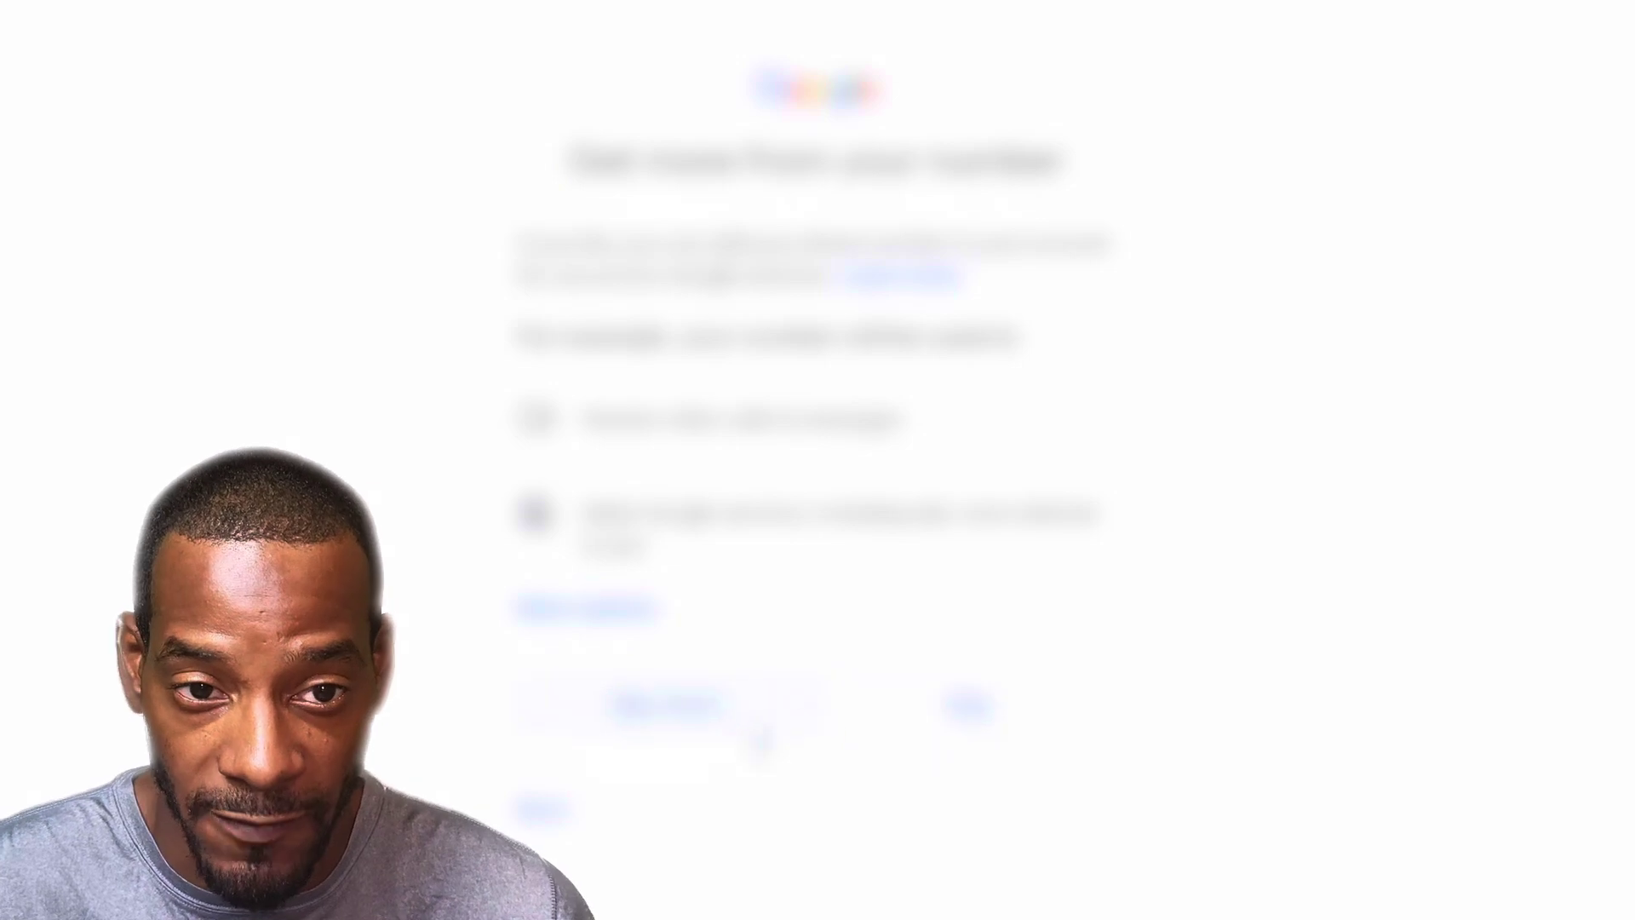
pyautogui.click(886, 724)
# - Accept the account review, privacy terms and personalization settings
pyautogui.click(1051, 591)
pyautogui.scroll(-15, 1018, 805)
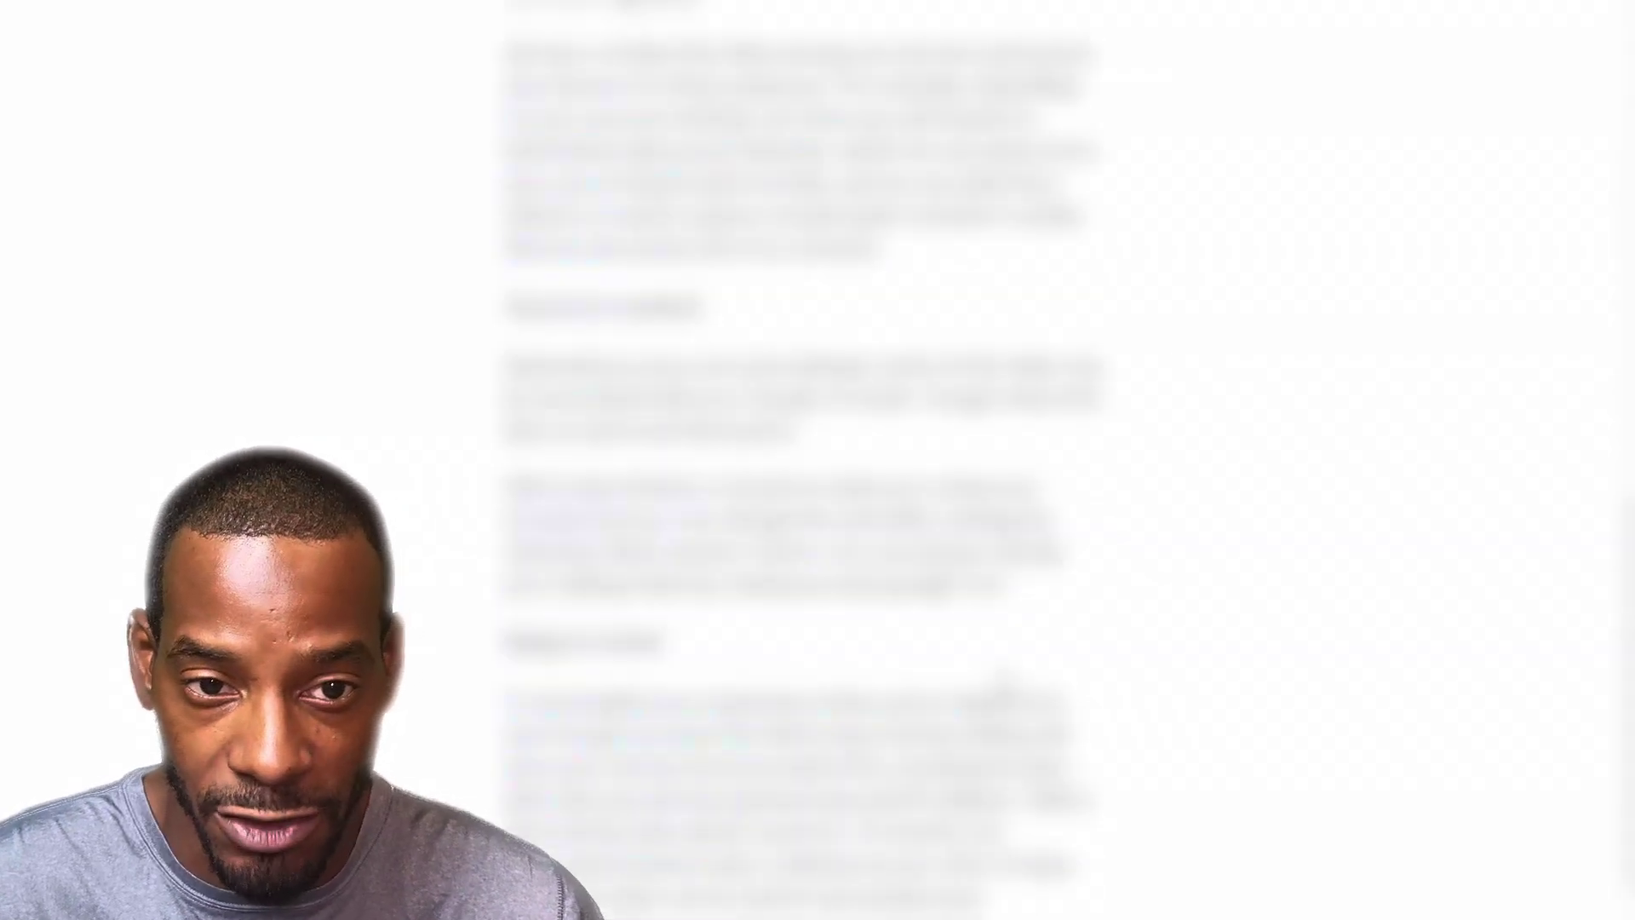
pyautogui.click(1018, 805)
pyautogui.click(974, 667)
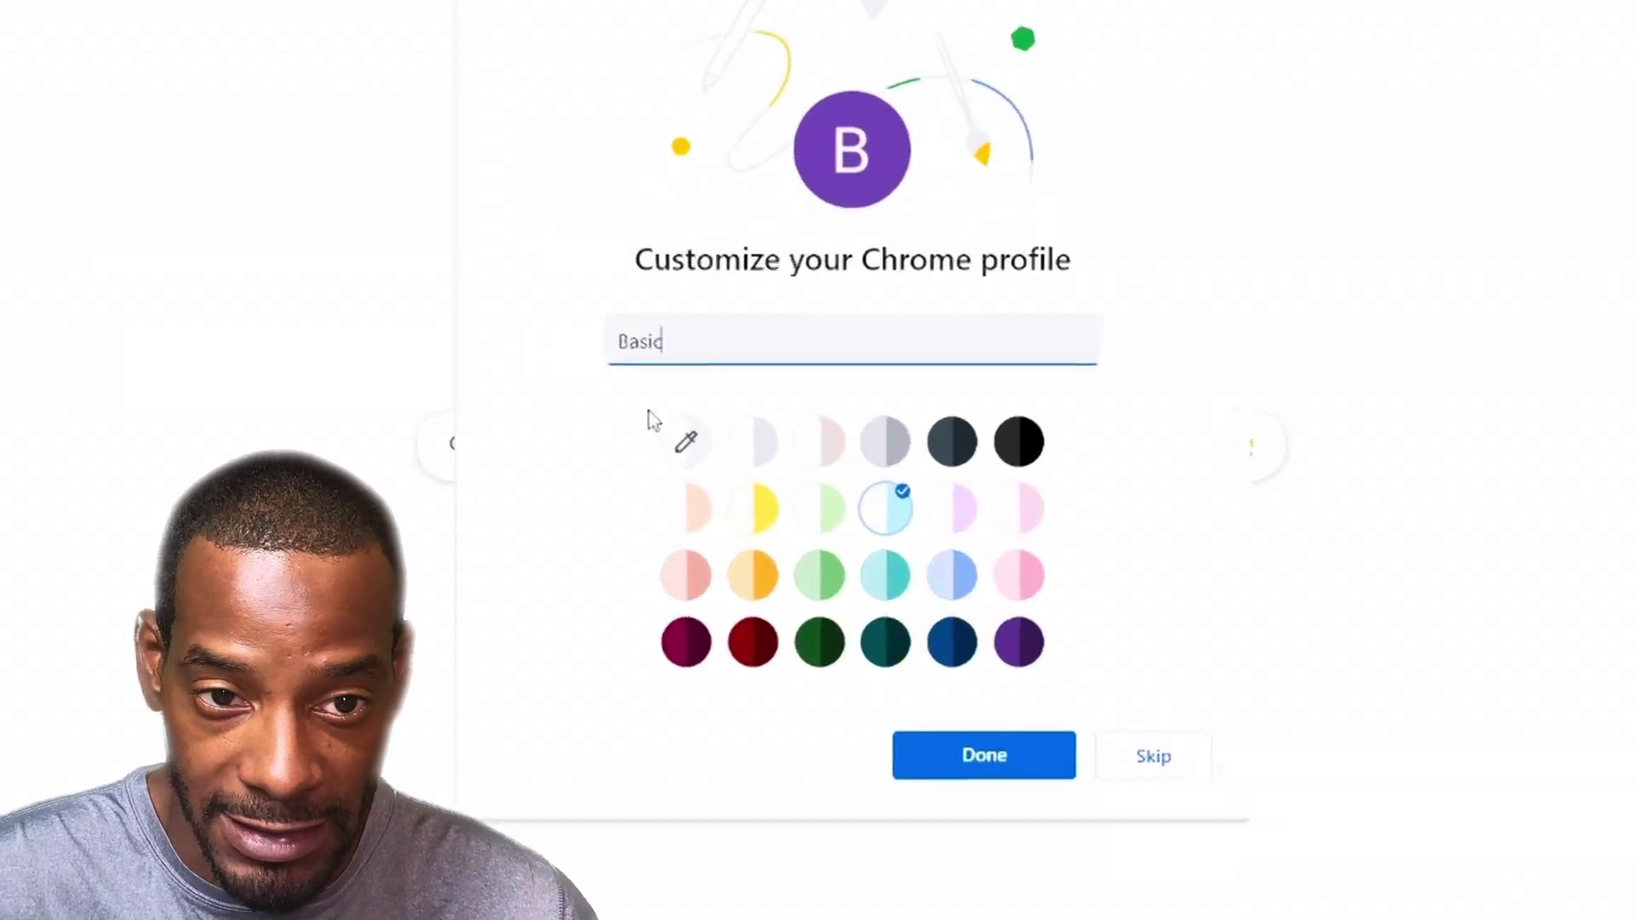
# - Name the new Chrome profile and give it a light green theme
pyautogui.write('Americ')
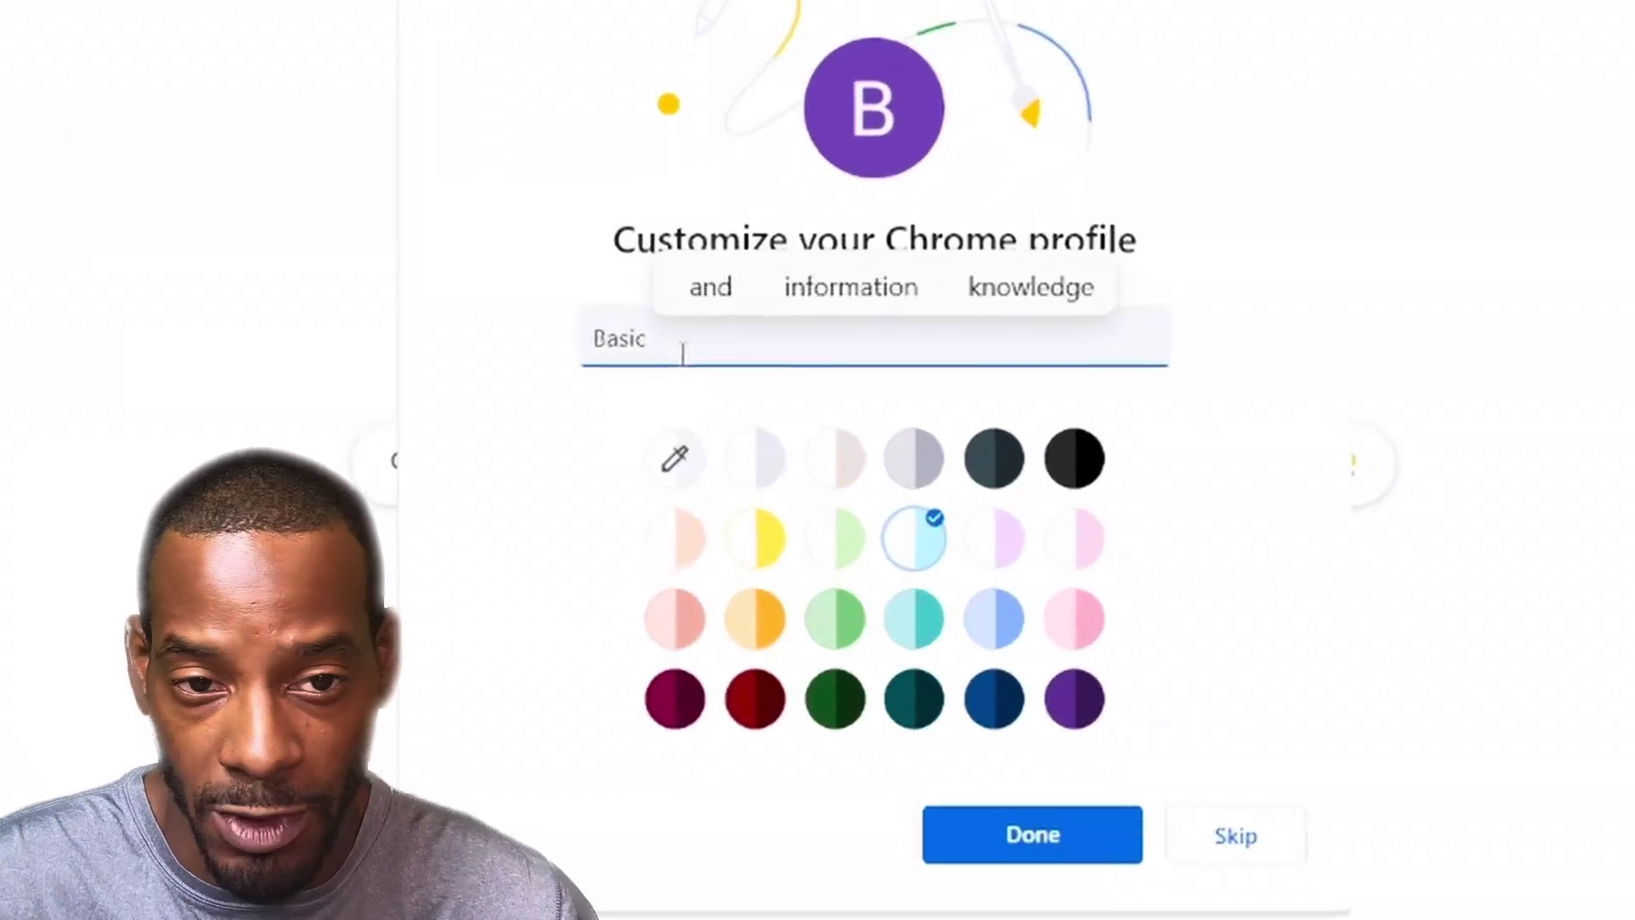
pyautogui.write('an Gigtuber')
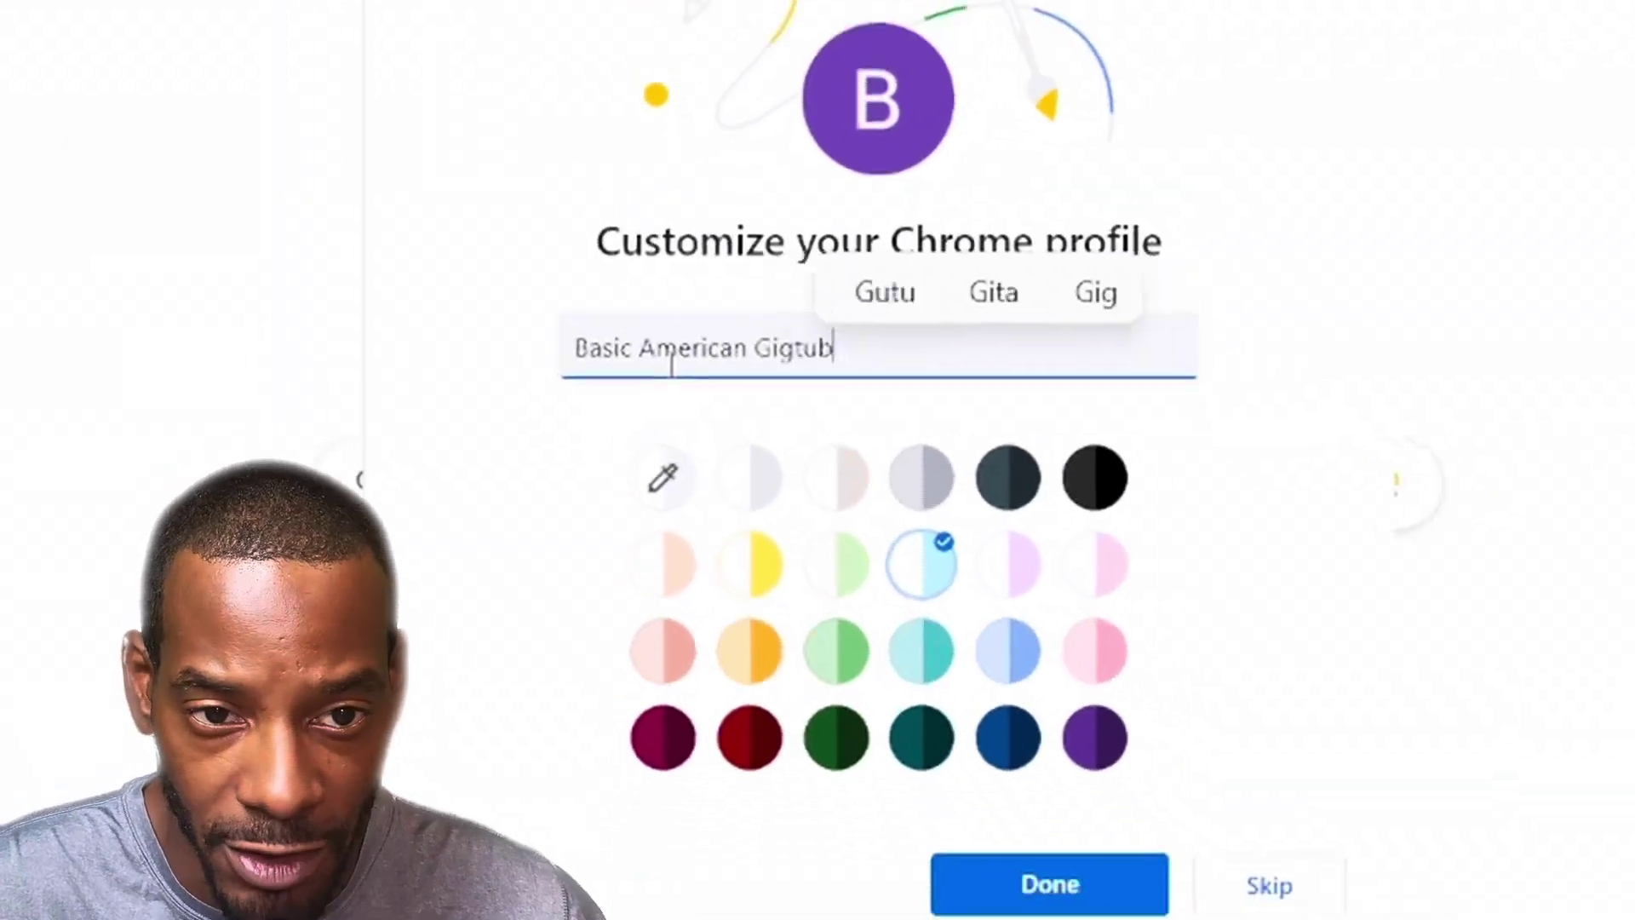
pyautogui.click(821, 615)
pyautogui.click(995, 807)
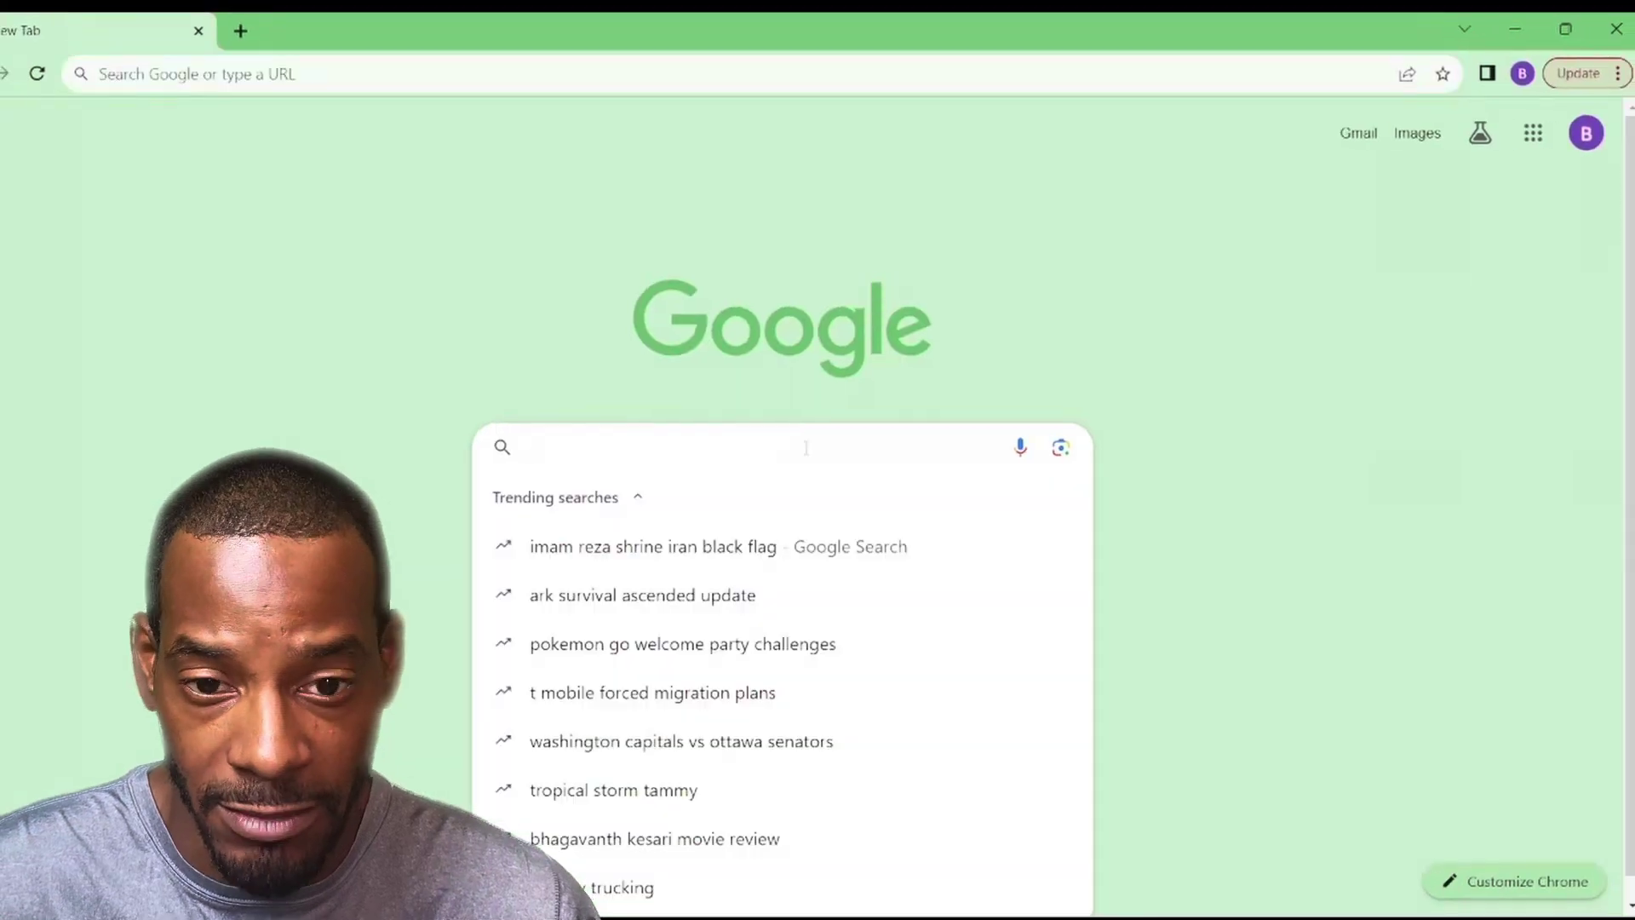
# - Search for youtube and go to the YouTube home page
pyautogui.click(439, 74)
pyautogui.write('youtube')
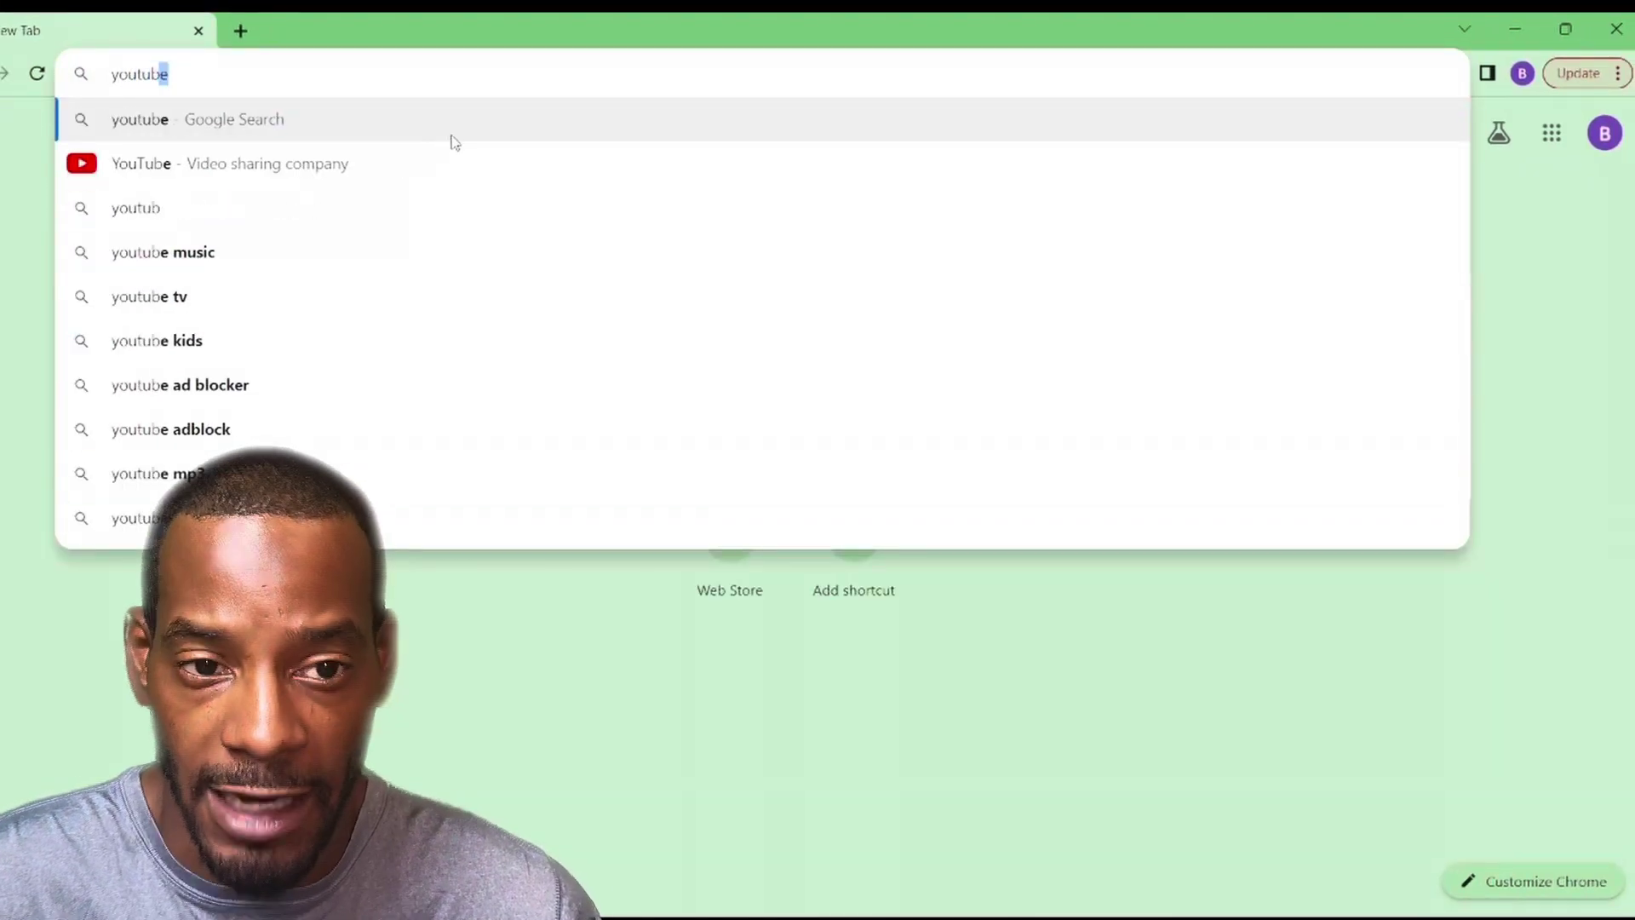
pyautogui.press('Return')
pyautogui.click(230, 373)
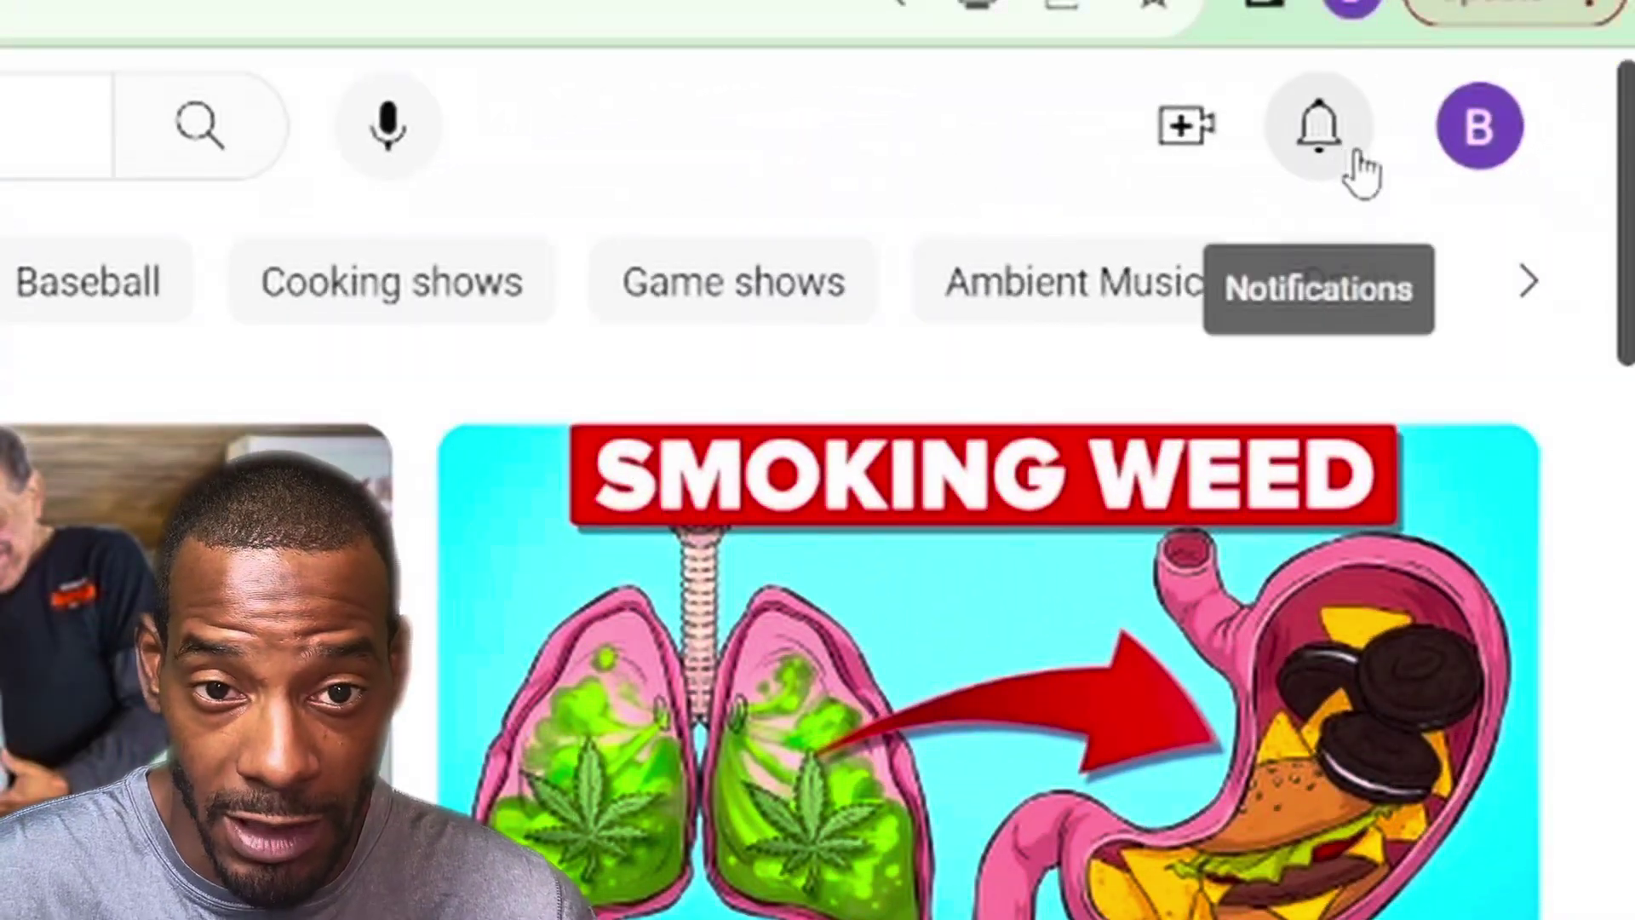
# - Create a channel for the account with a cropped Baby Yoda profile picture
pyautogui.click(1465, 183)
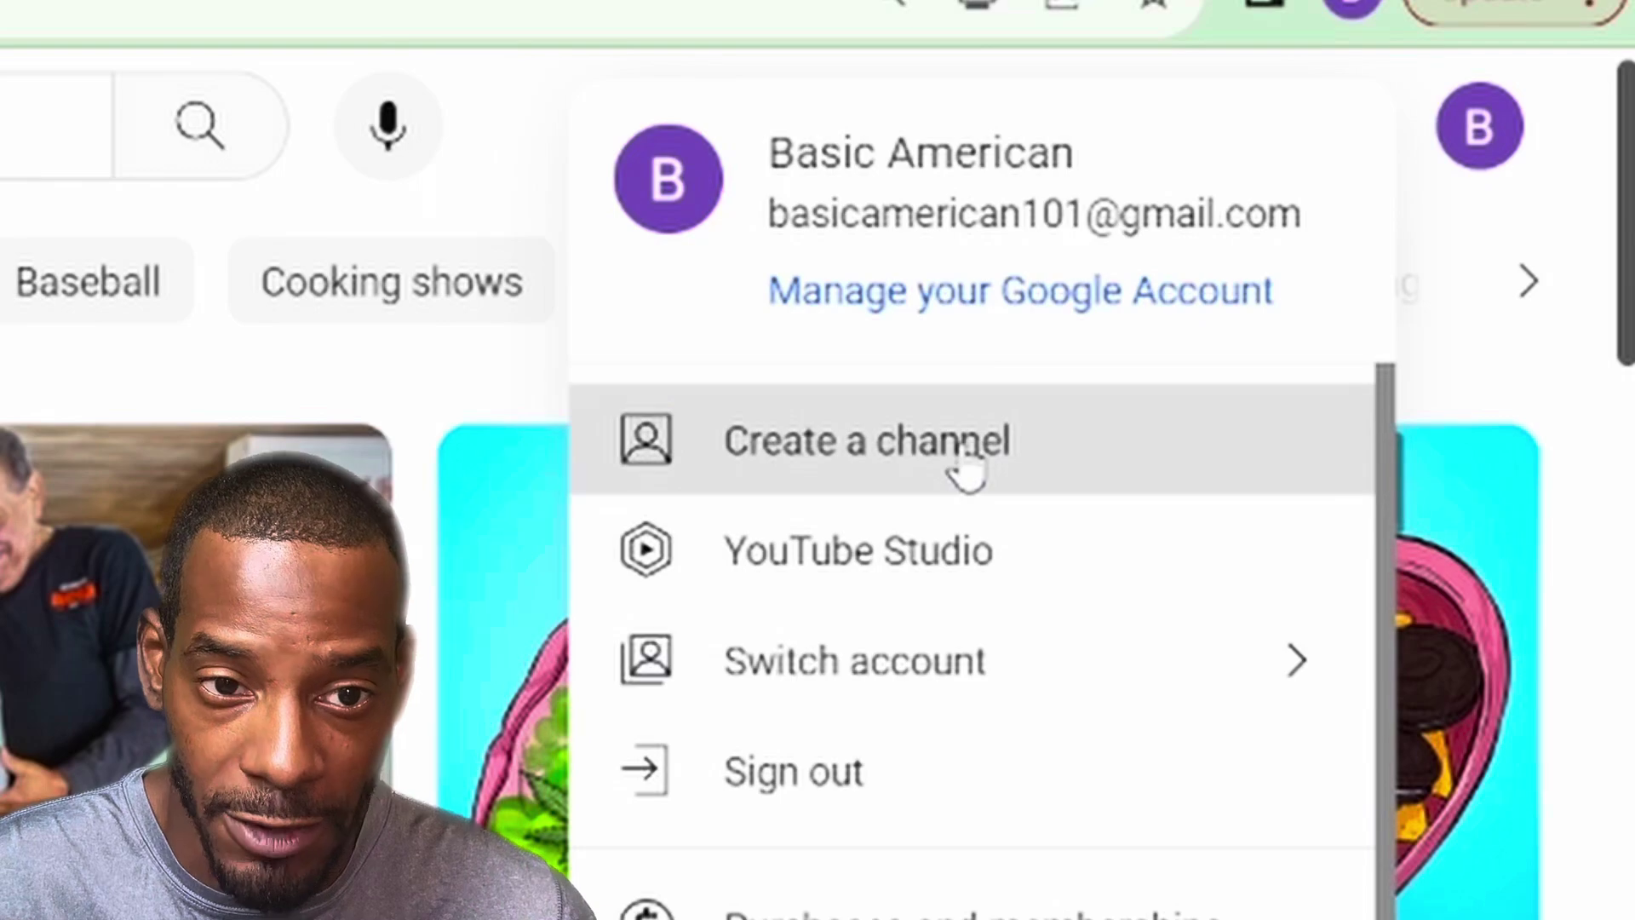
pyautogui.click(960, 458)
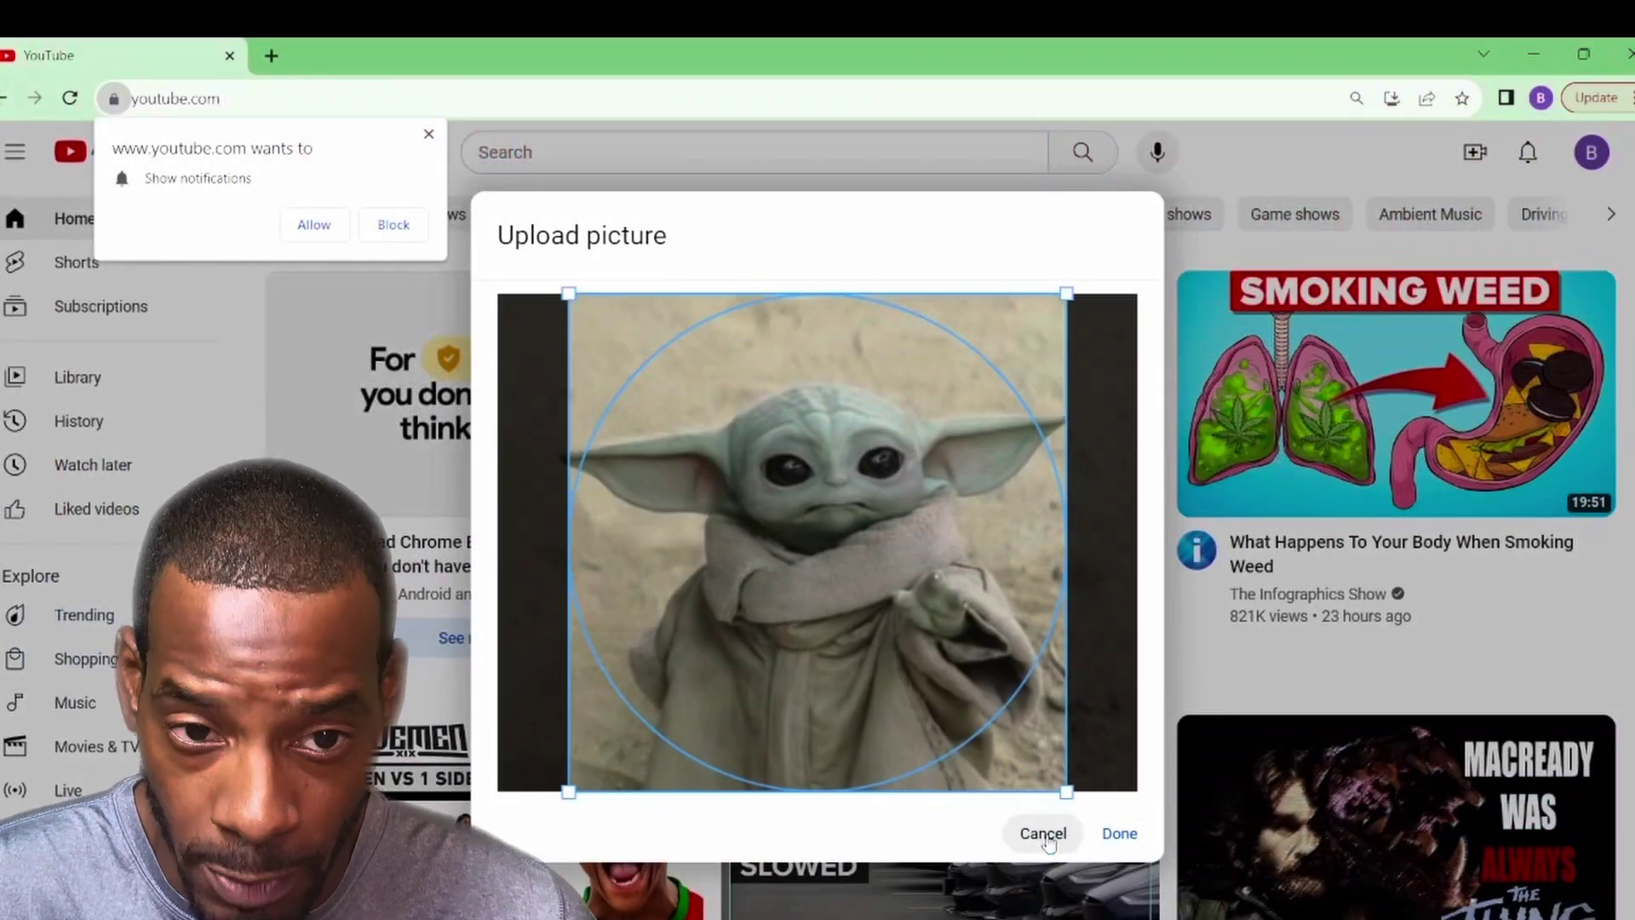
pyautogui.click(1136, 835)
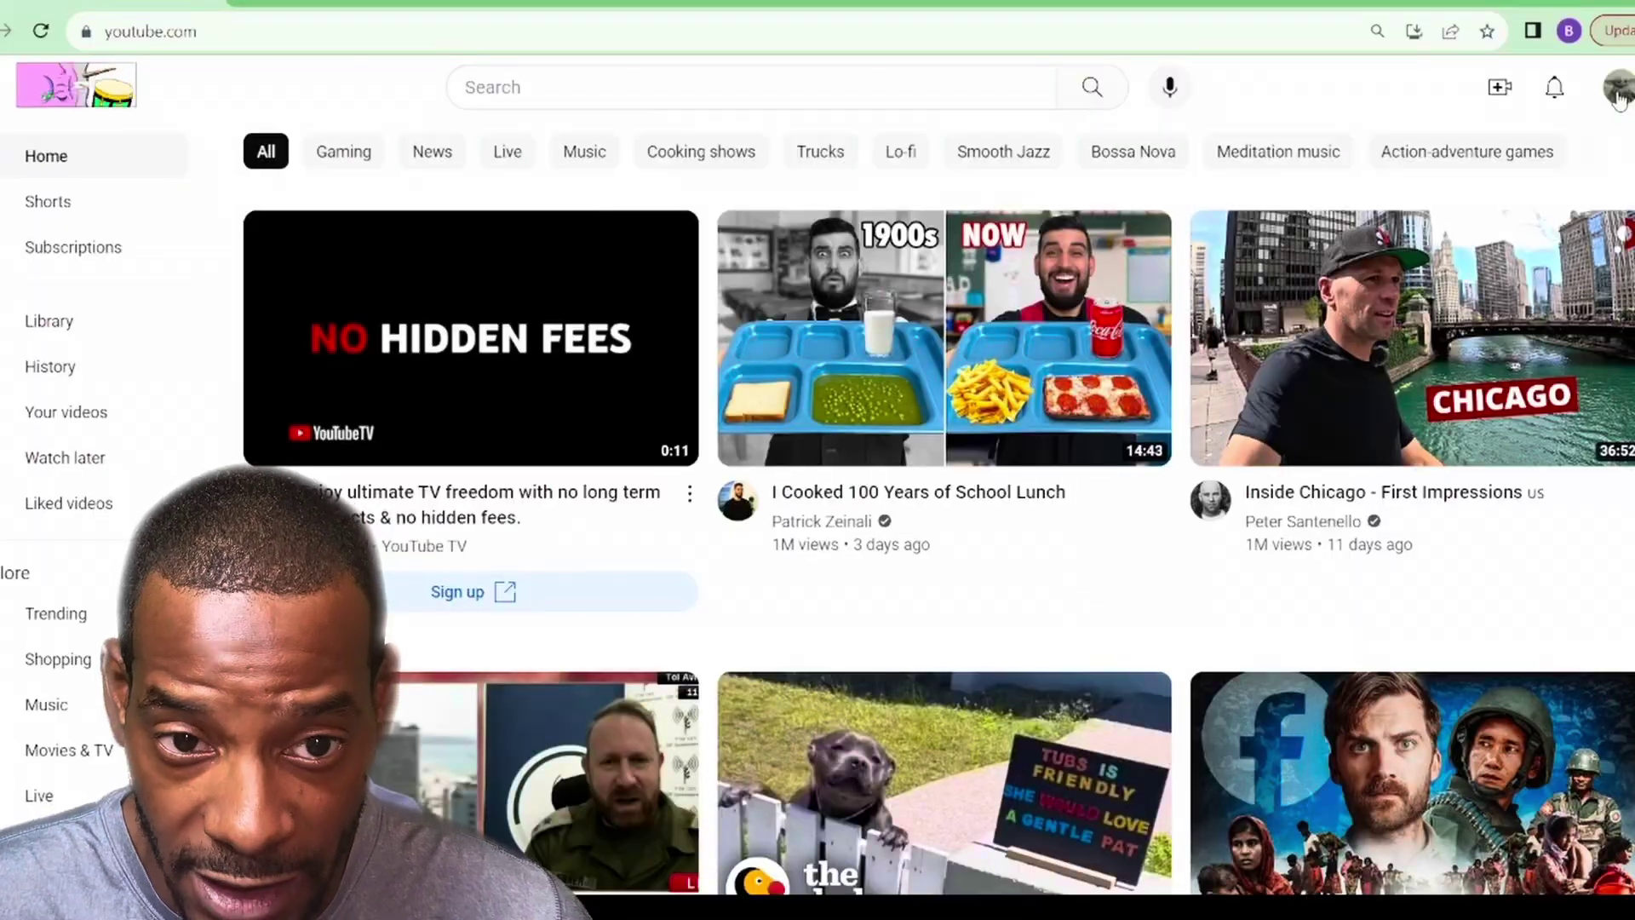
# - Go to the new channel's page and start uploading a first video from it
pyautogui.click(1619, 89)
pyautogui.click(1358, 216)
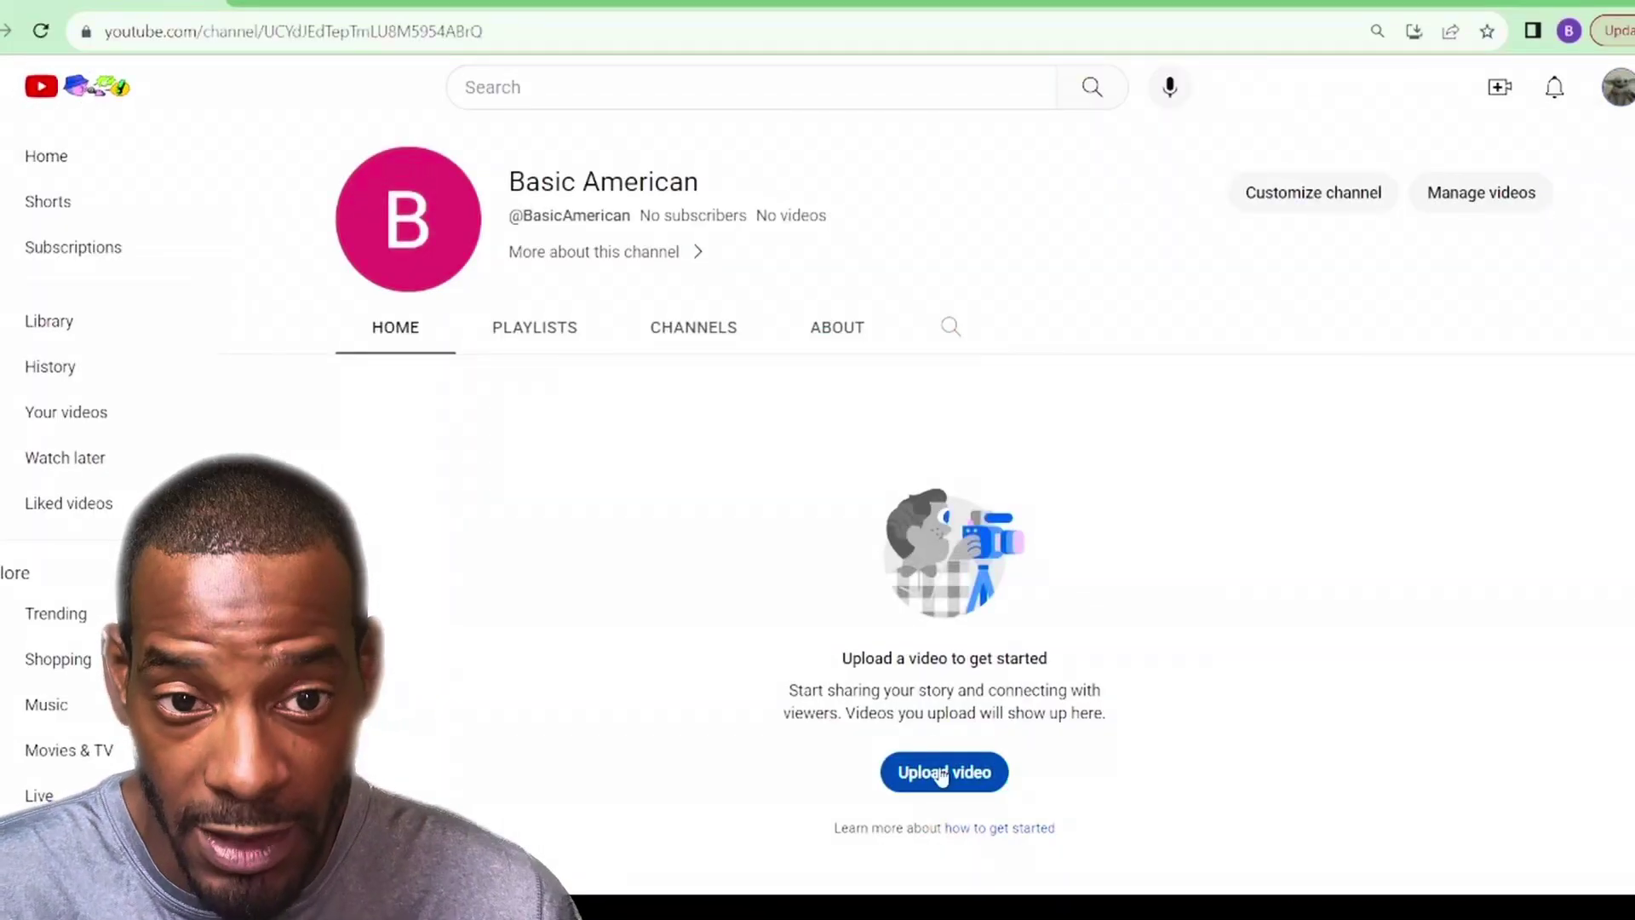
pyautogui.scroll(-2, 862, 639)
pyautogui.scroll(2, 871, 639)
pyautogui.scroll(-3, 868, 638)
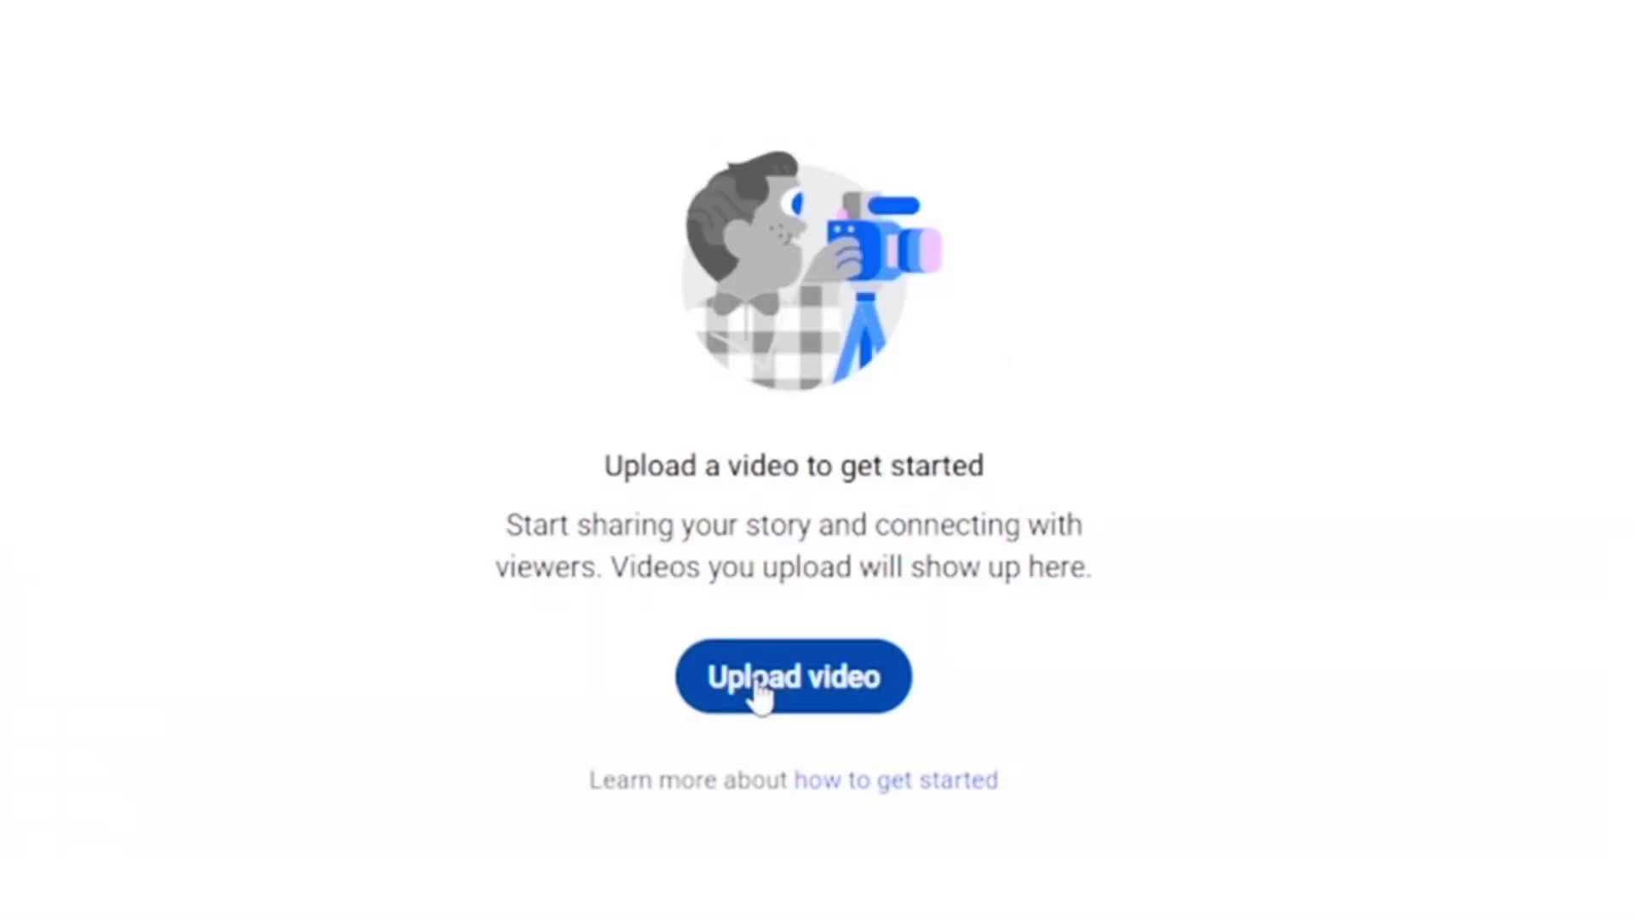
pyautogui.click(757, 682)
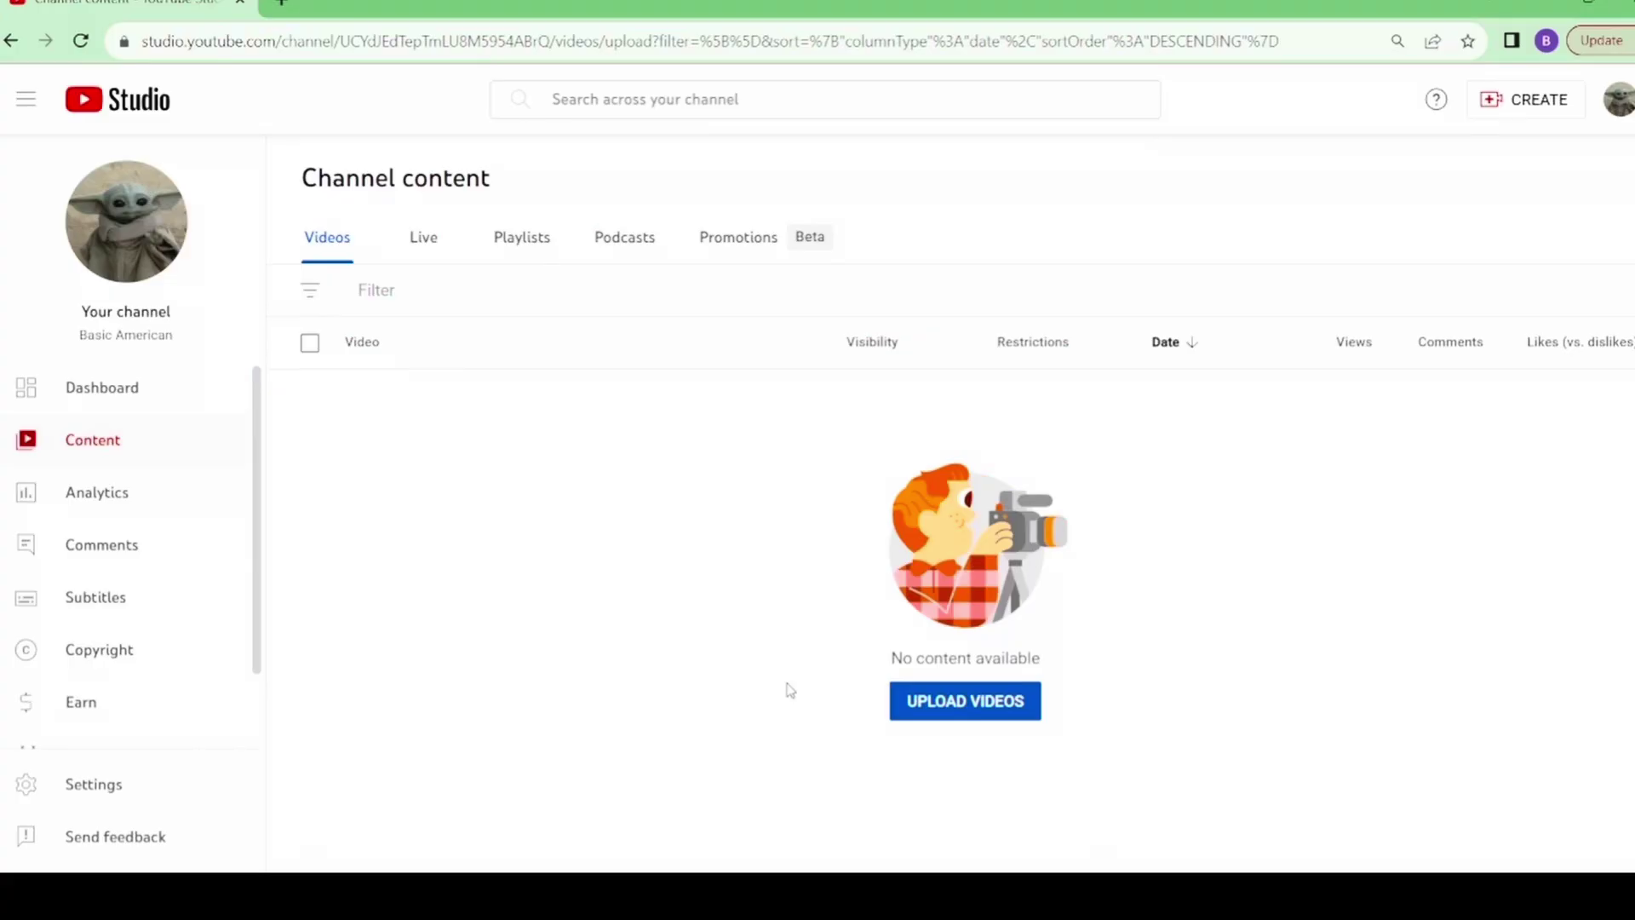
# - Choose the video file and retitle it 'My first Youtube' with a 🎥 emoji
pyautogui.click(902, 701)
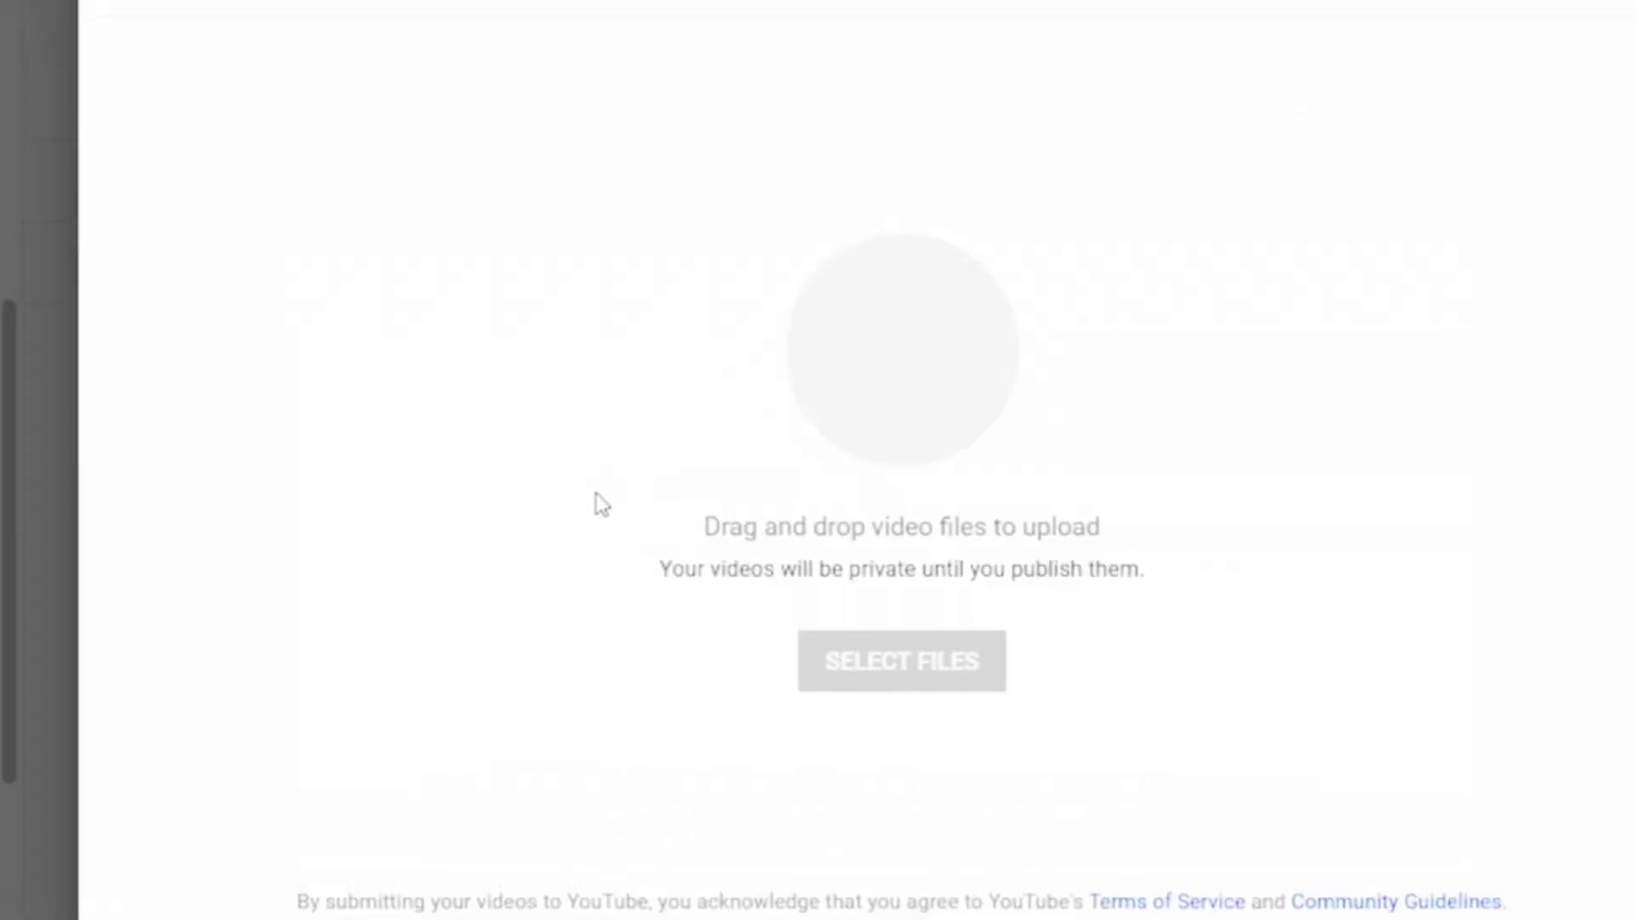
pyautogui.moveTo(422, 318); pyautogui.dragTo(134, 341)
pyautogui.write('My fir')
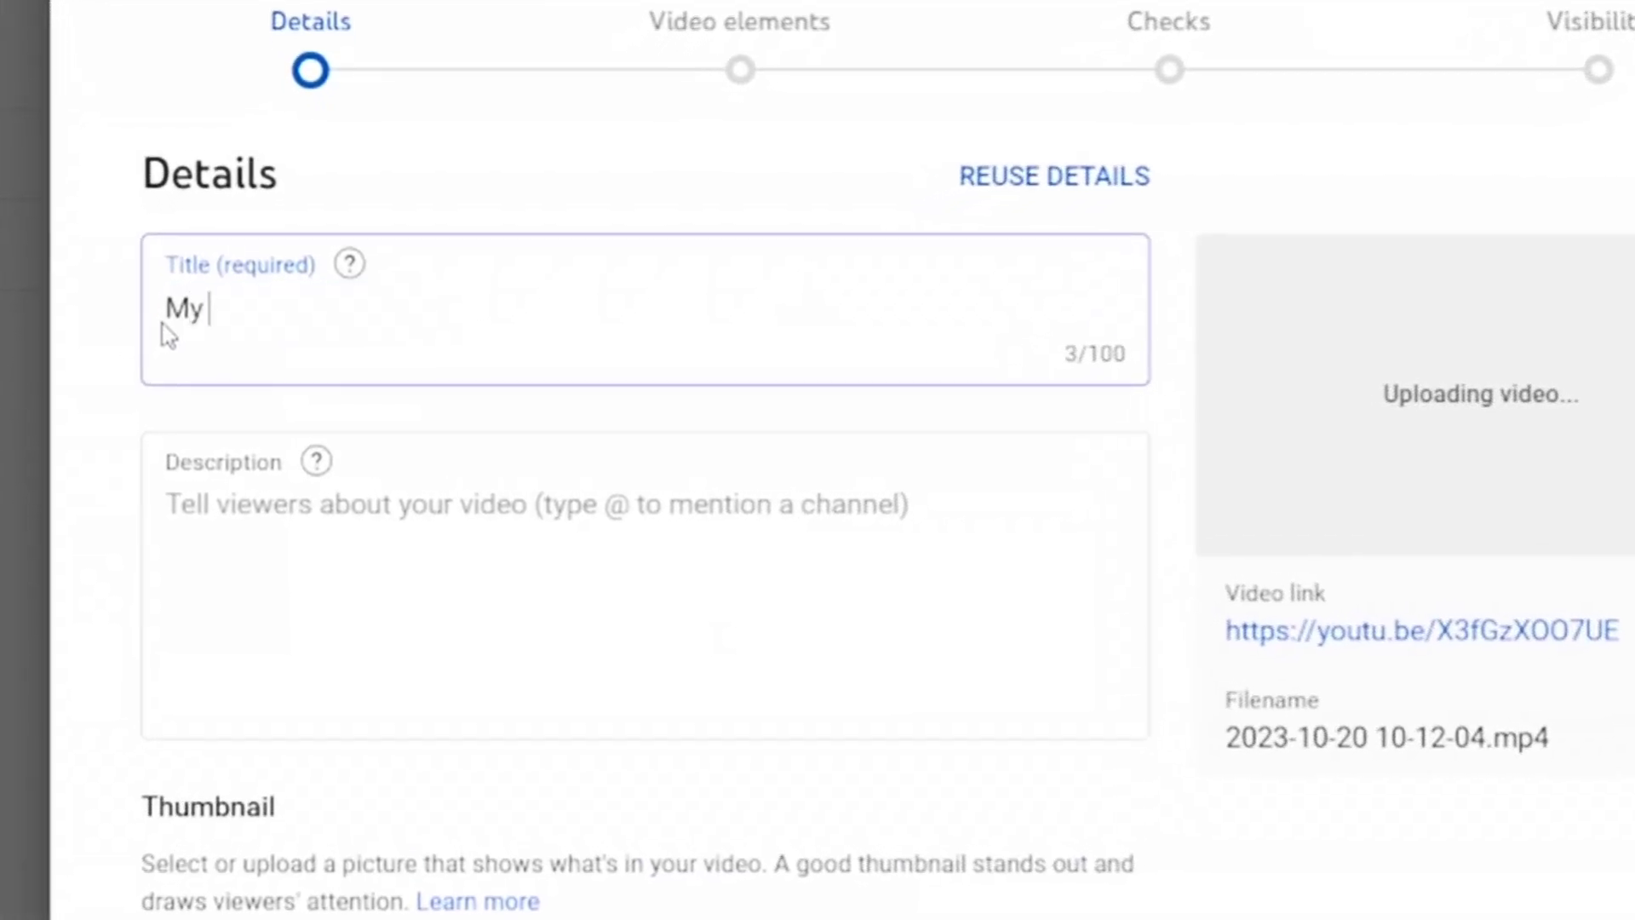
pyautogui.write('st Youtub')
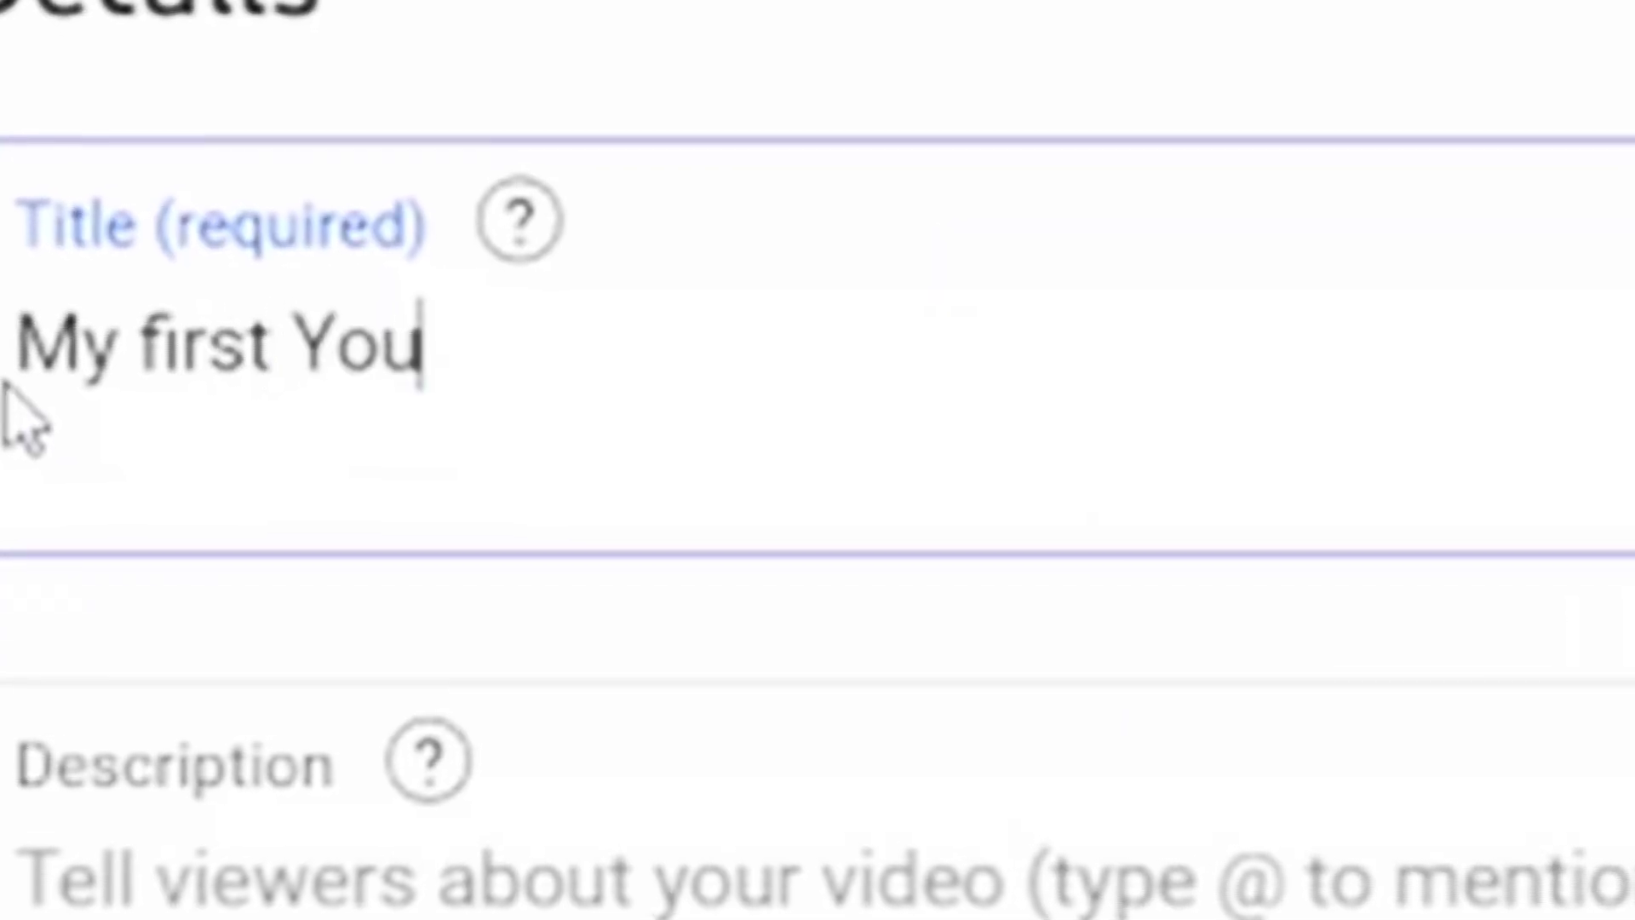
pyautogui.write('e Video')
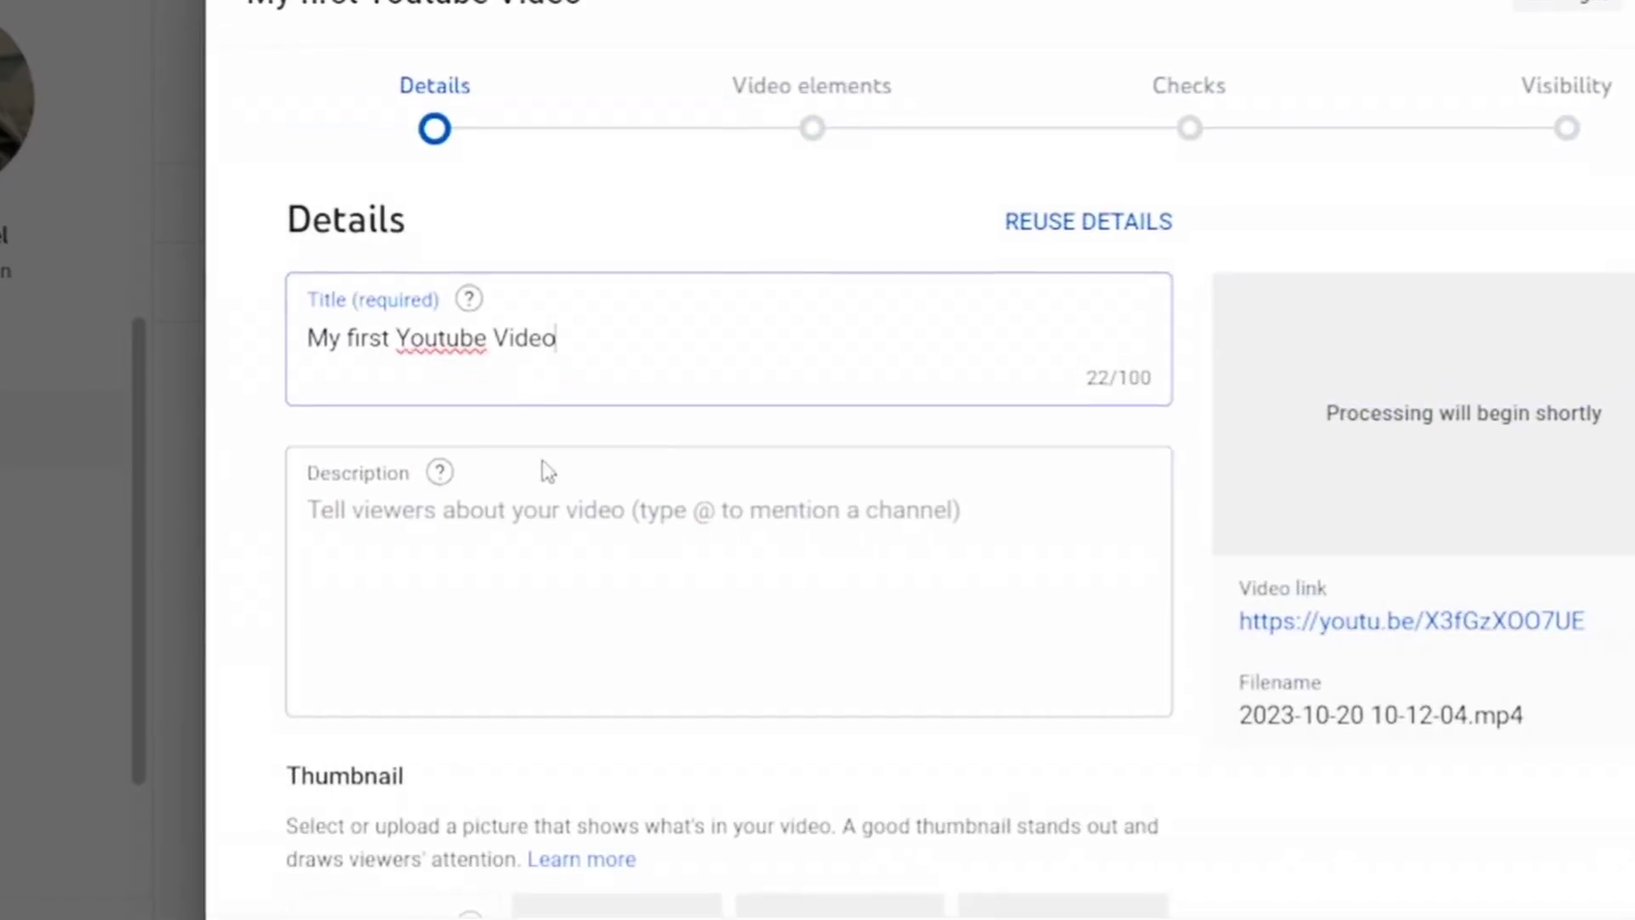
pyautogui.press('BackSpace')
pyautogui.press('BackSpace')
pyautogui.press('BackSpace')
pyautogui.press('BackSpace')
pyautogui.press('BackSpace')
pyautogui.write('🎥')
# - Mark the video as not made for kids, skipping the unavailable thumbnail and empty playlist
pyautogui.click(778, 484)
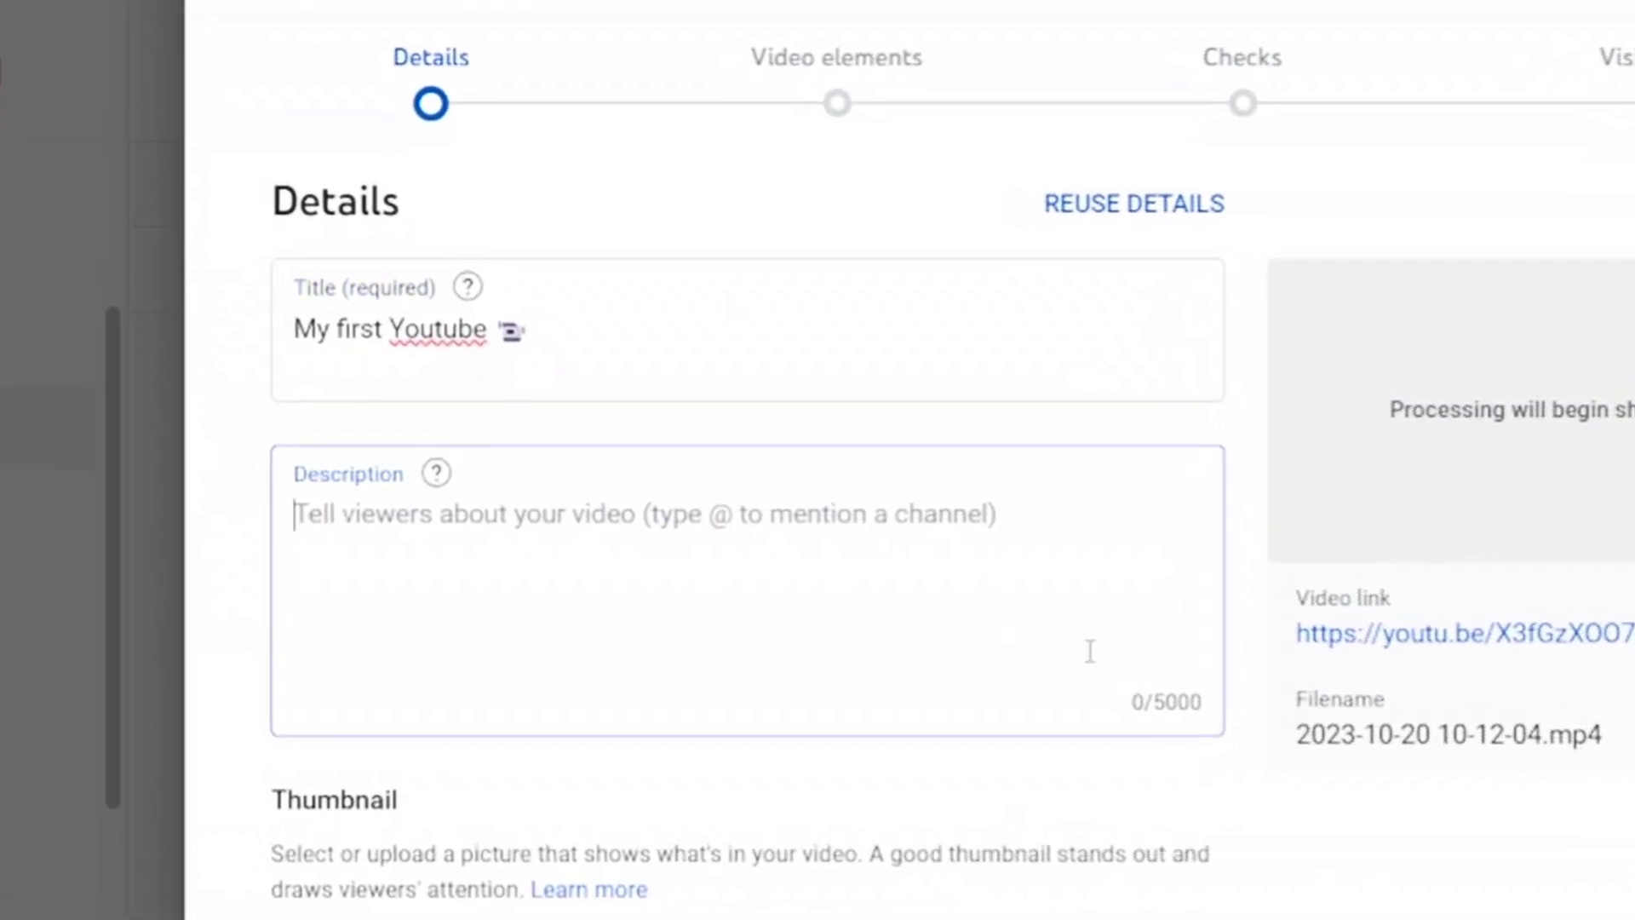
pyautogui.scroll(-5, 1088, 649)
pyautogui.click(375, 487)
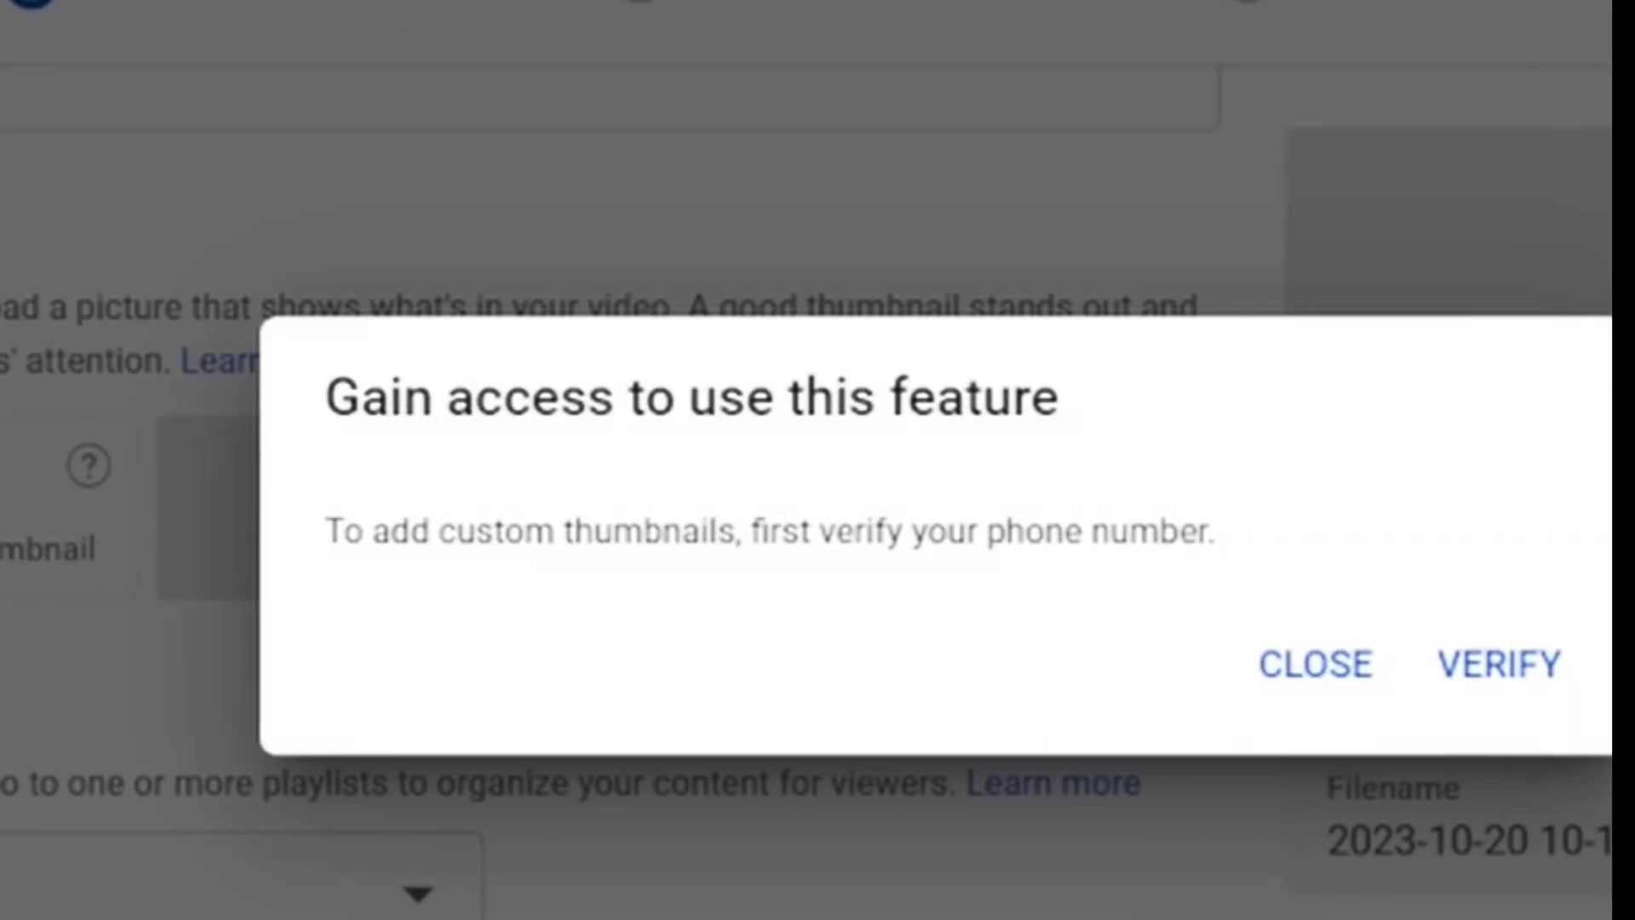
pyautogui.click(1373, 697)
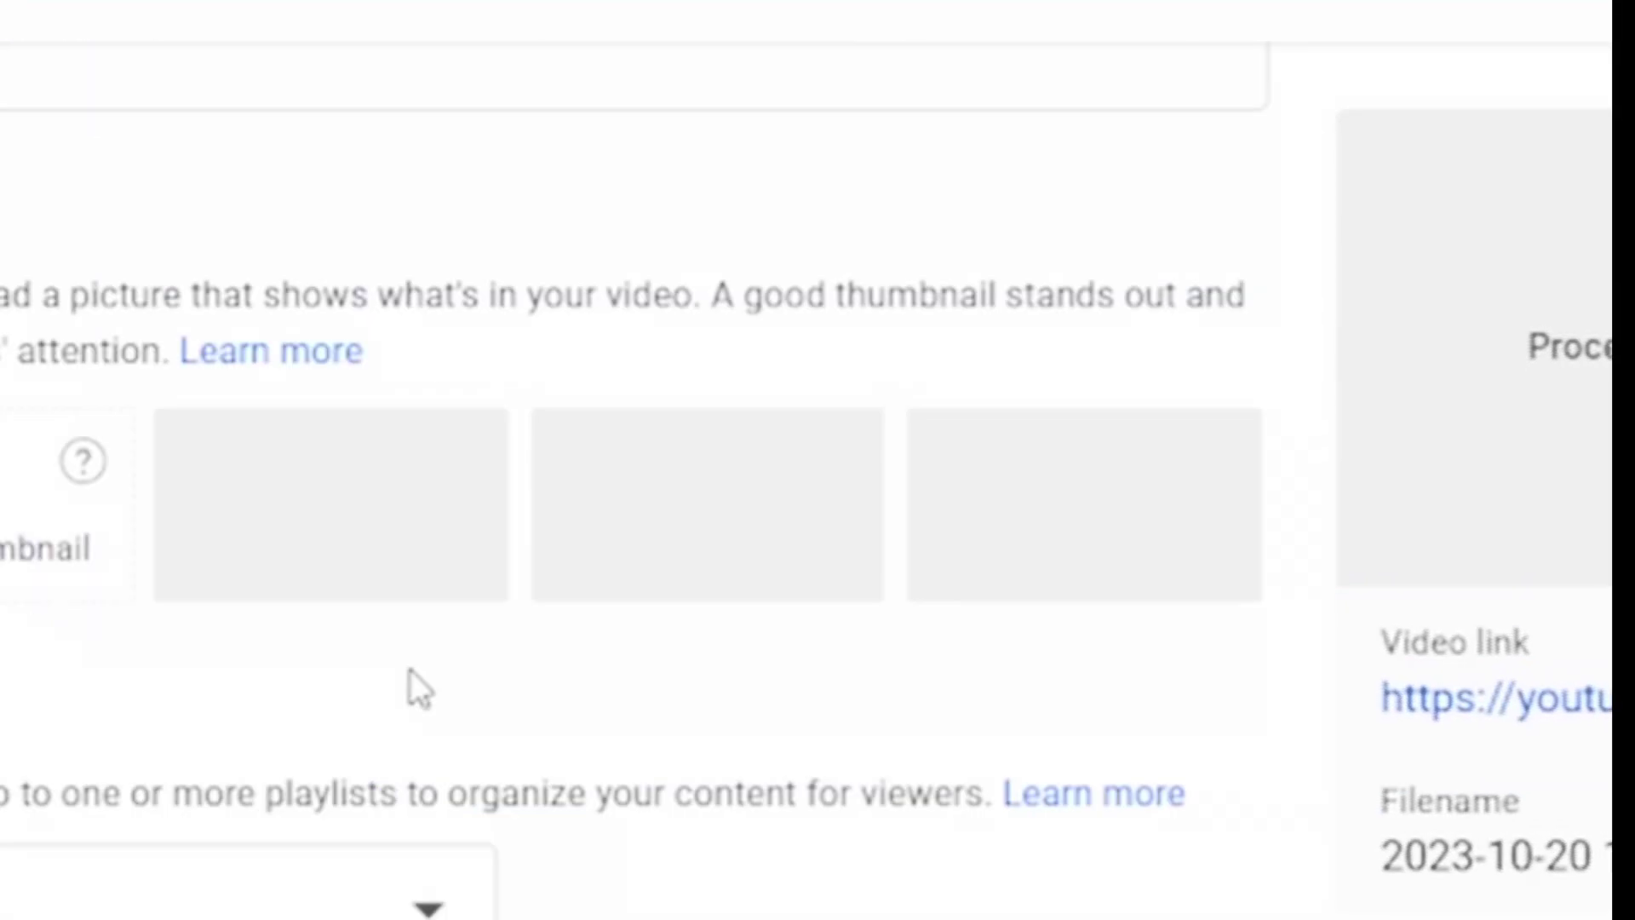
pyautogui.click(70, 909)
pyautogui.click(800, 851)
pyautogui.scroll(-5, 541, 797)
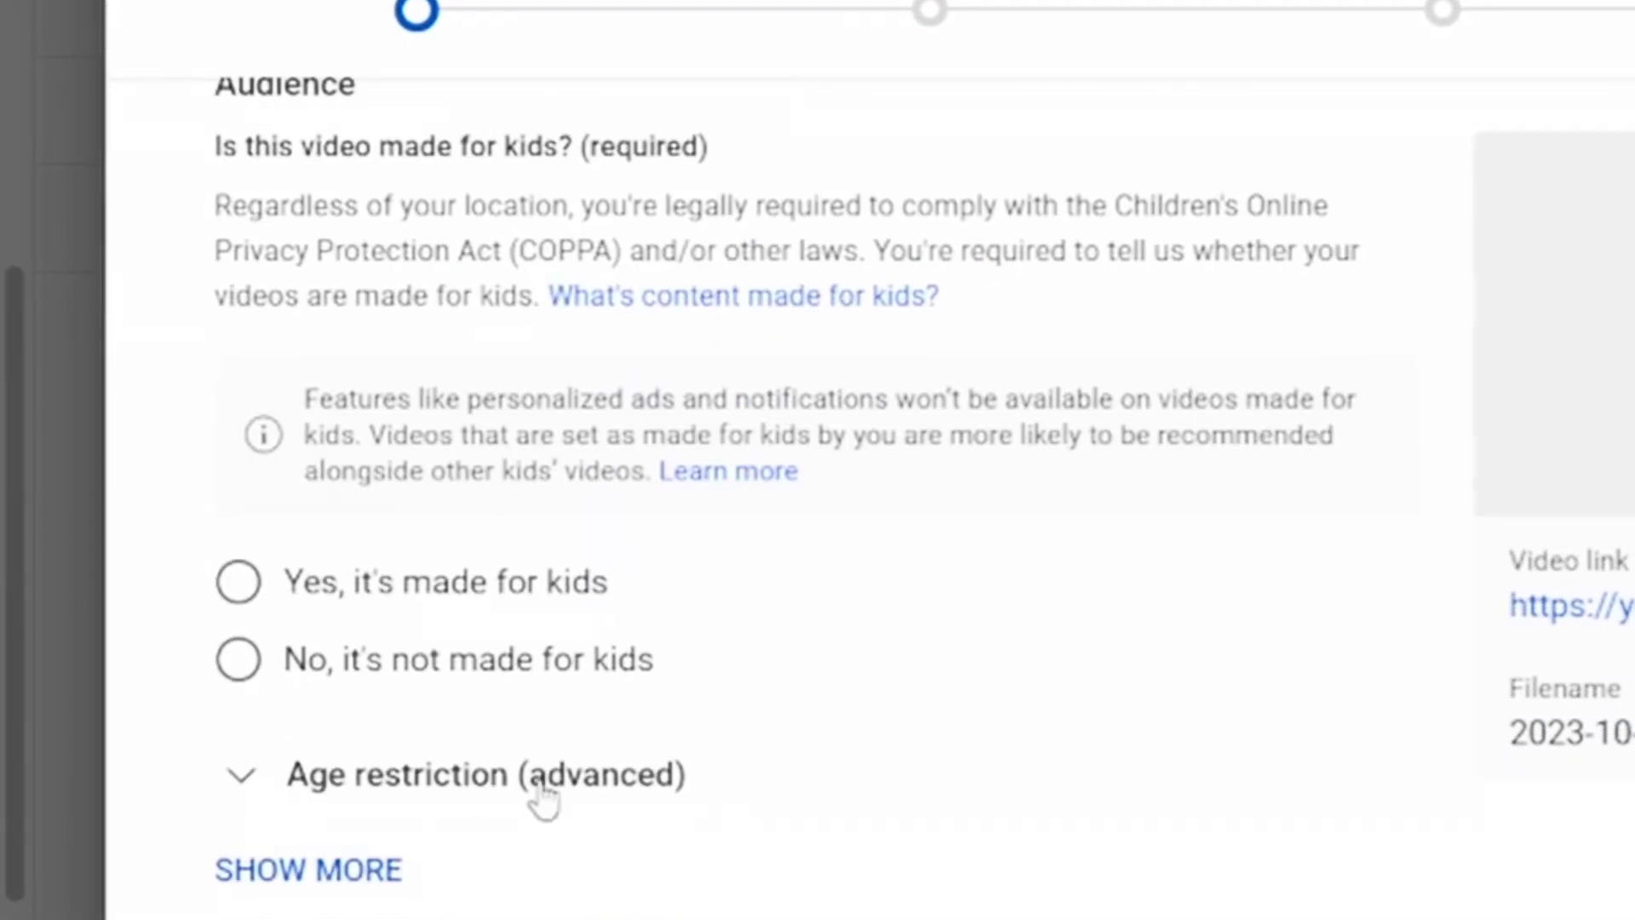
pyautogui.click(477, 658)
# - Go past Video elements and Checks, set visibility to Private and save
pyautogui.click(1278, 783)
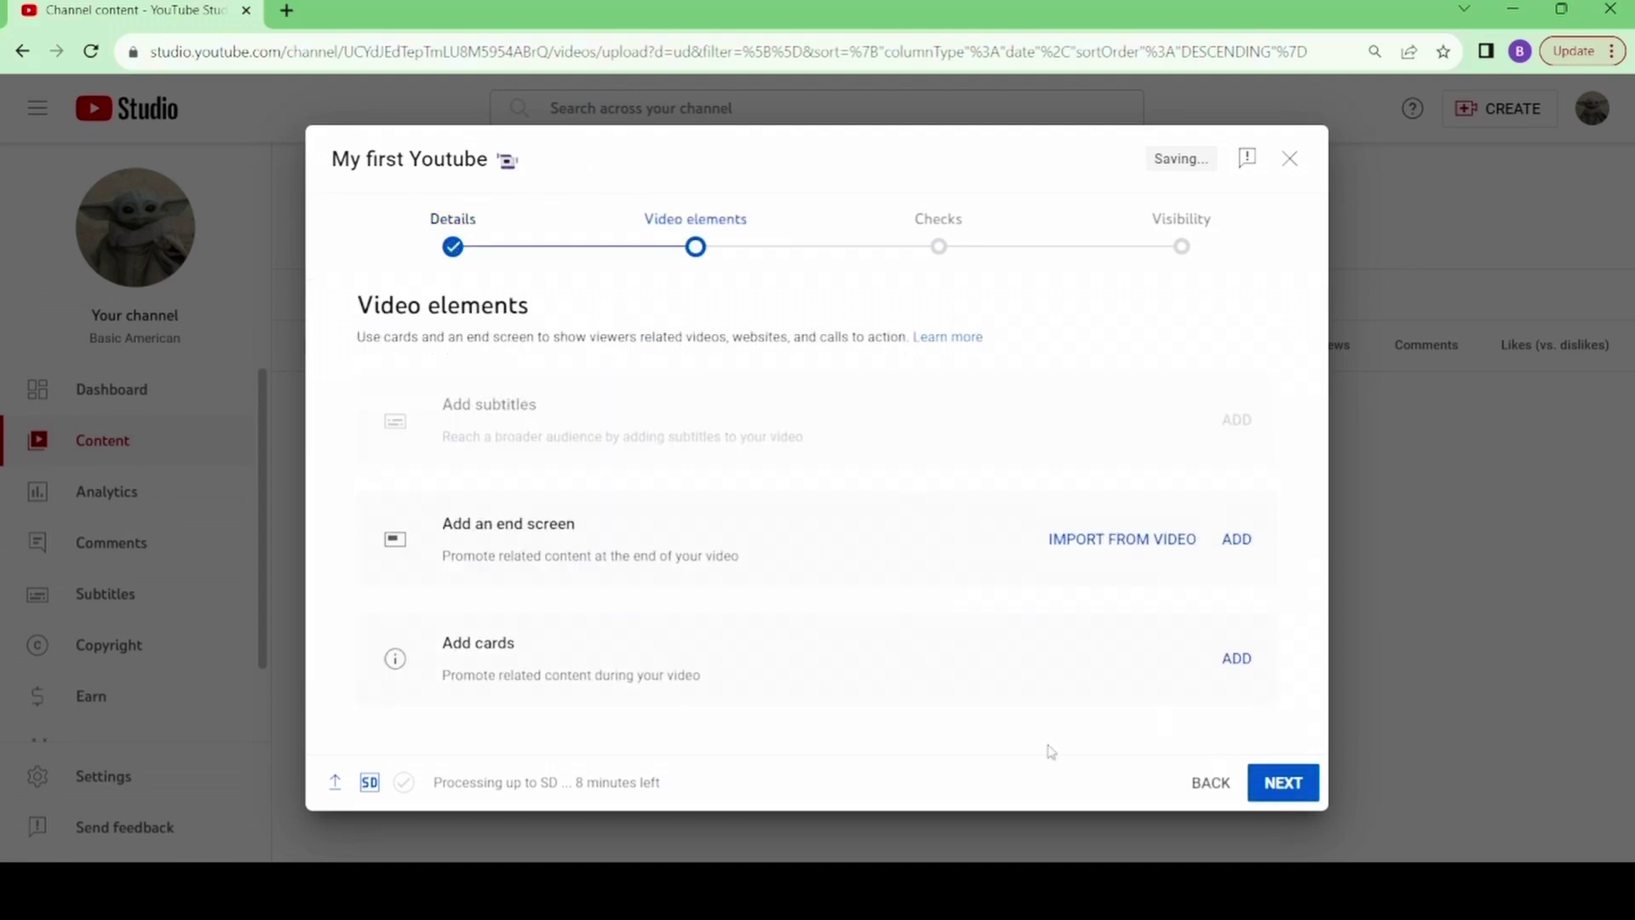
pyautogui.click(1278, 782)
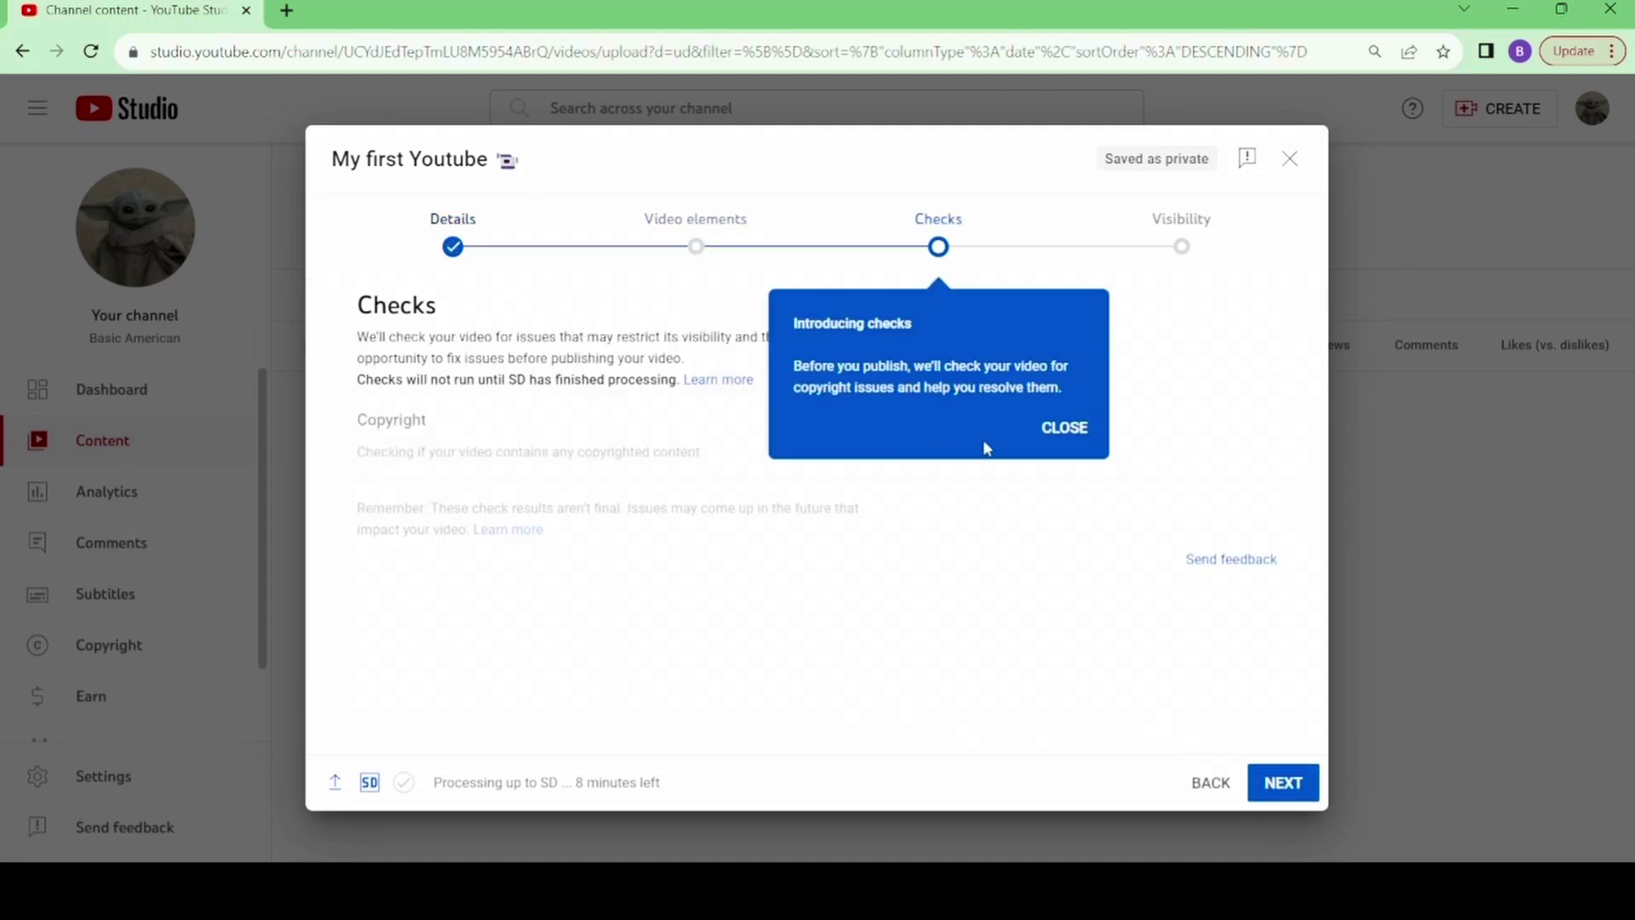
pyautogui.click(1063, 431)
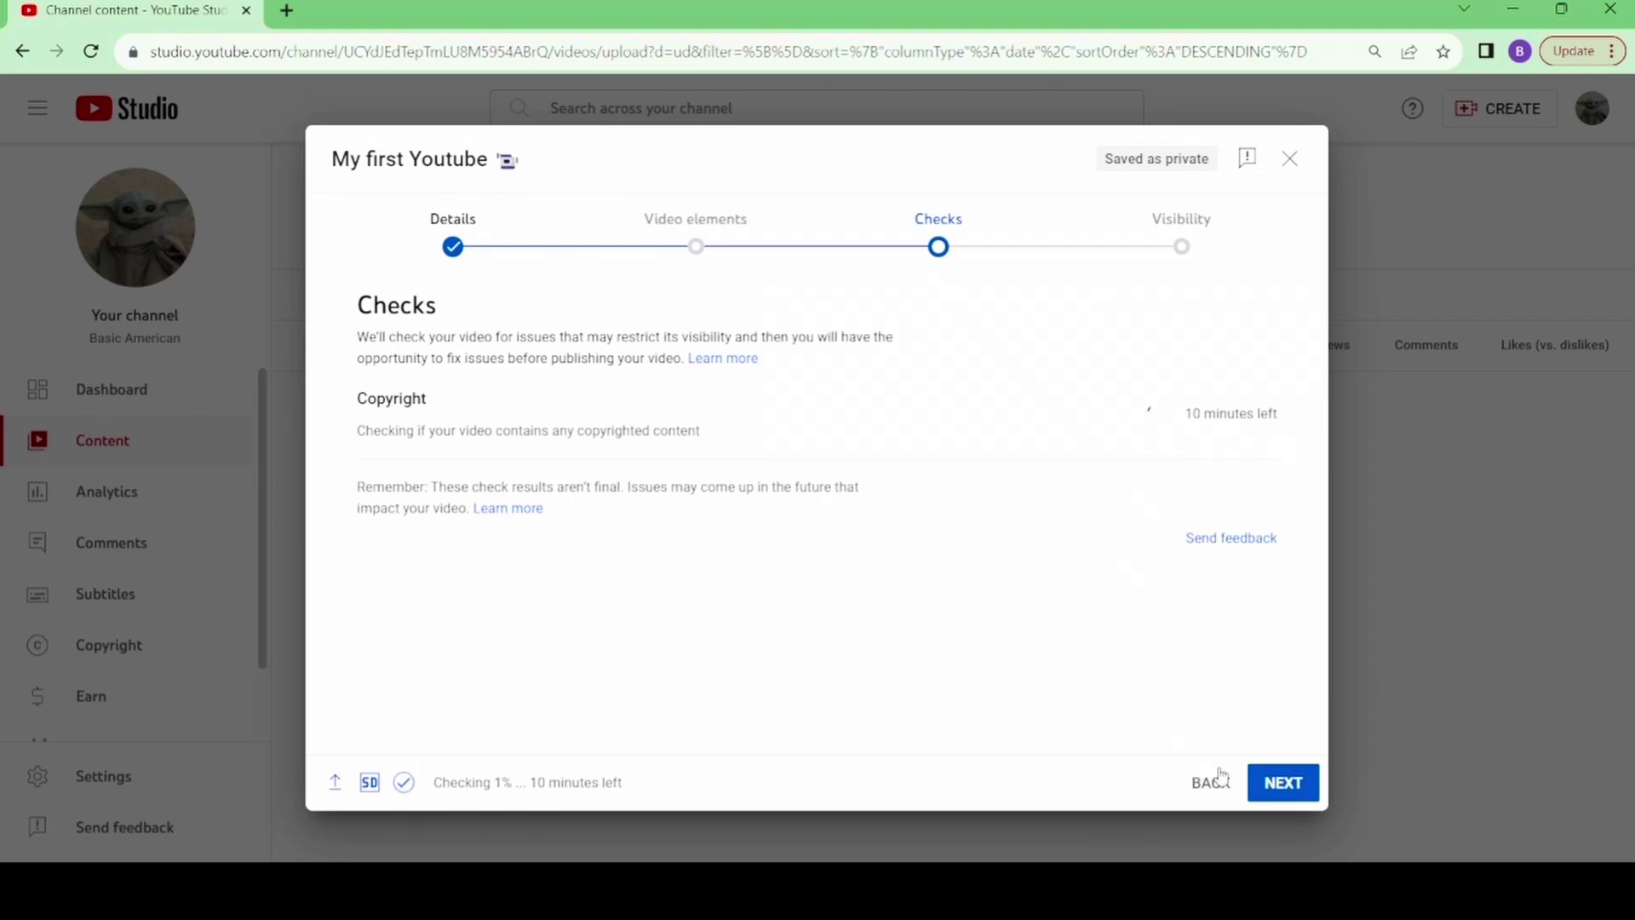
pyautogui.click(1283, 783)
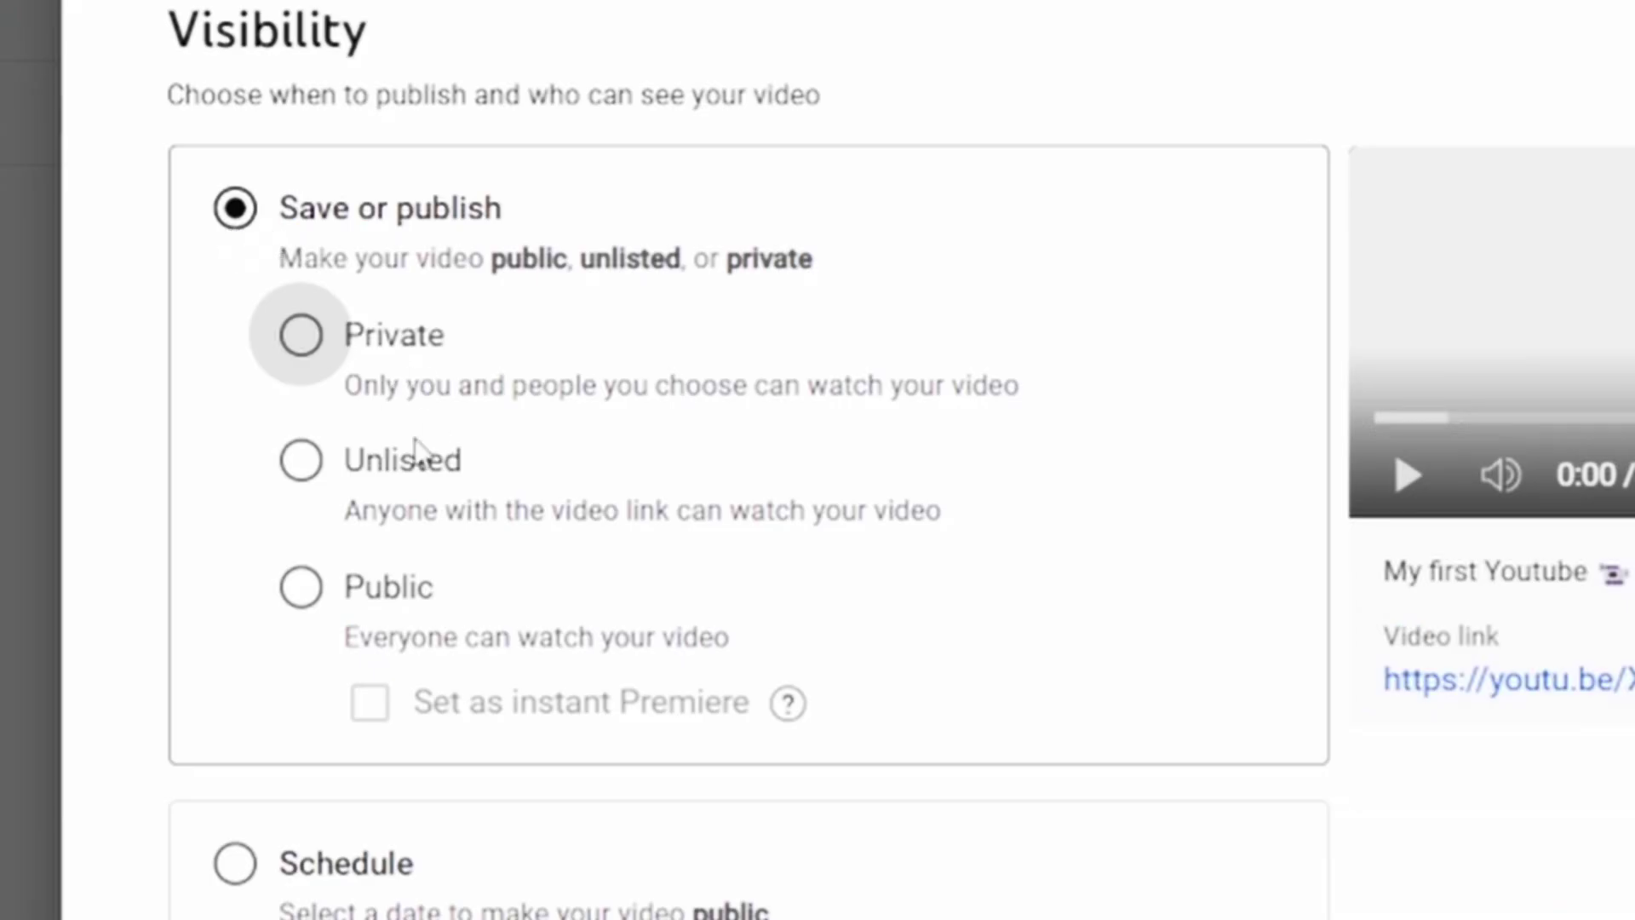
pyautogui.click(305, 339)
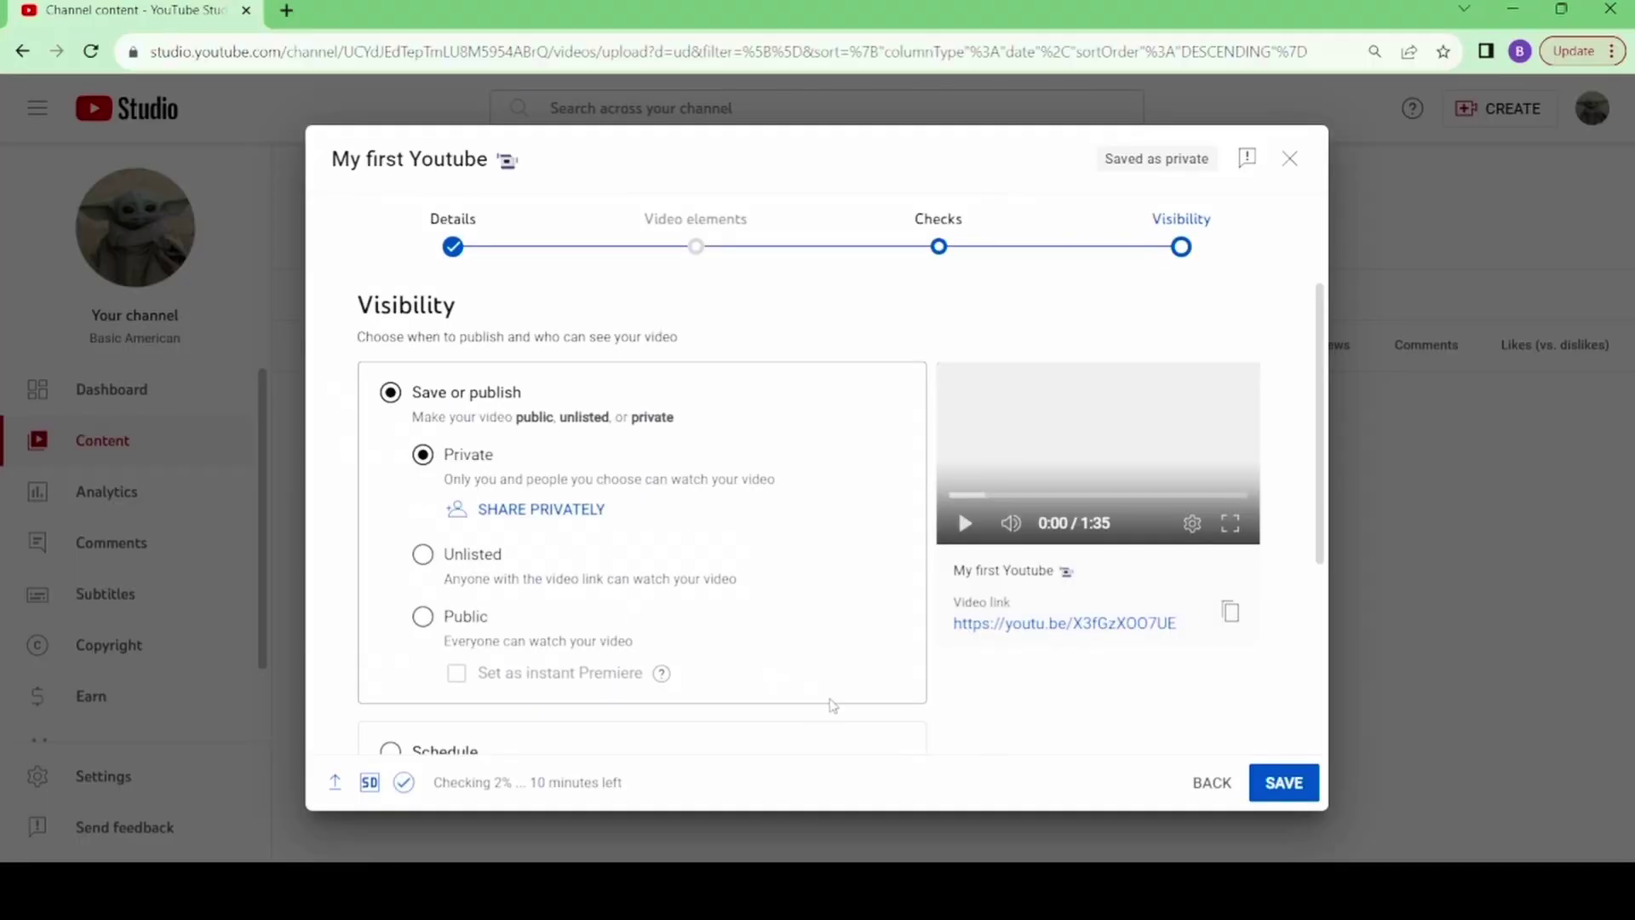
pyautogui.scroll(-4, 833, 705)
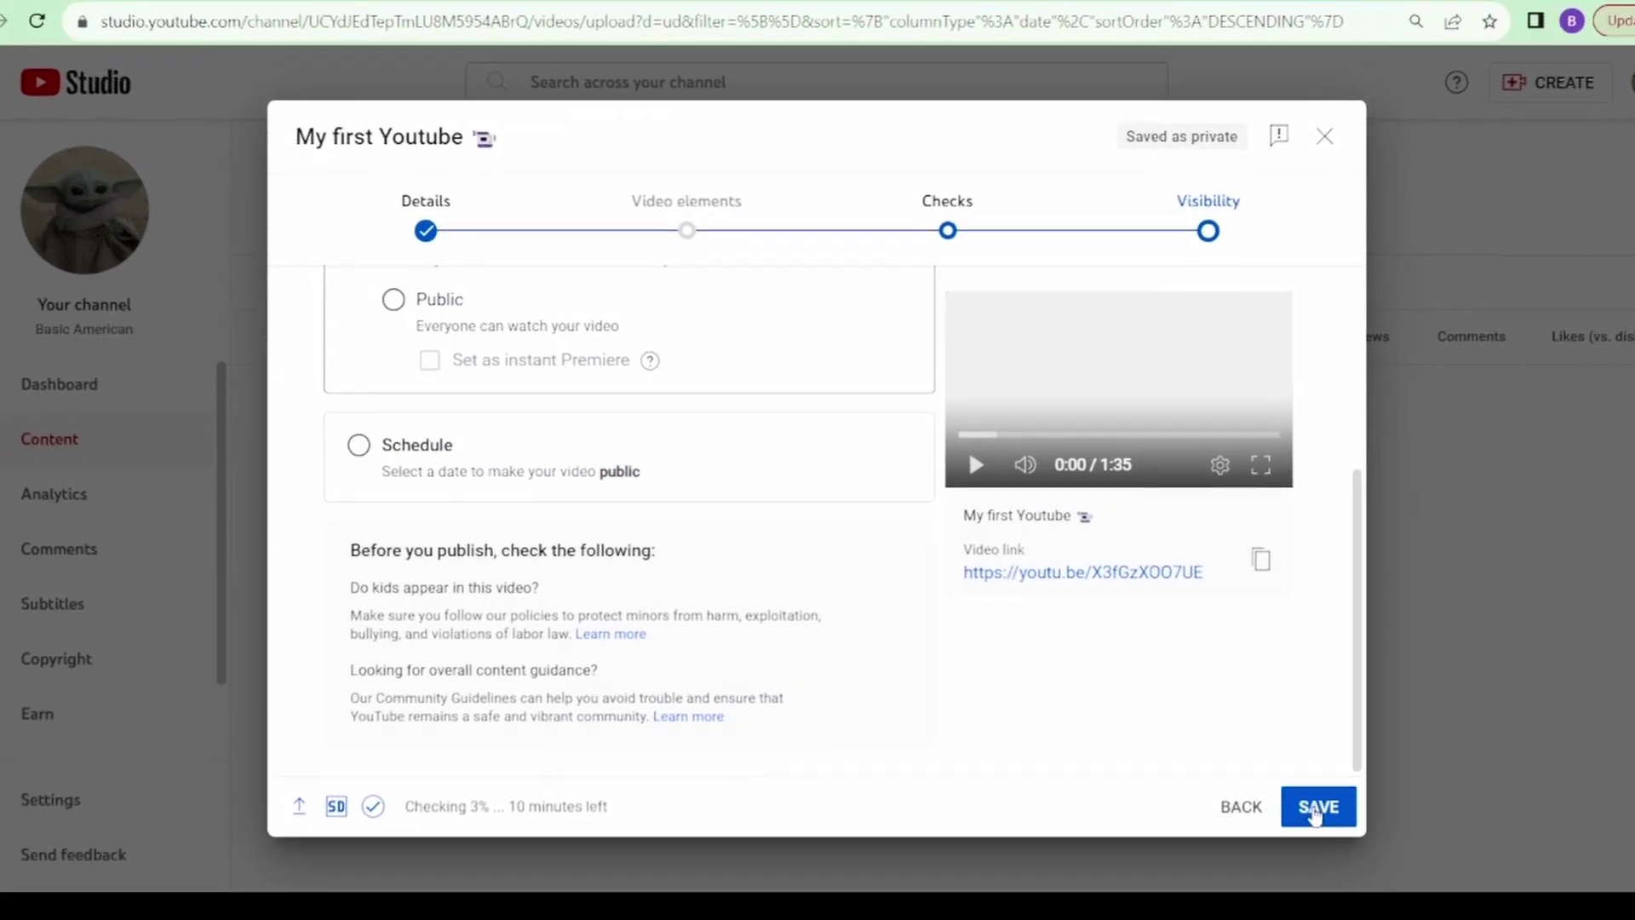
pyautogui.click(1316, 810)
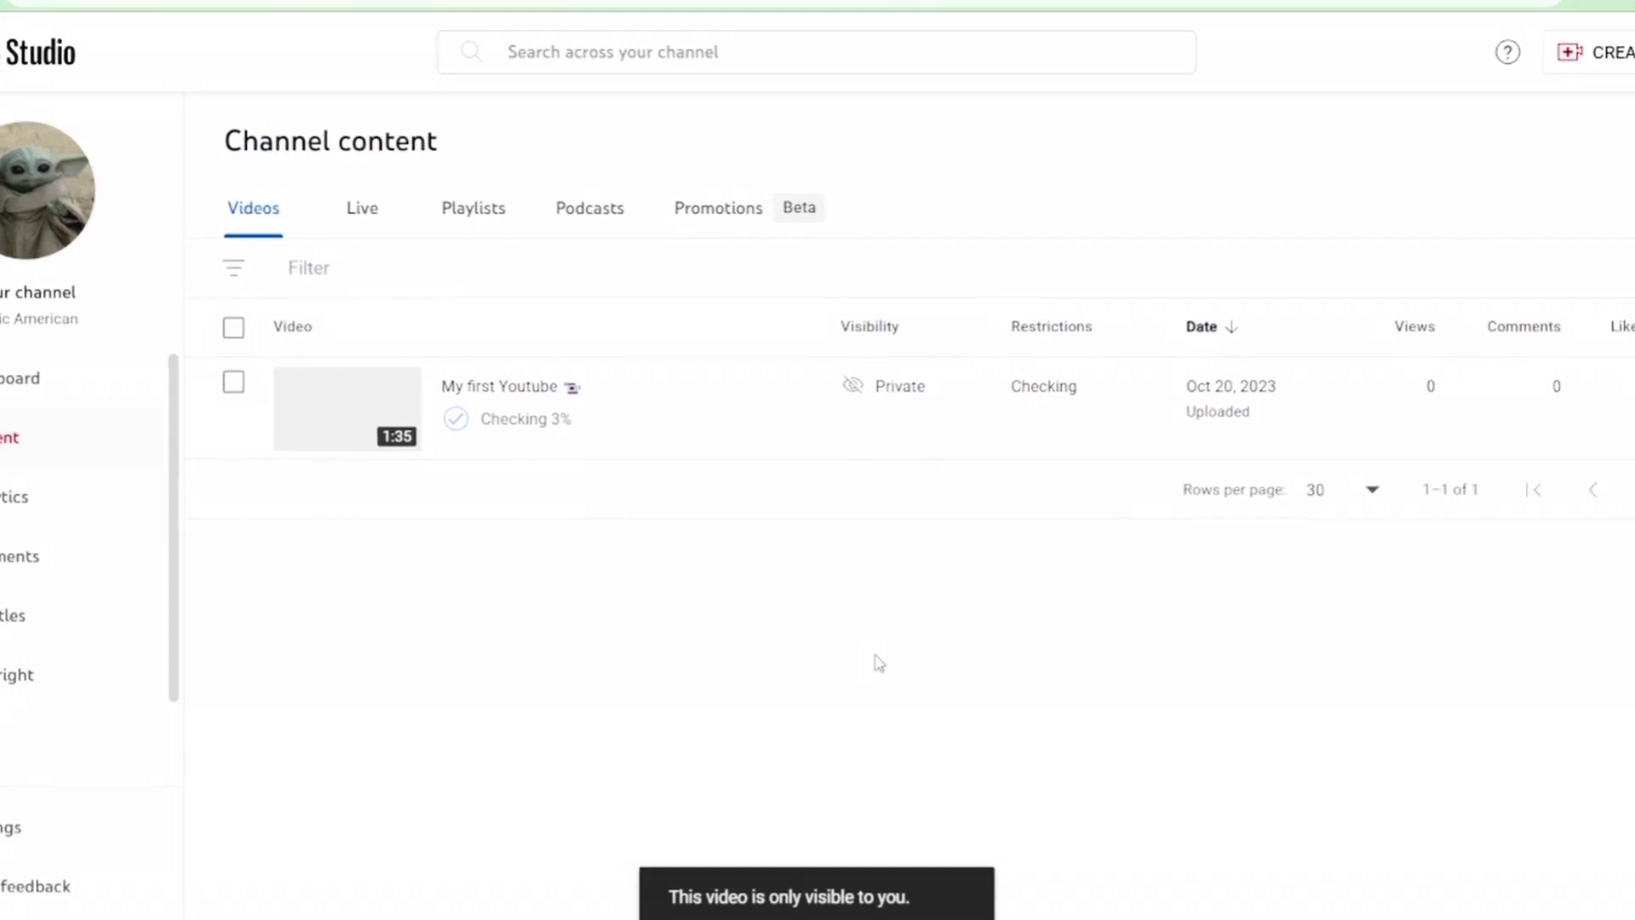
# - Dismiss the YouTube Studio tip on the Content page
pyautogui.click(654, 608)
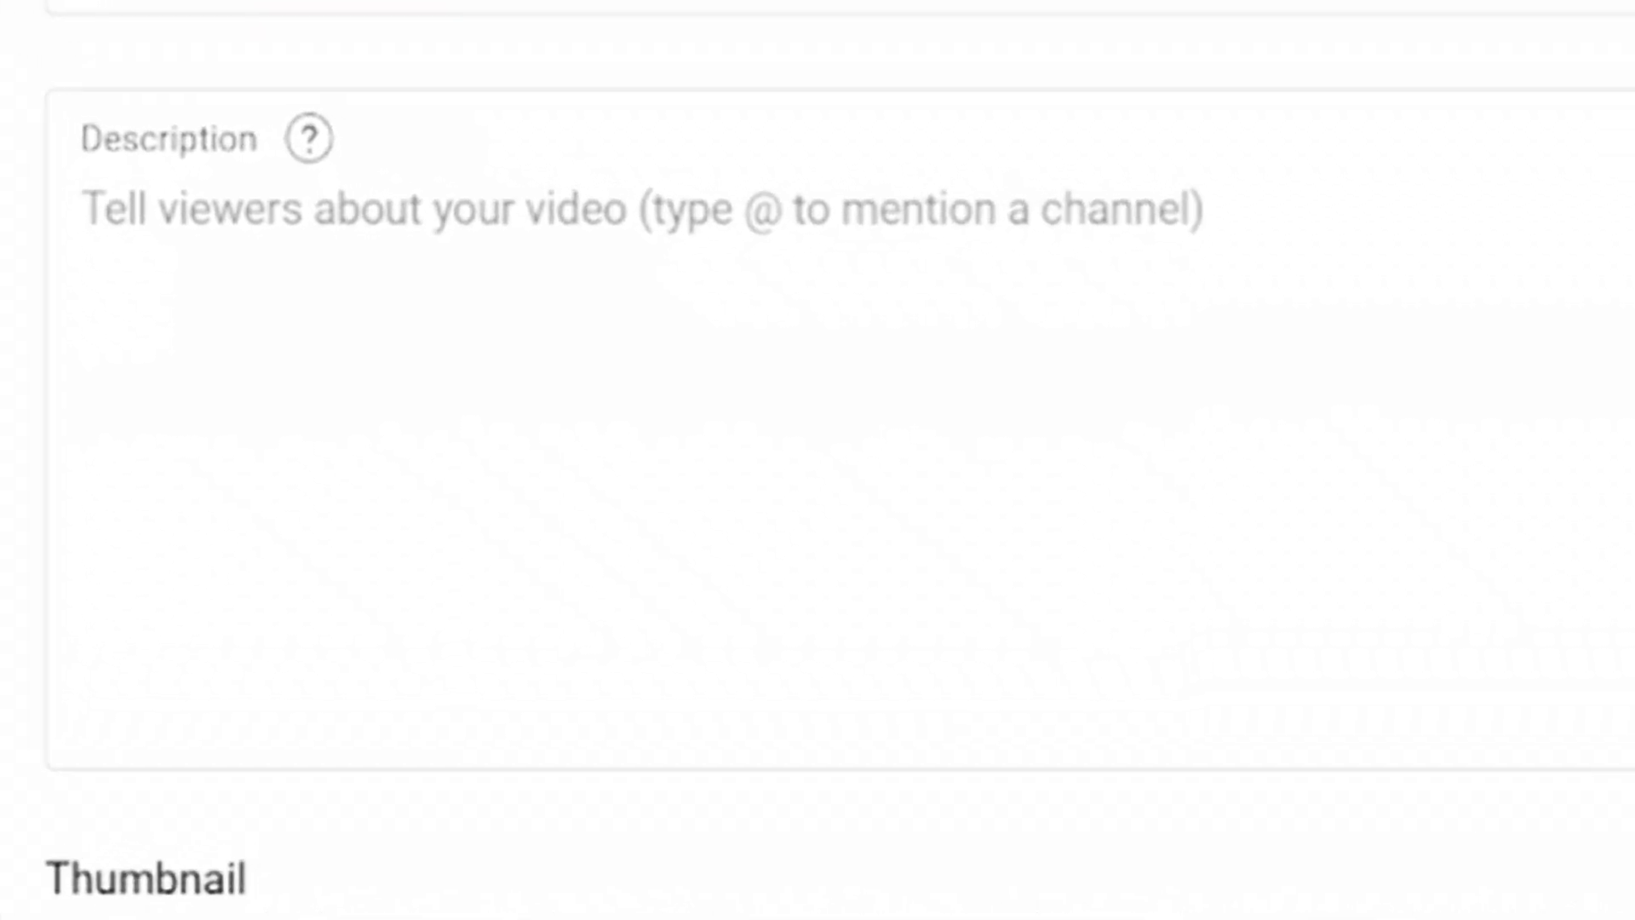
# - Paste the full multi-section welcome text into the video's Description box
pyautogui.click(82, 210)
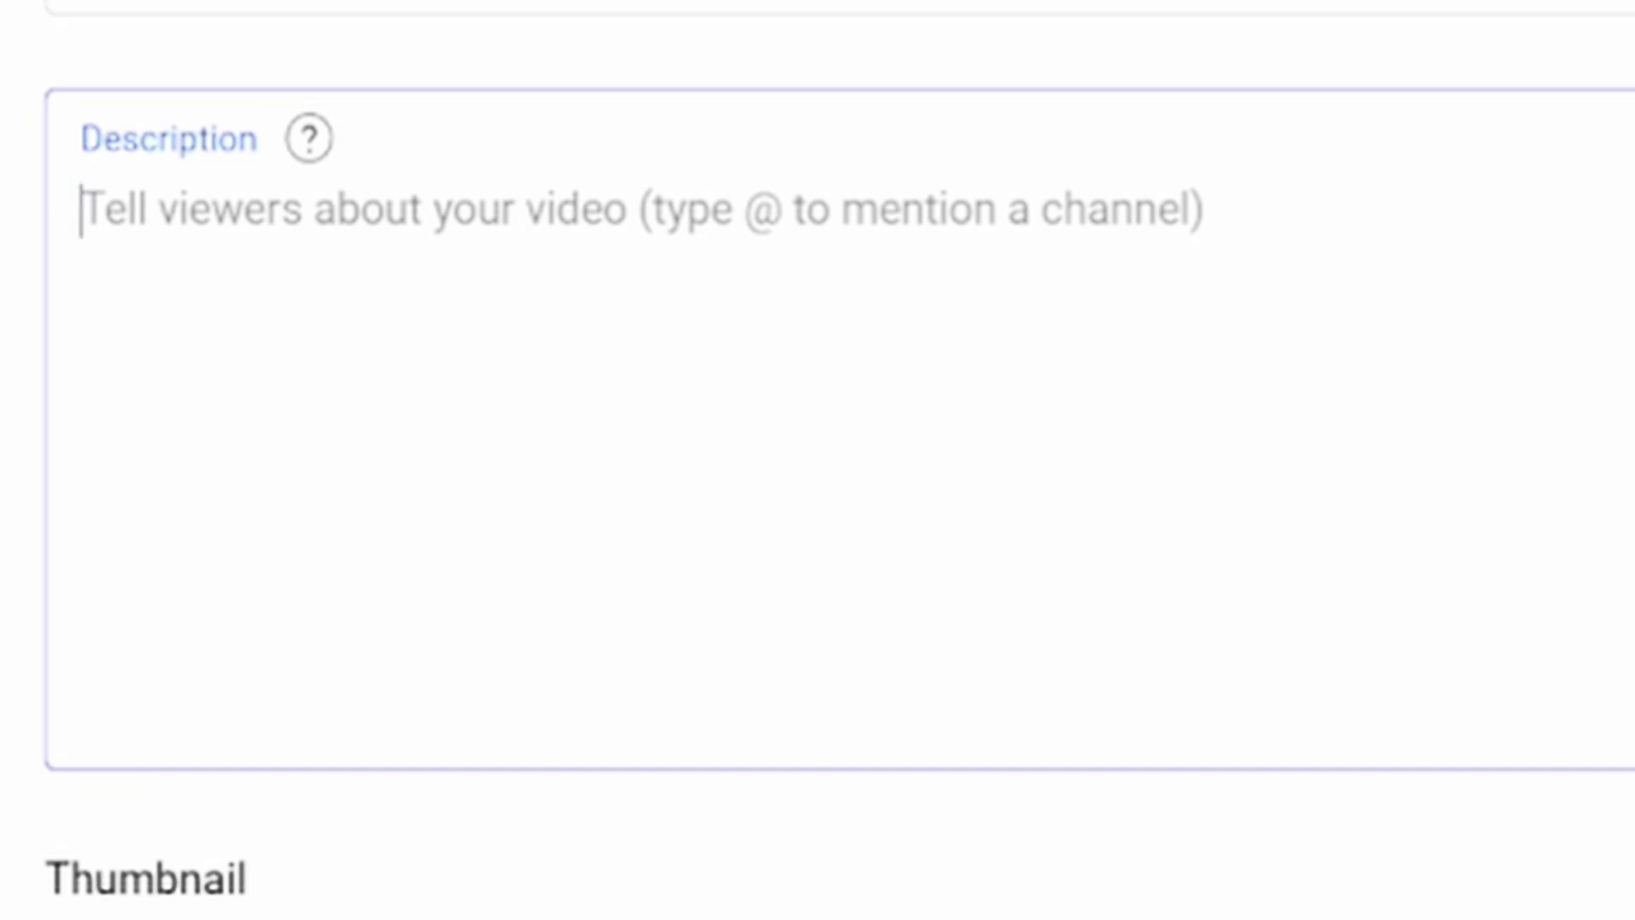
pyautogui.write('My First Youtube Video')
pyautogui.hotkey('ctrl', 'a')
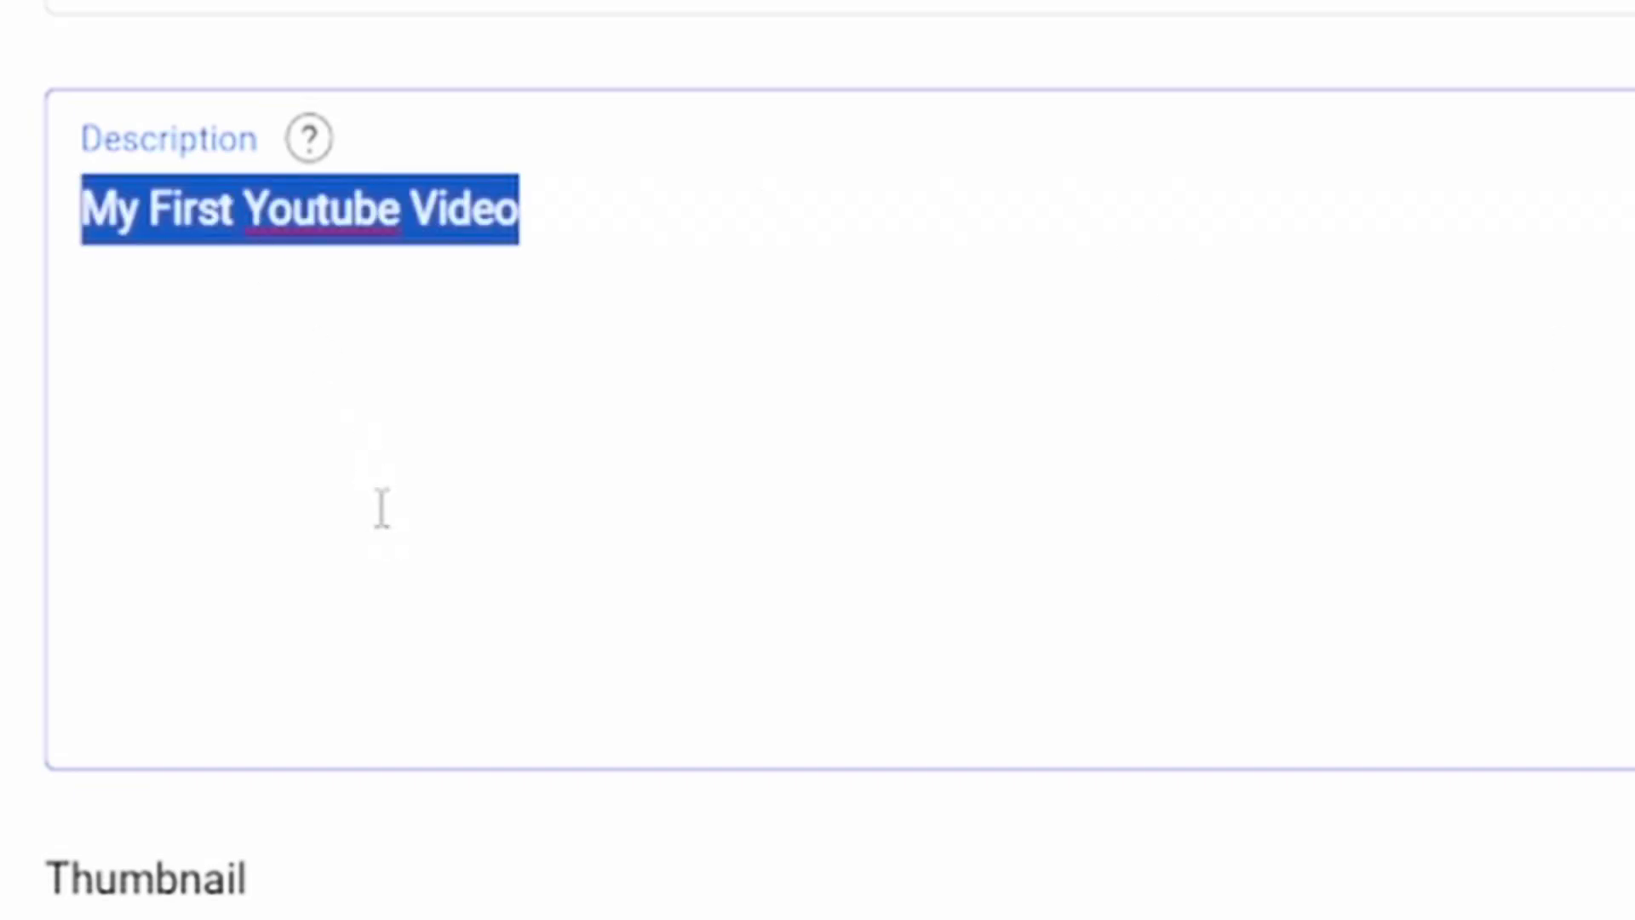
pyautogui.hotkey('ctrl', 'v')
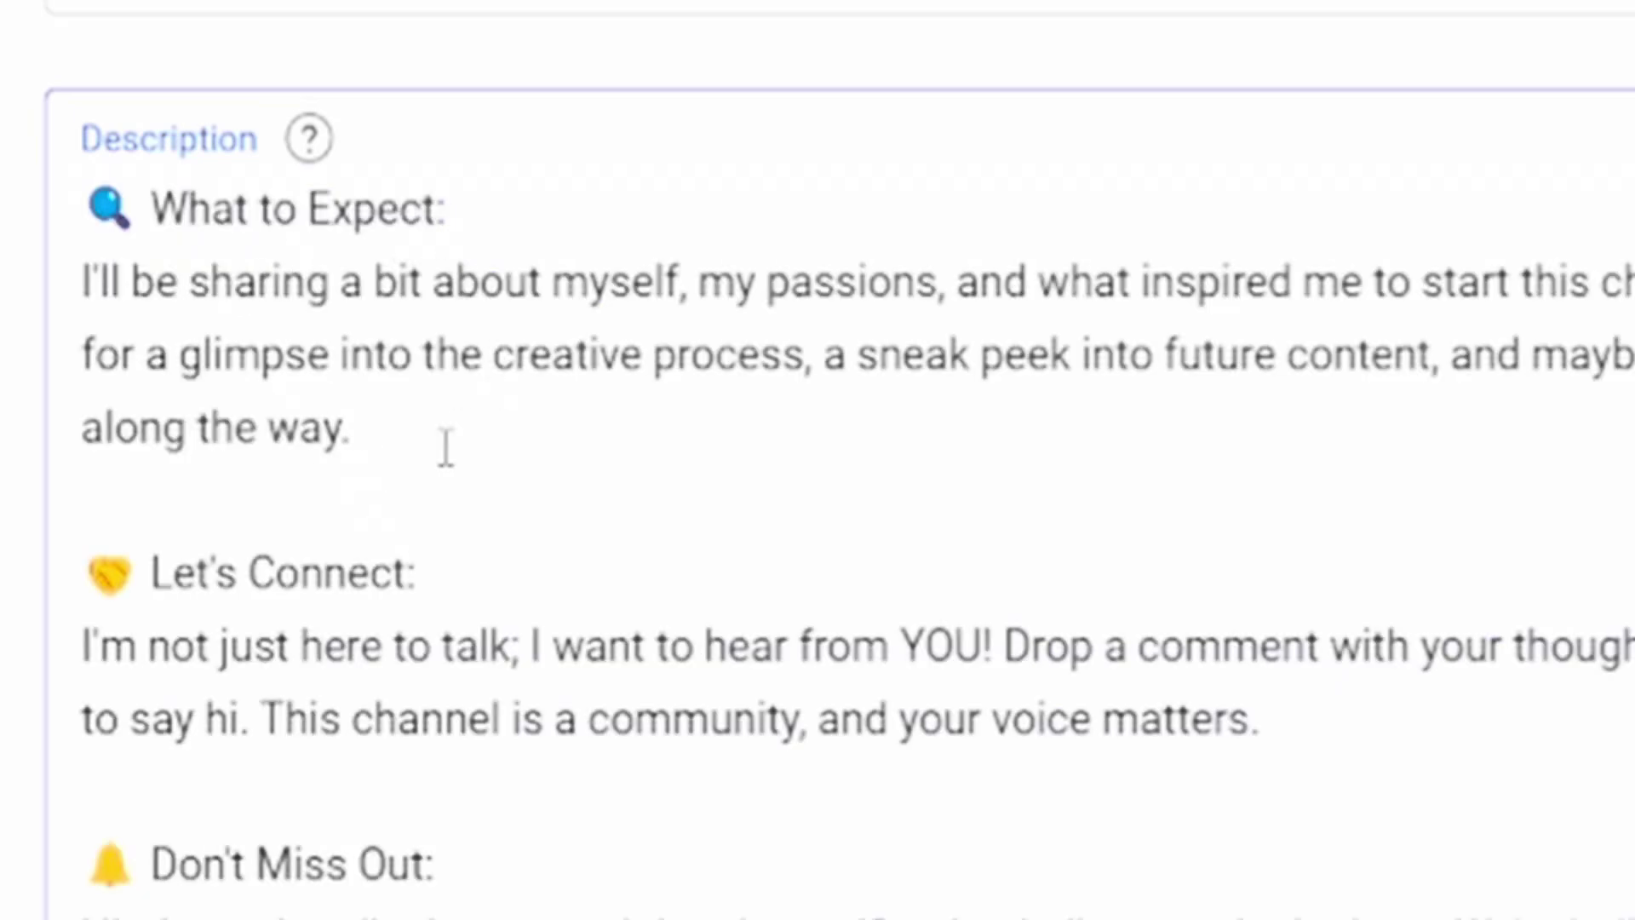
# - Scroll down to Playlists and start creating a new playlist
pyautogui.scroll(-3, 426, 499)
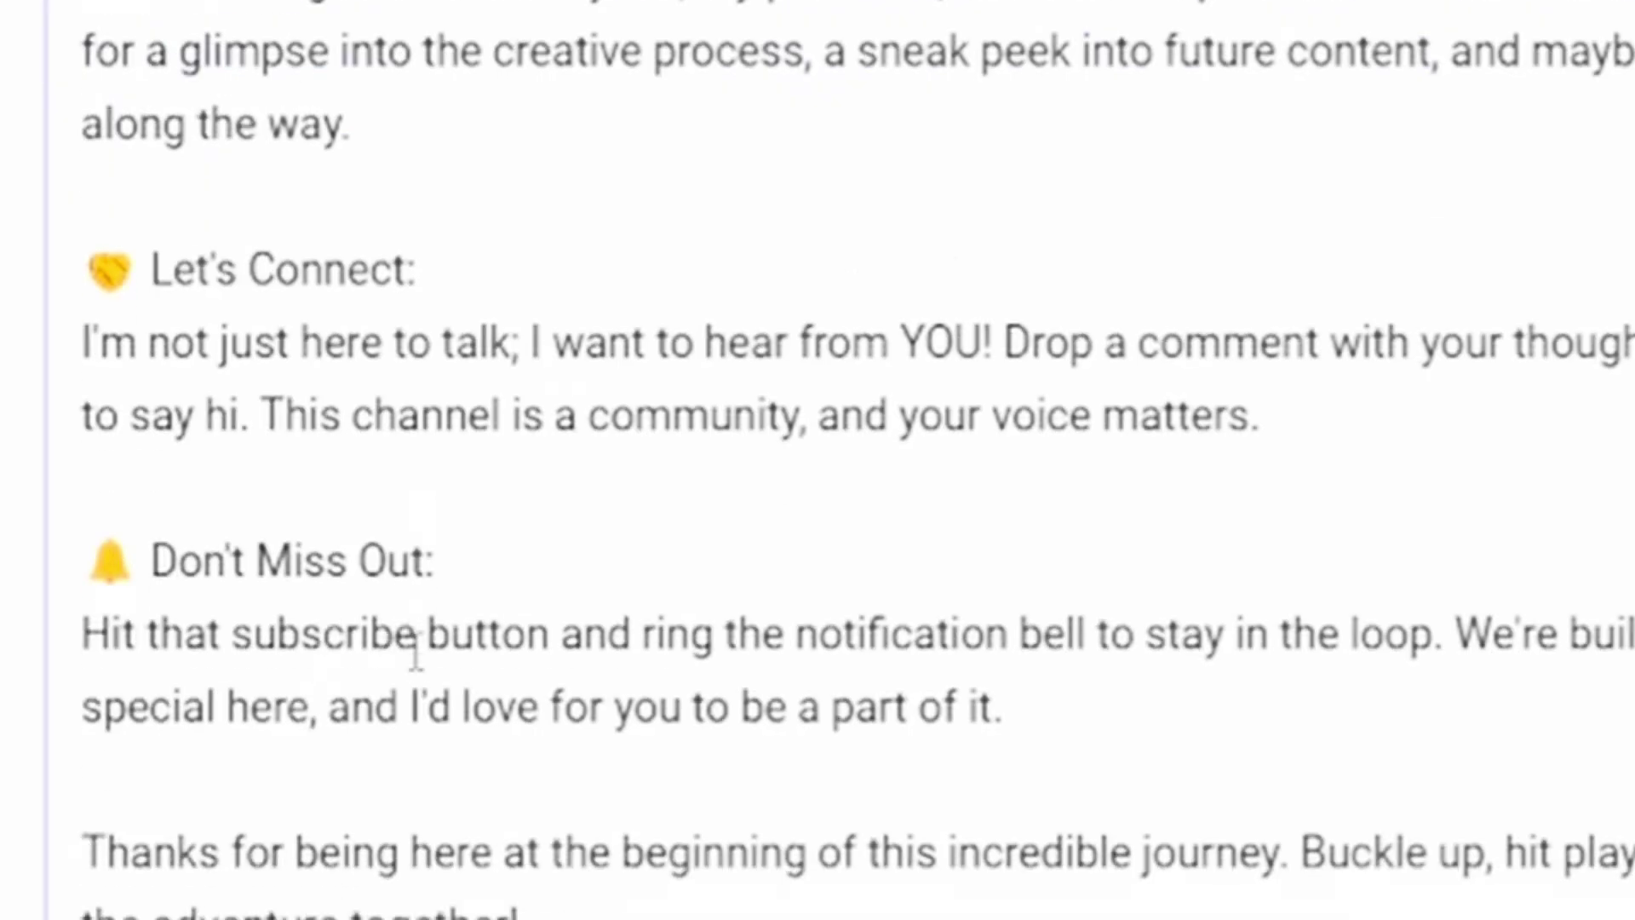
pyautogui.scroll(-12, 416, 656)
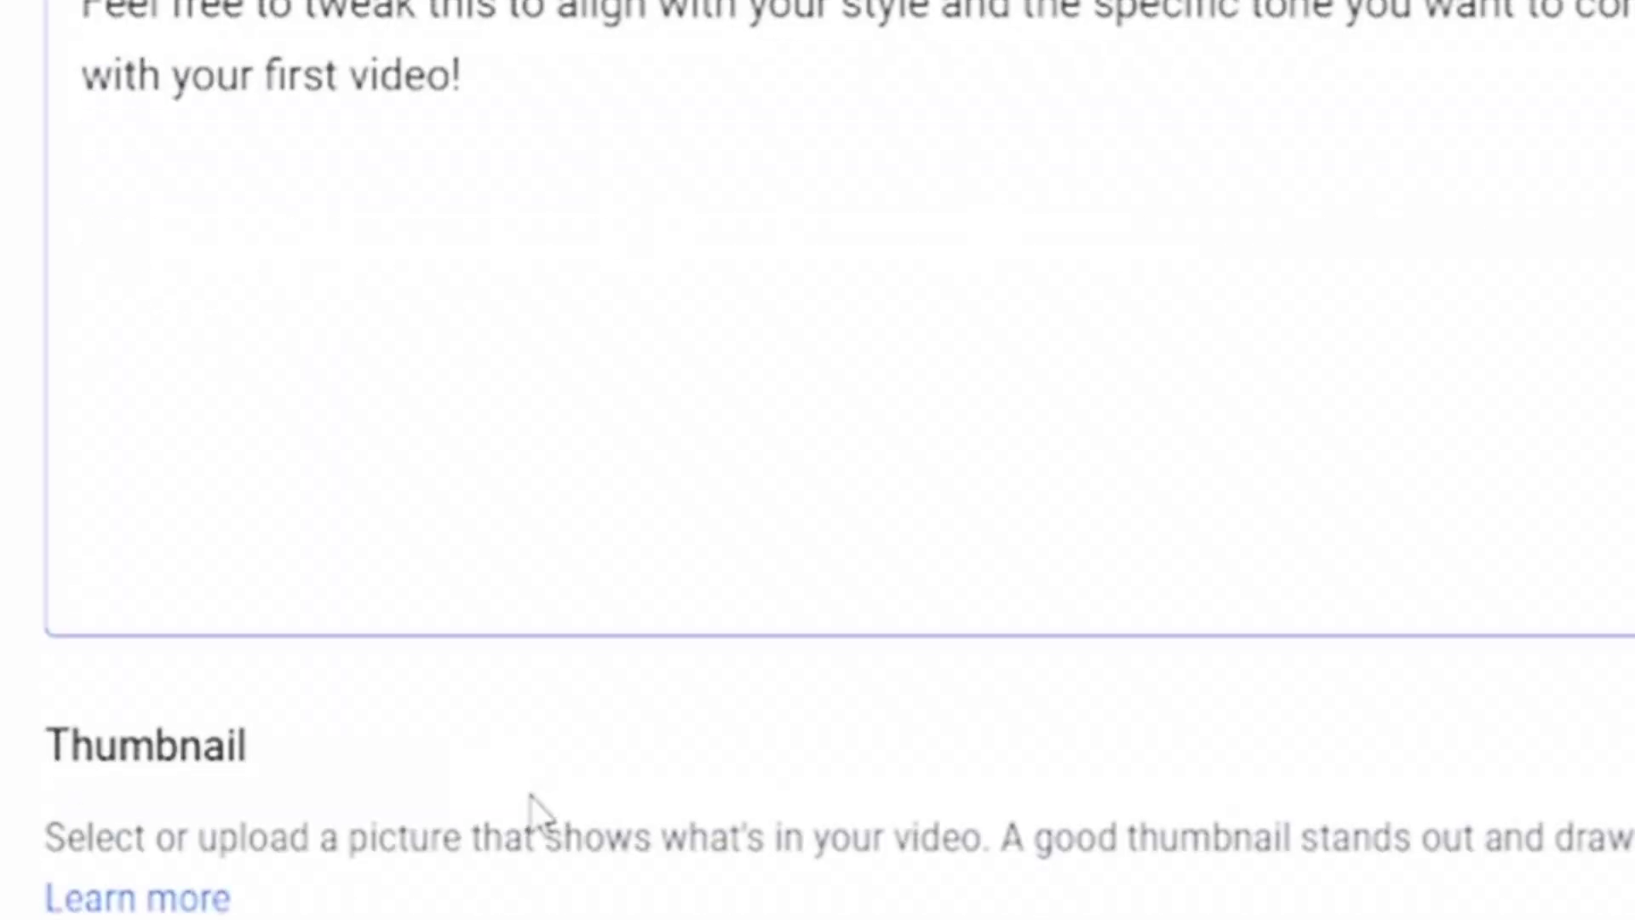
pyautogui.scroll(-8, 359, 646)
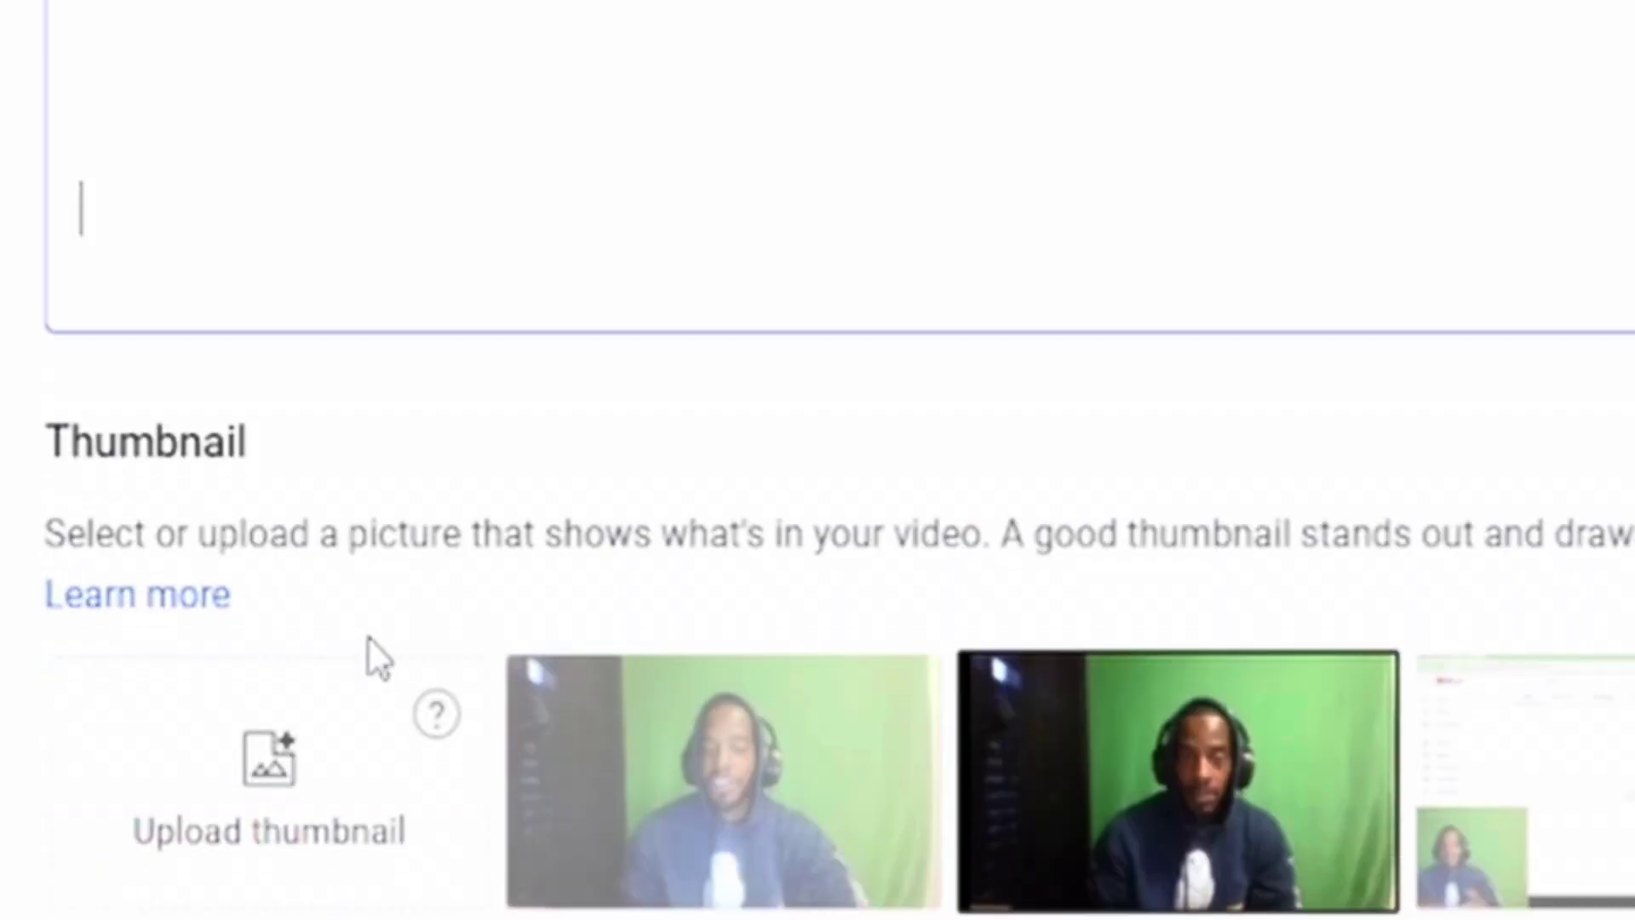
pyautogui.scroll(-5, 370, 653)
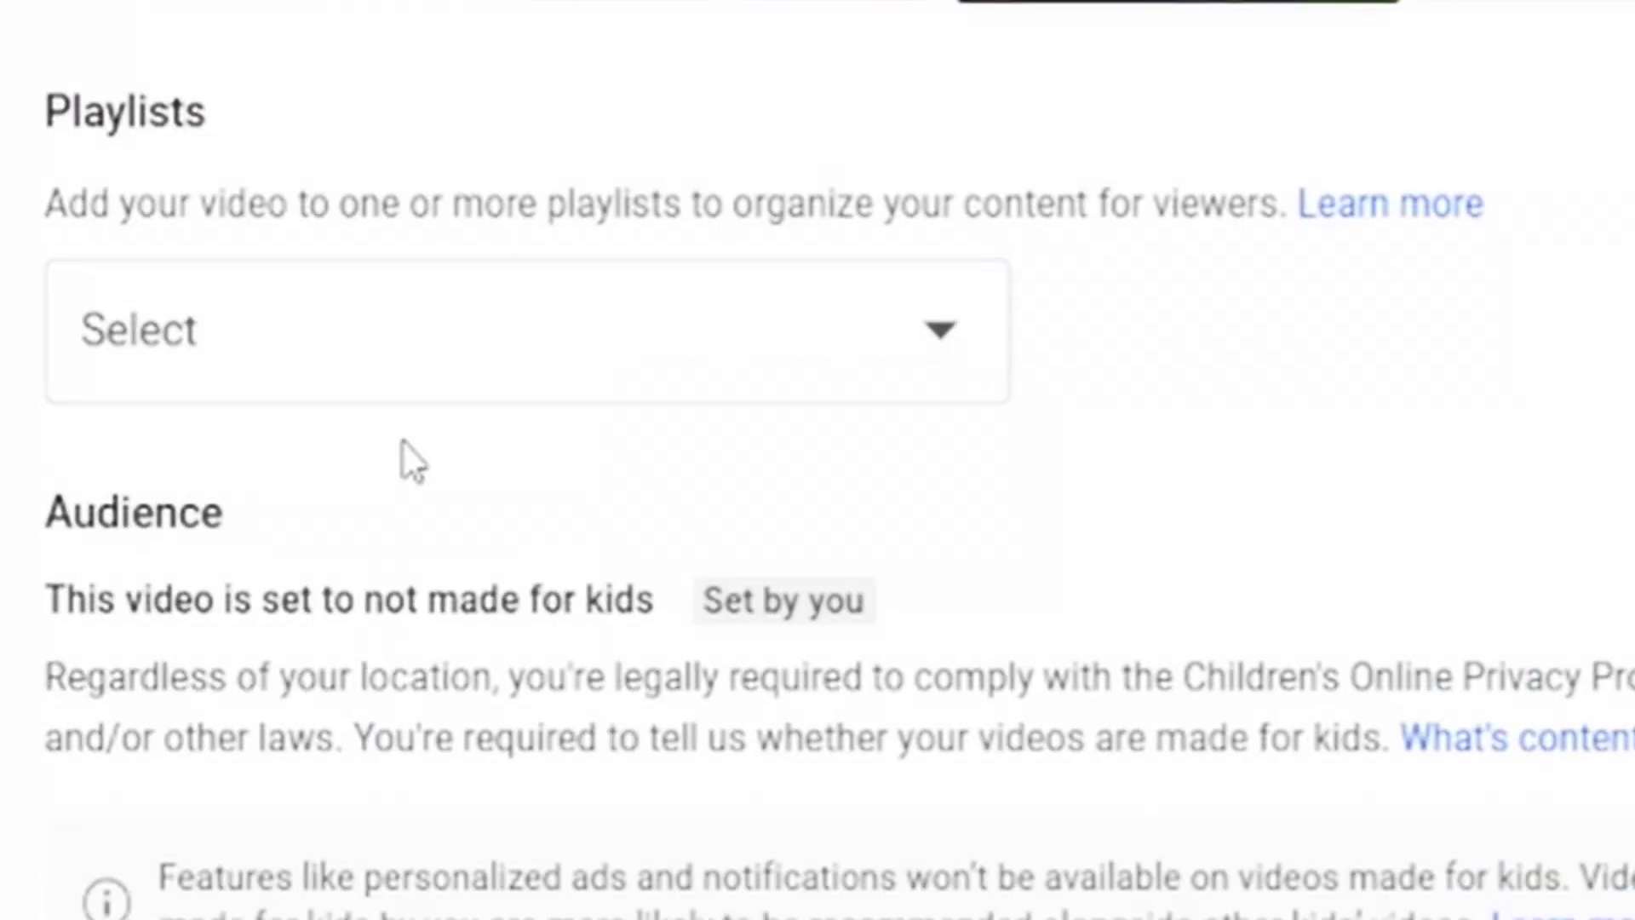
pyautogui.click(412, 369)
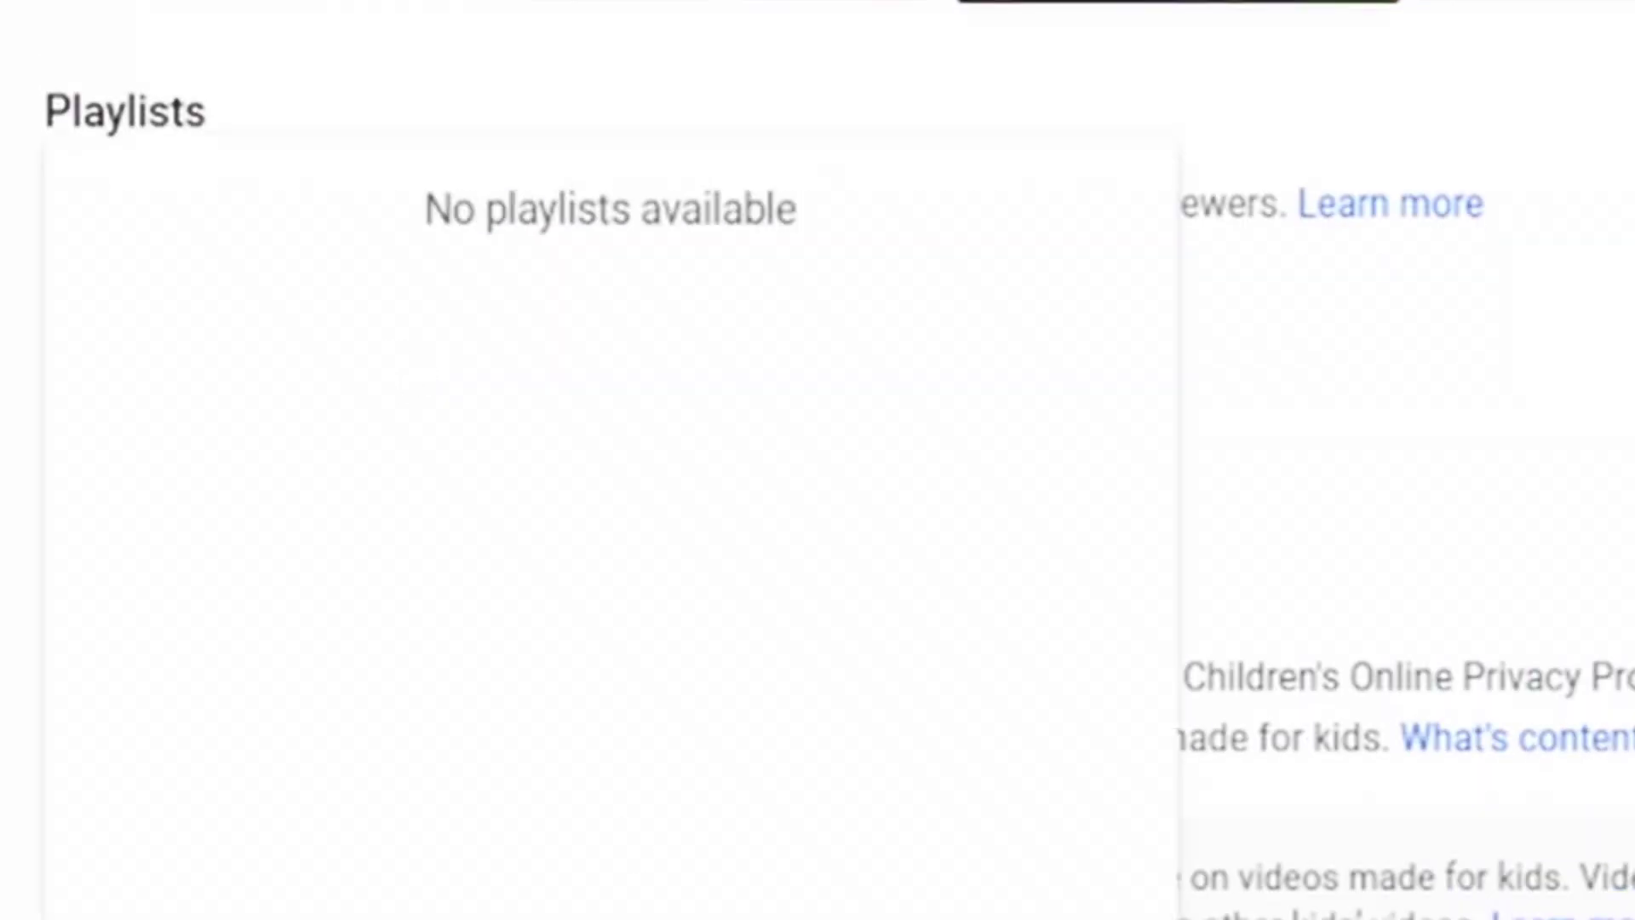
pyautogui.click(394, 758)
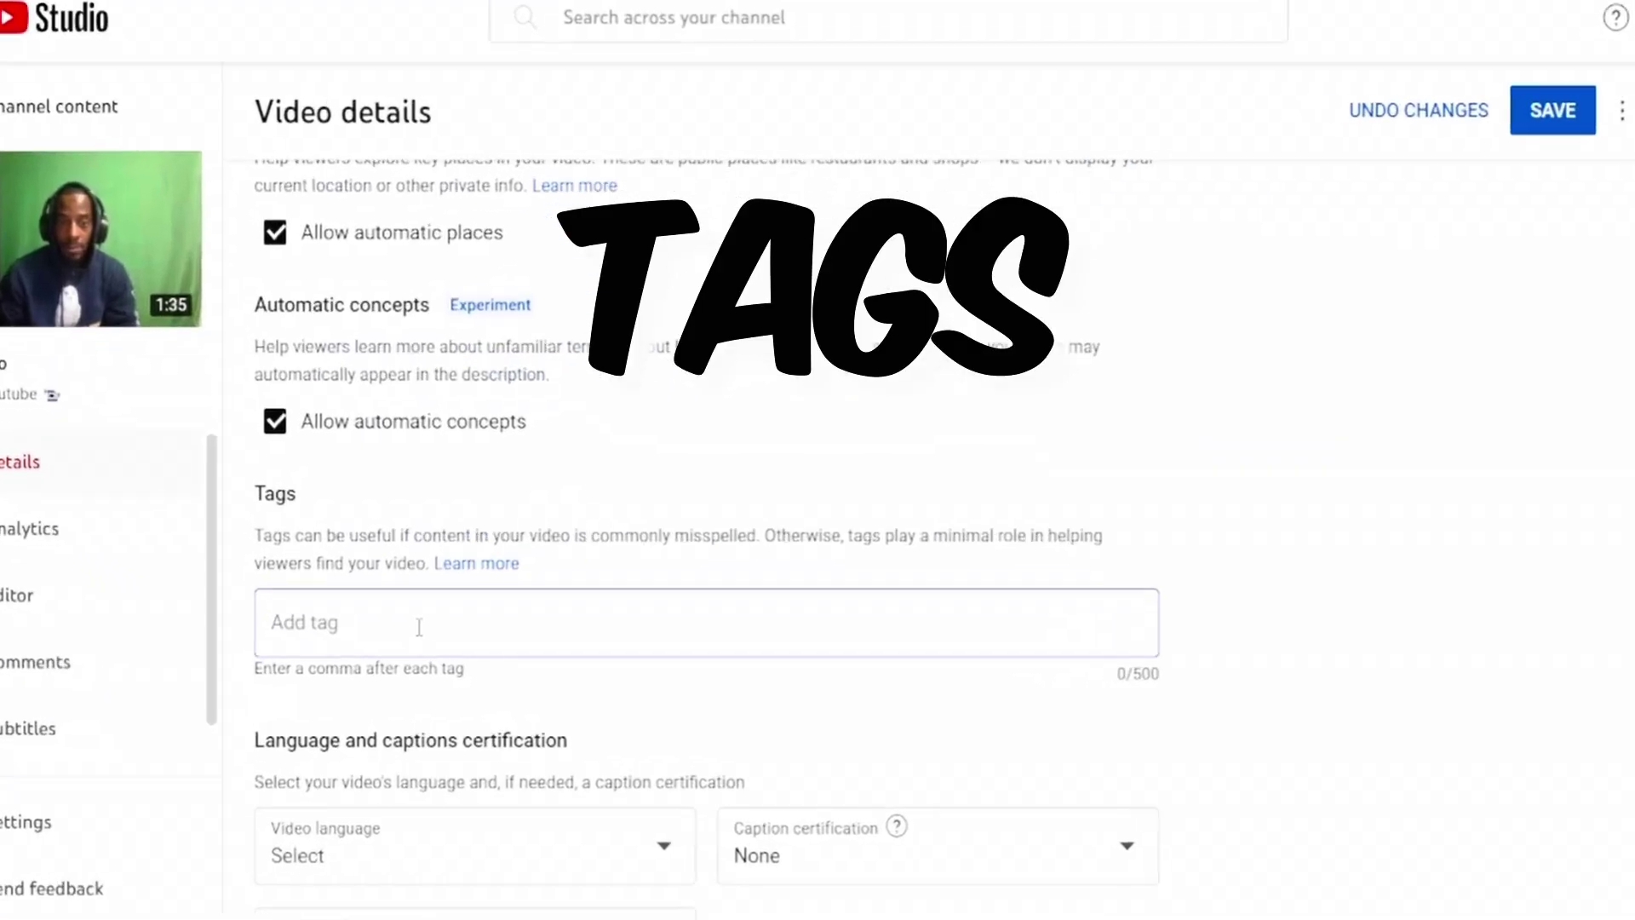
# - Add the tags 'first video' and 'beginner vlogger', then select the current title text
pyautogui.write('first')
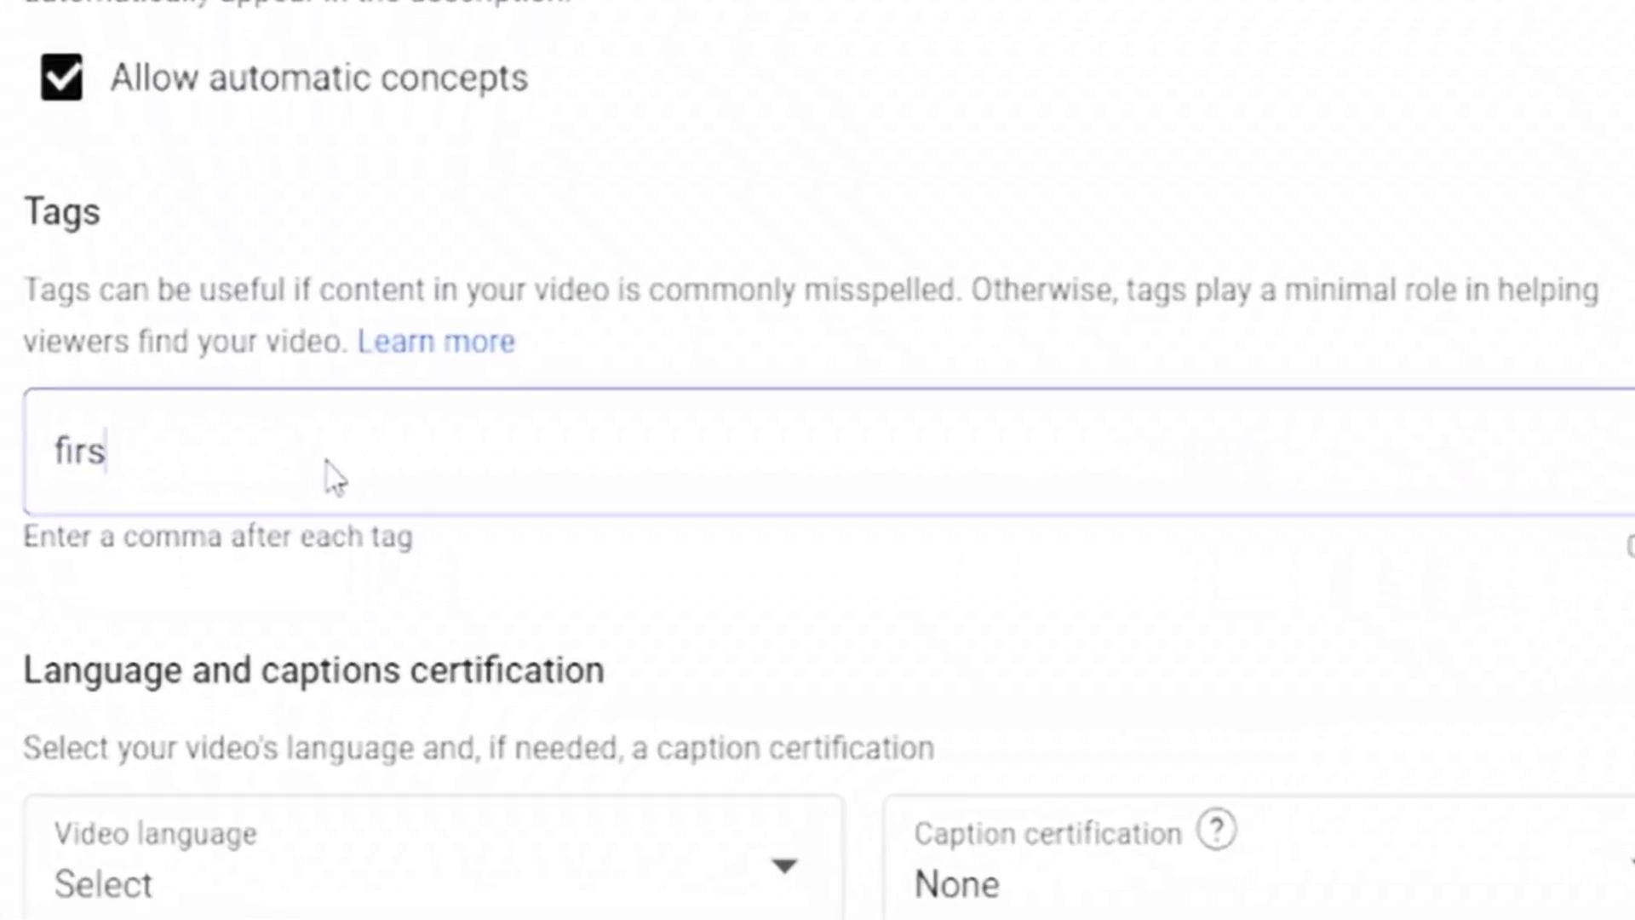
pyautogui.write(' video beginner vl')
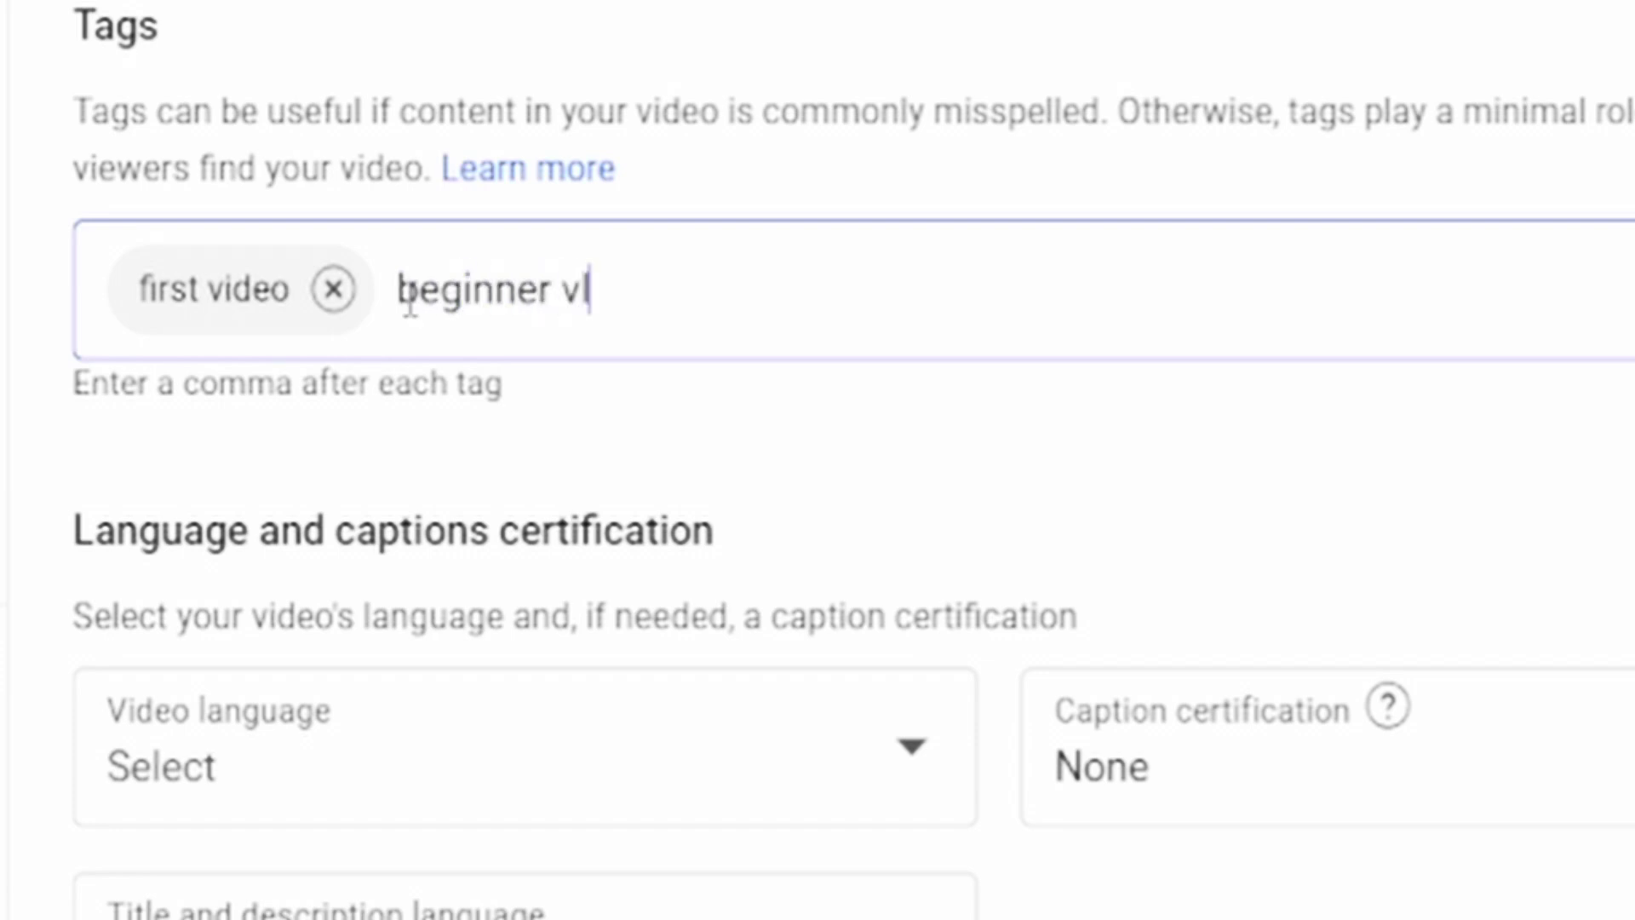
pyautogui.write('er vlog 20')
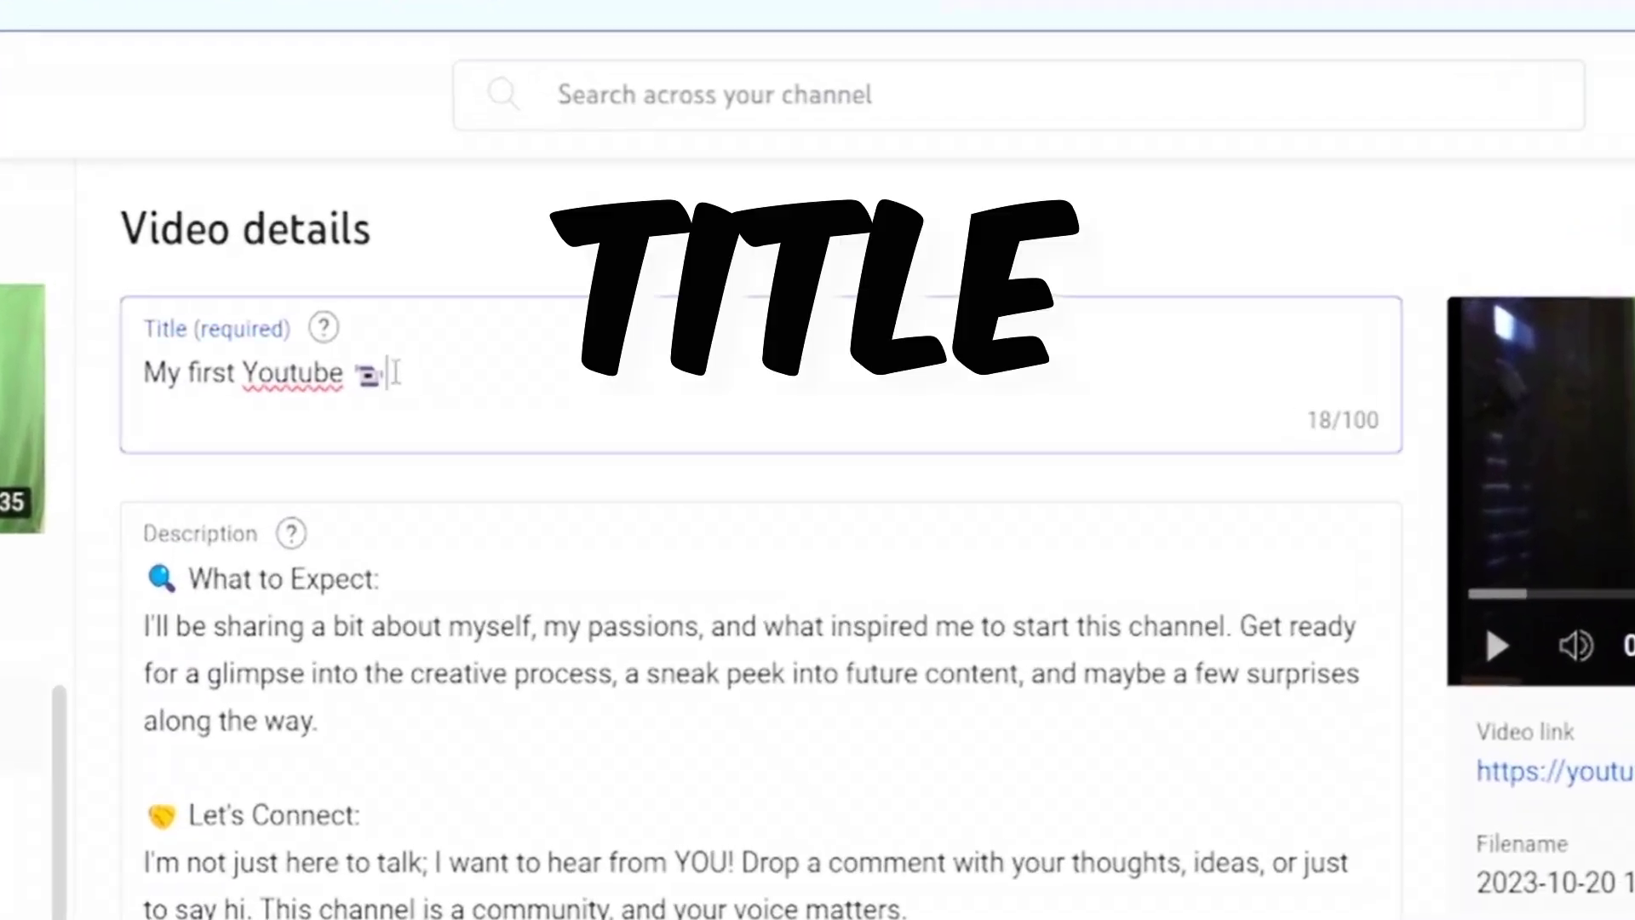
pyautogui.moveTo(366, 375); pyautogui.dragTo(17, 386)
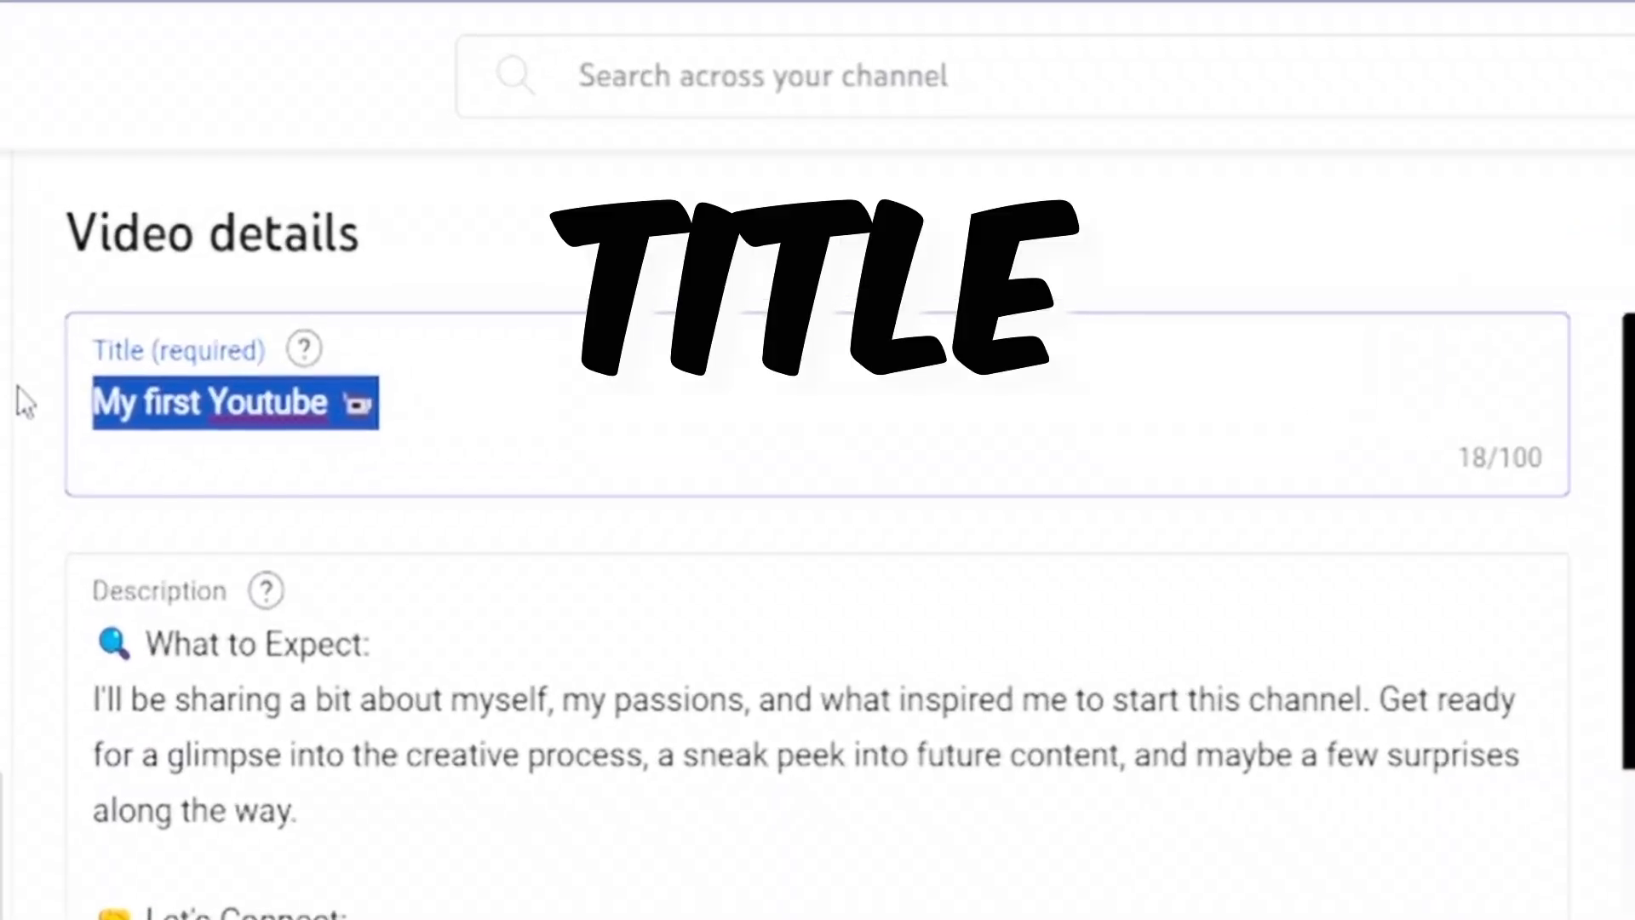
# - Retitle the video 'How to upload your first youtube video!'
pyautogui.write('How')
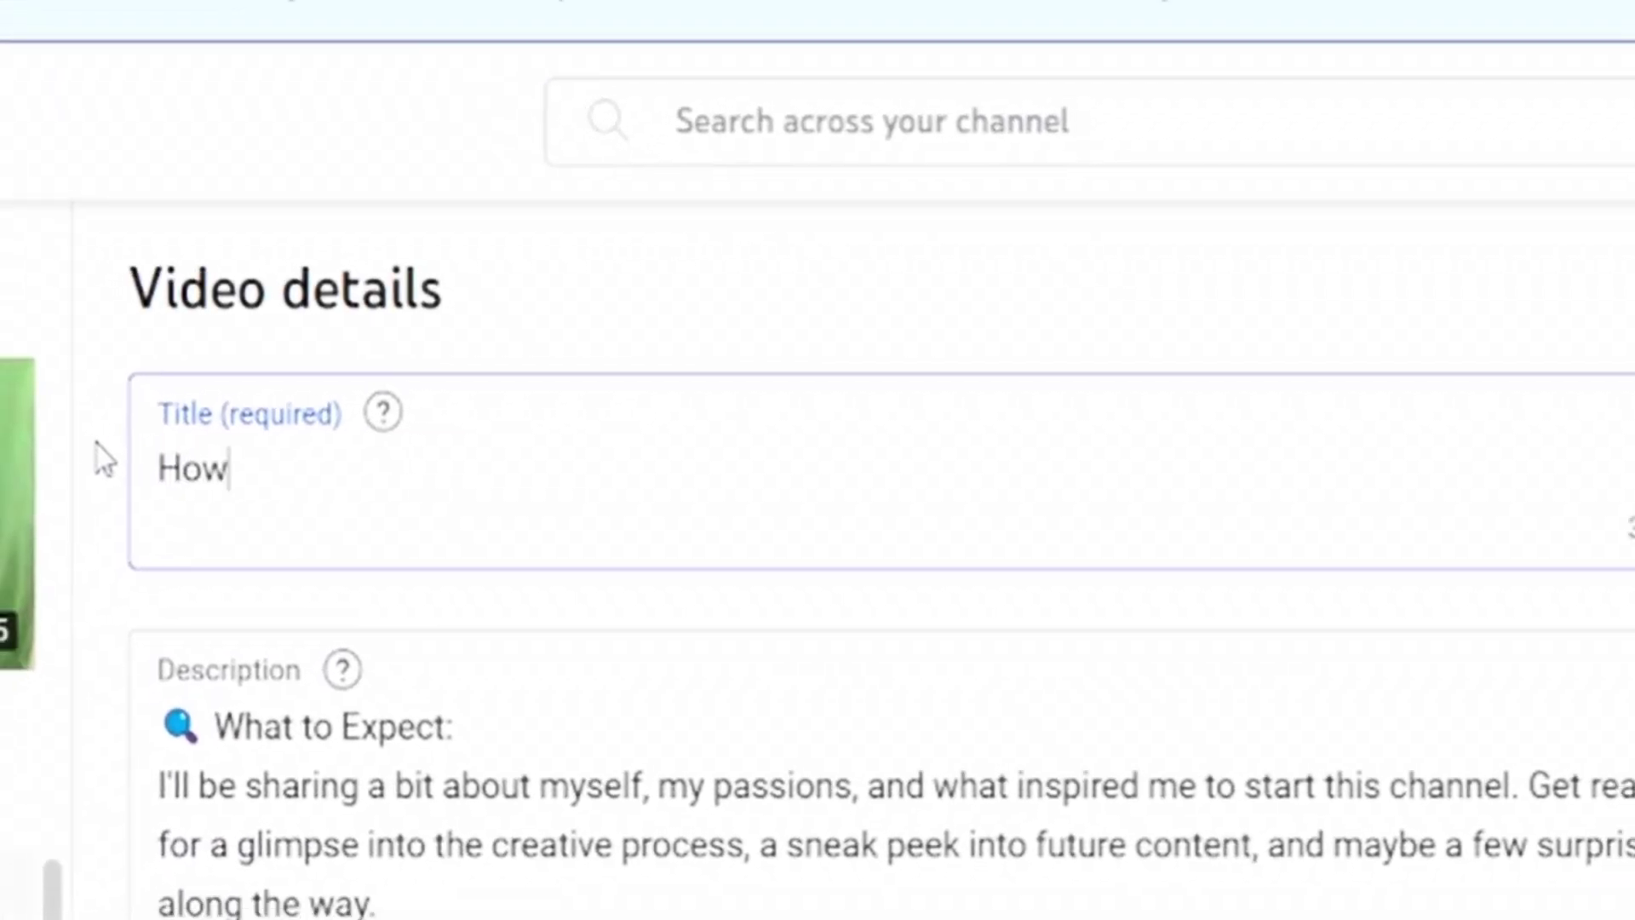
pyautogui.write(' to up')
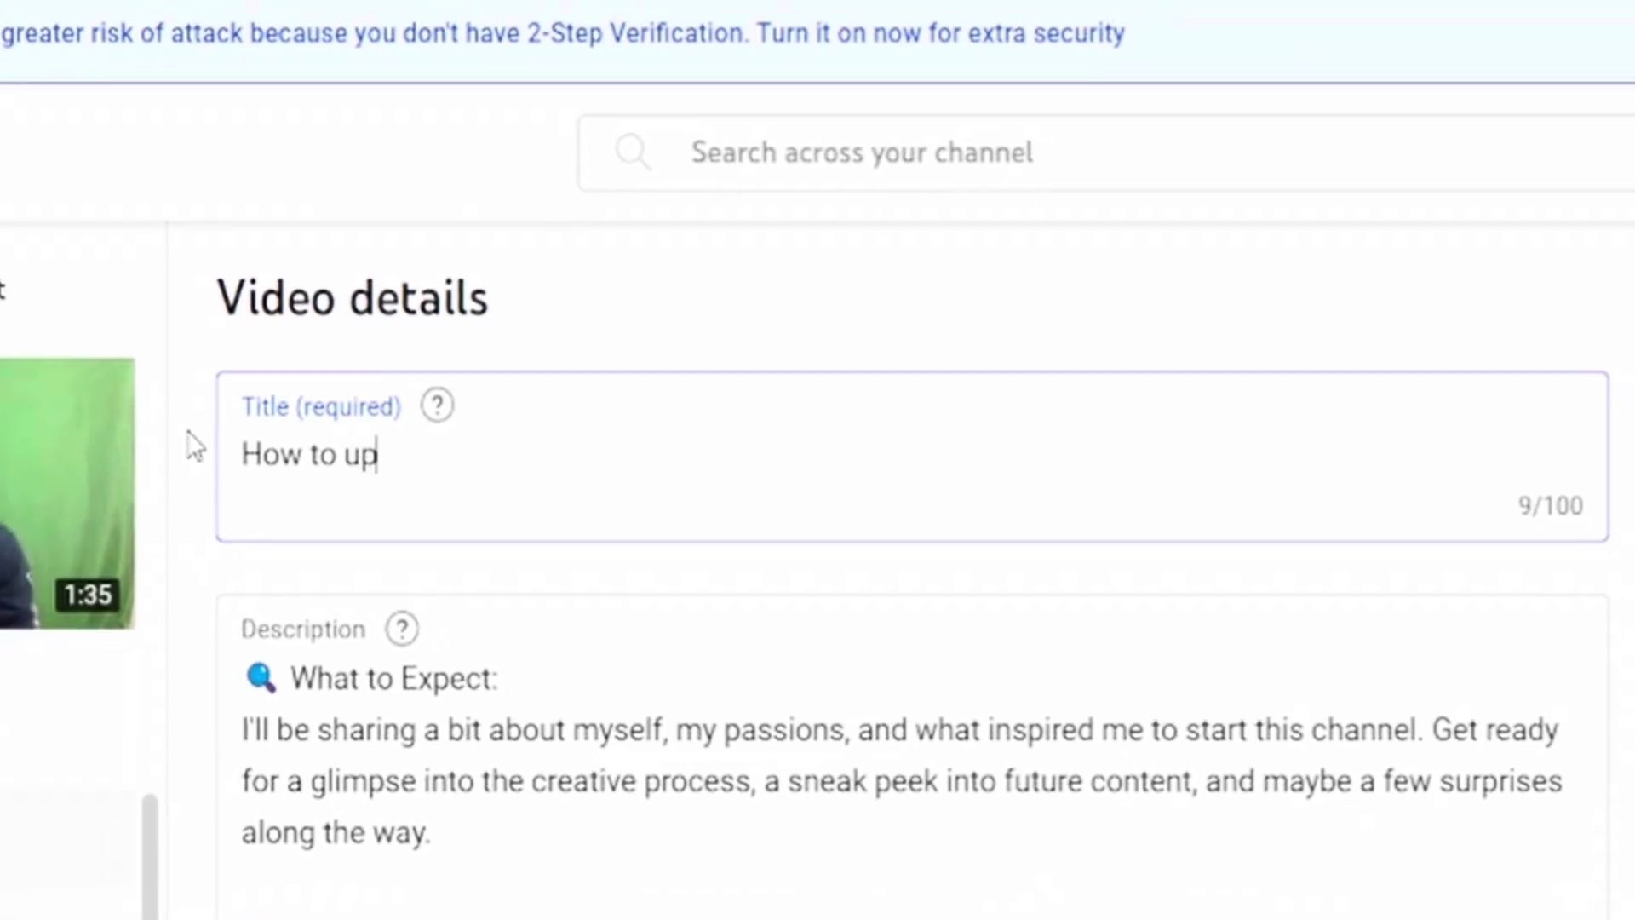
pyautogui.write('load ')
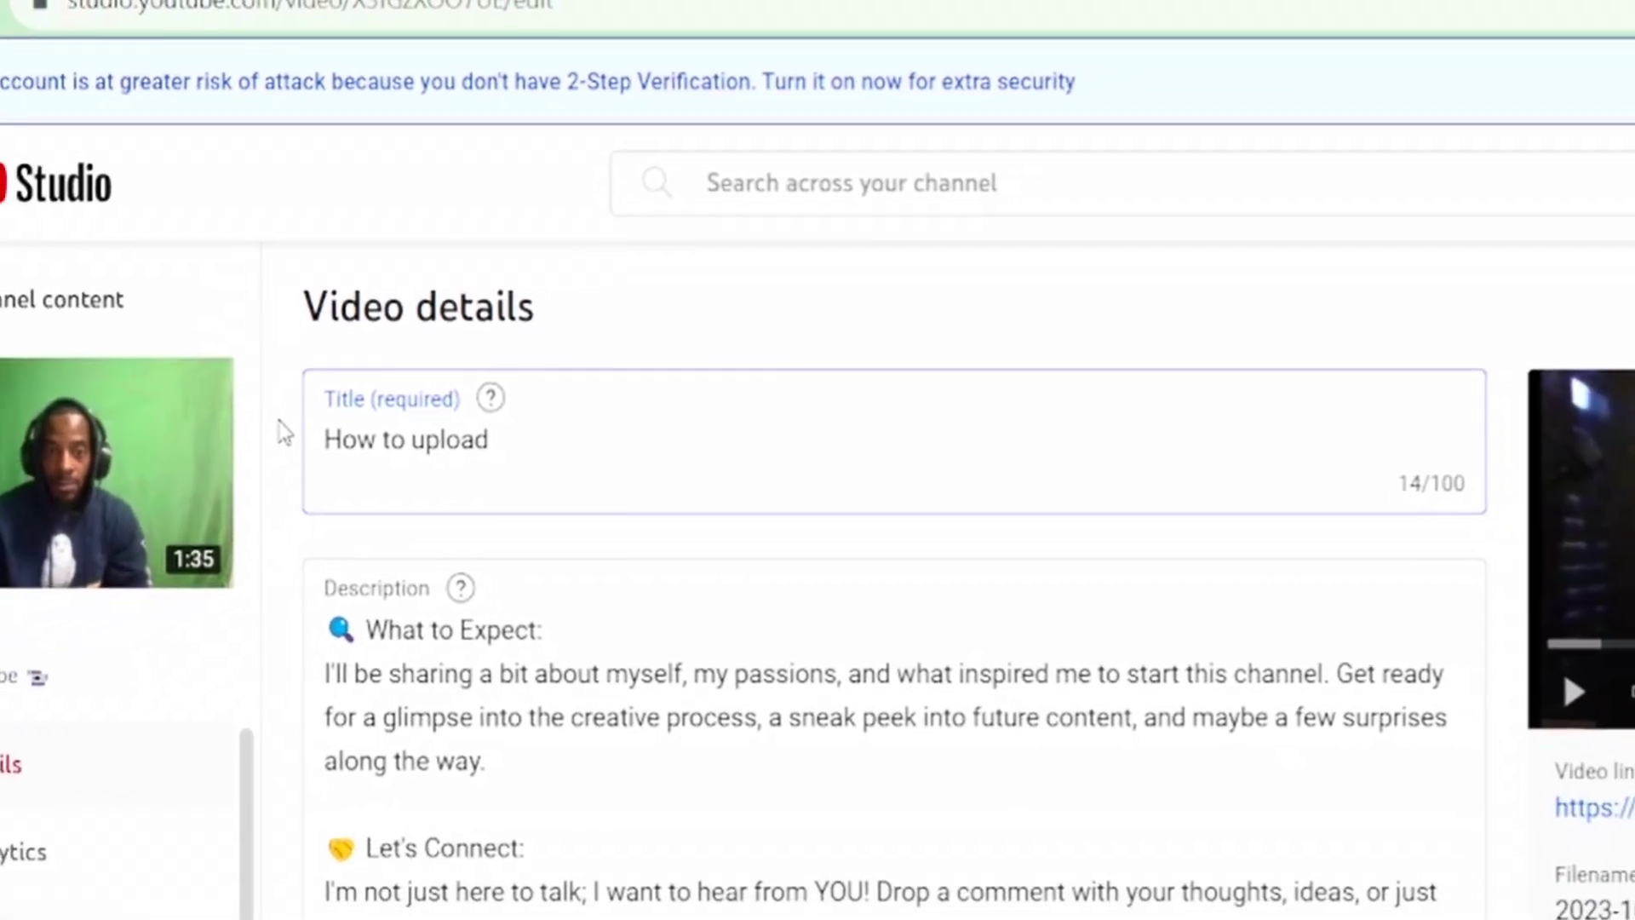
pyautogui.write('your fir')
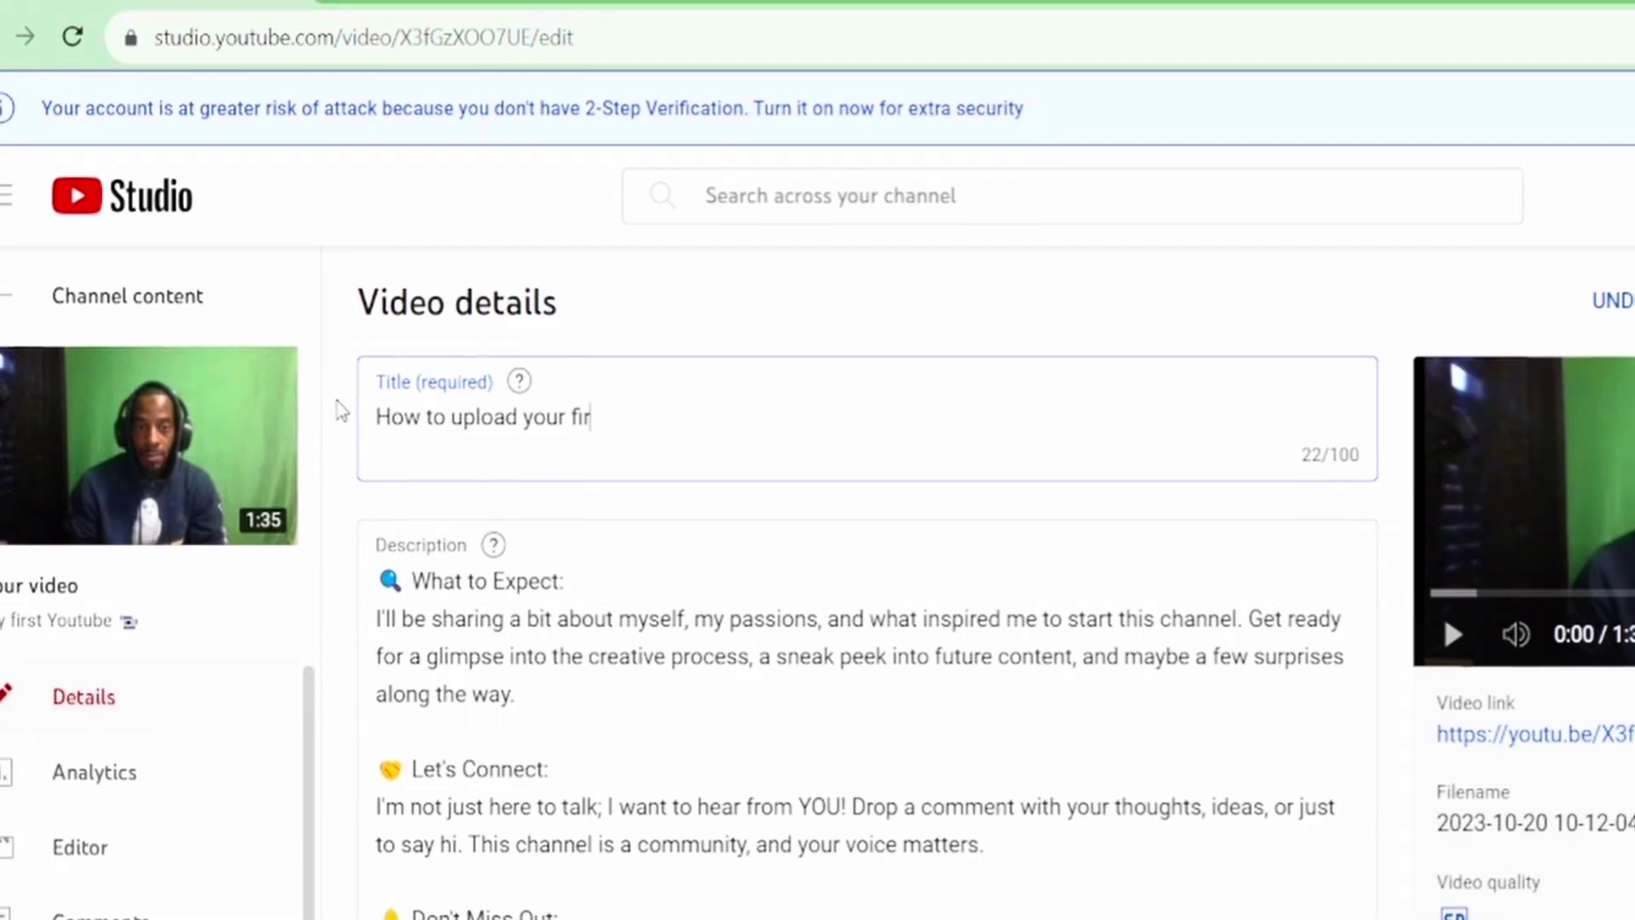
pyautogui.write('st youtub')
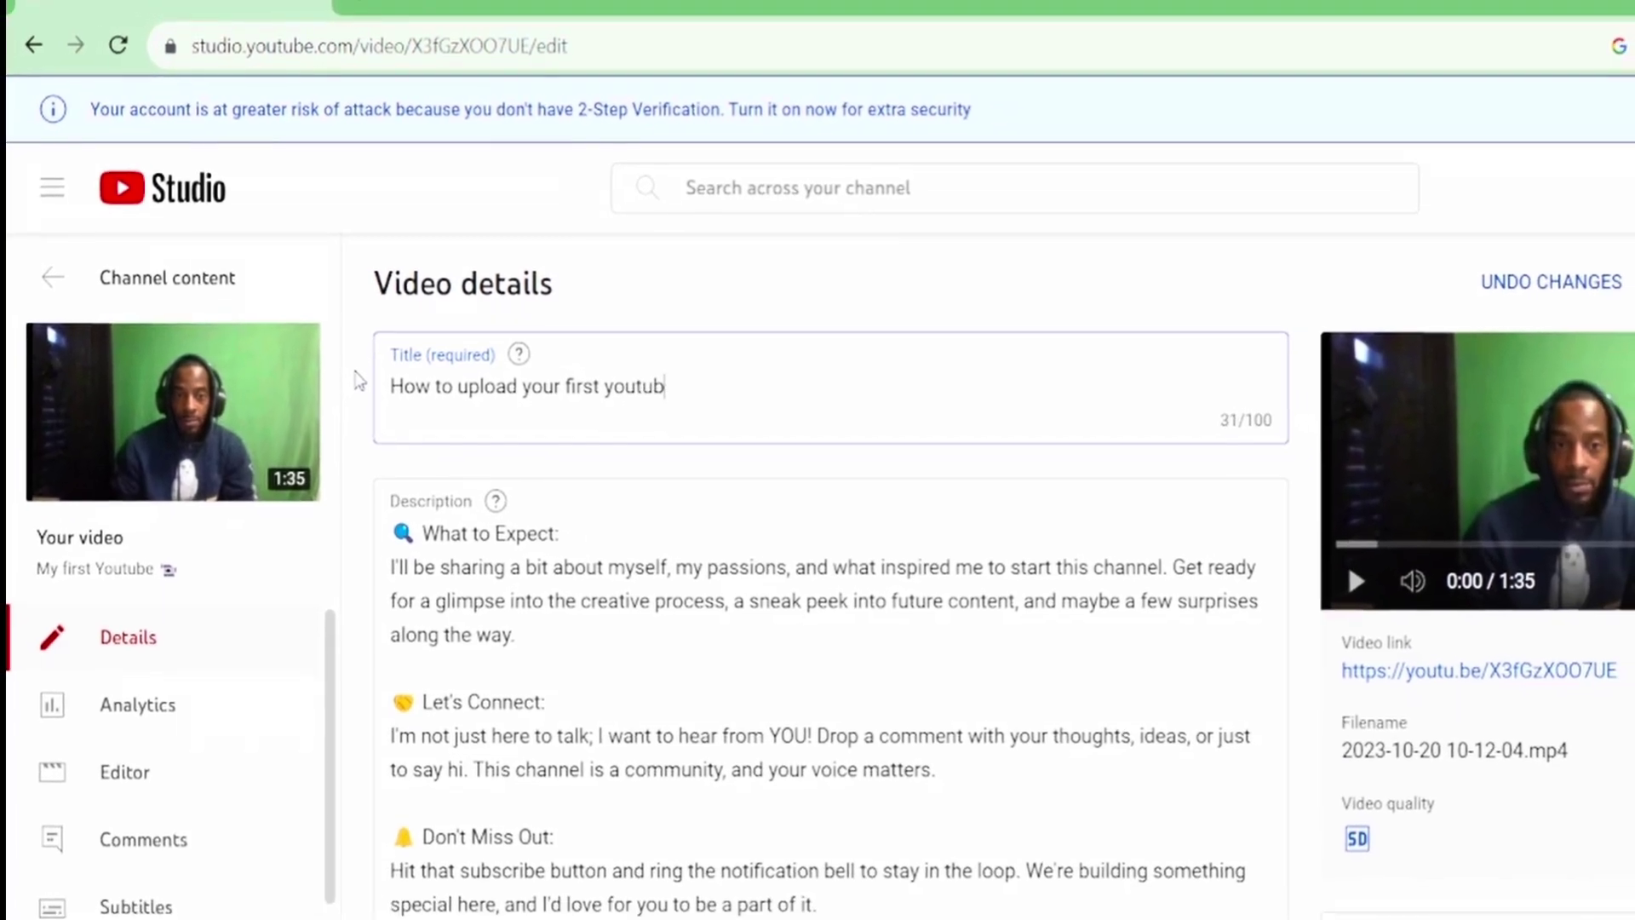
pyautogui.write('e video')
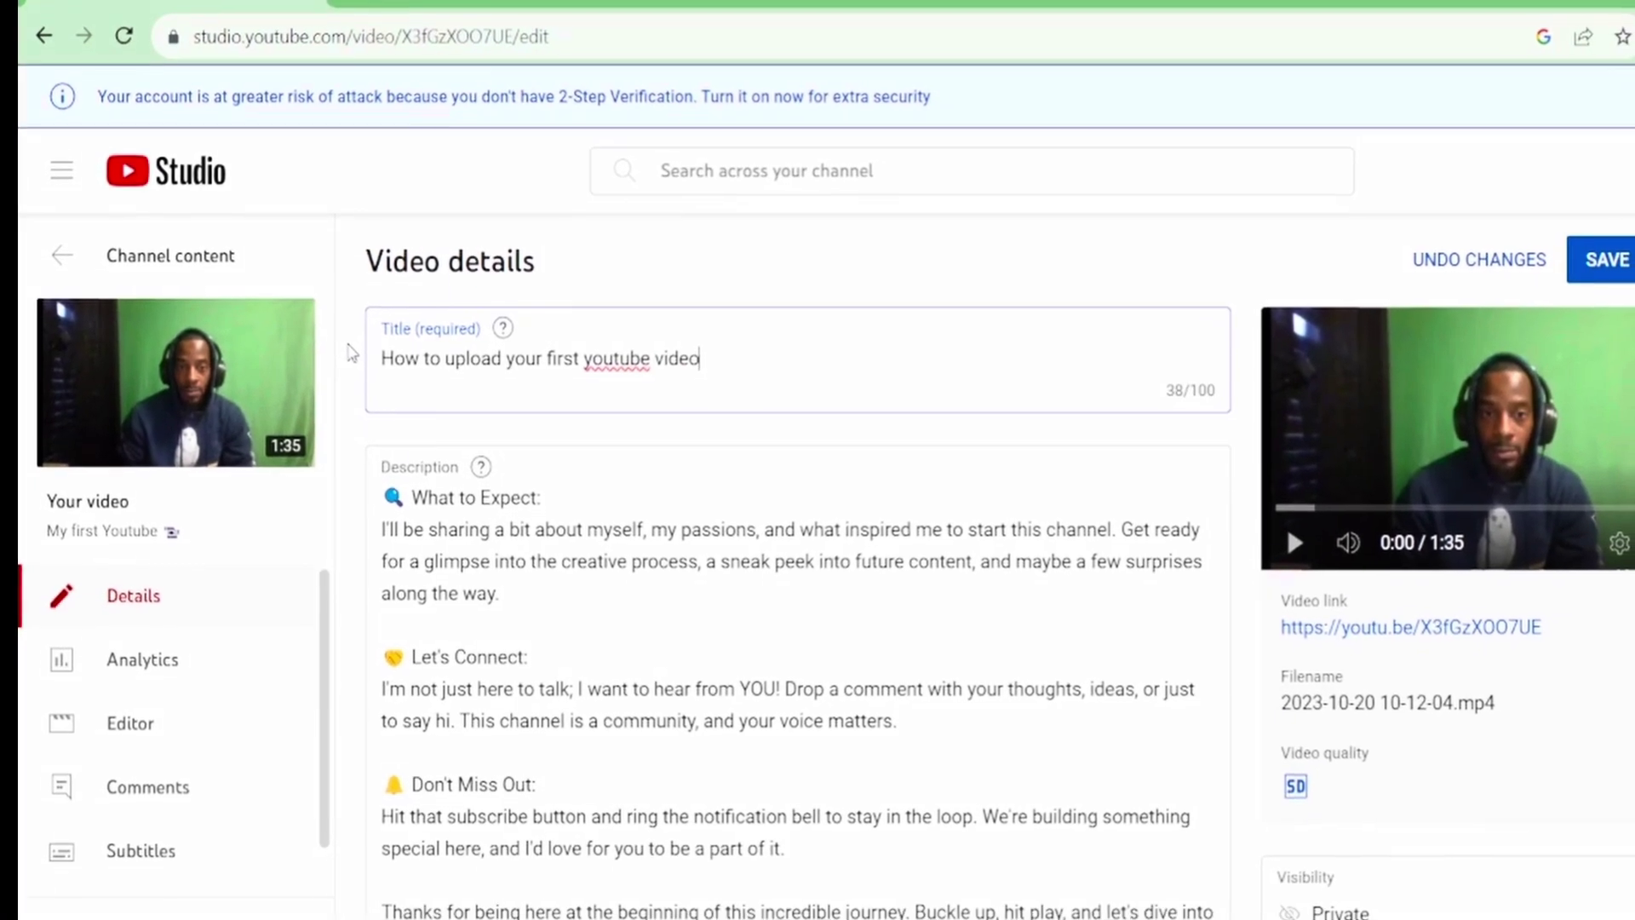
pyautogui.write('!')
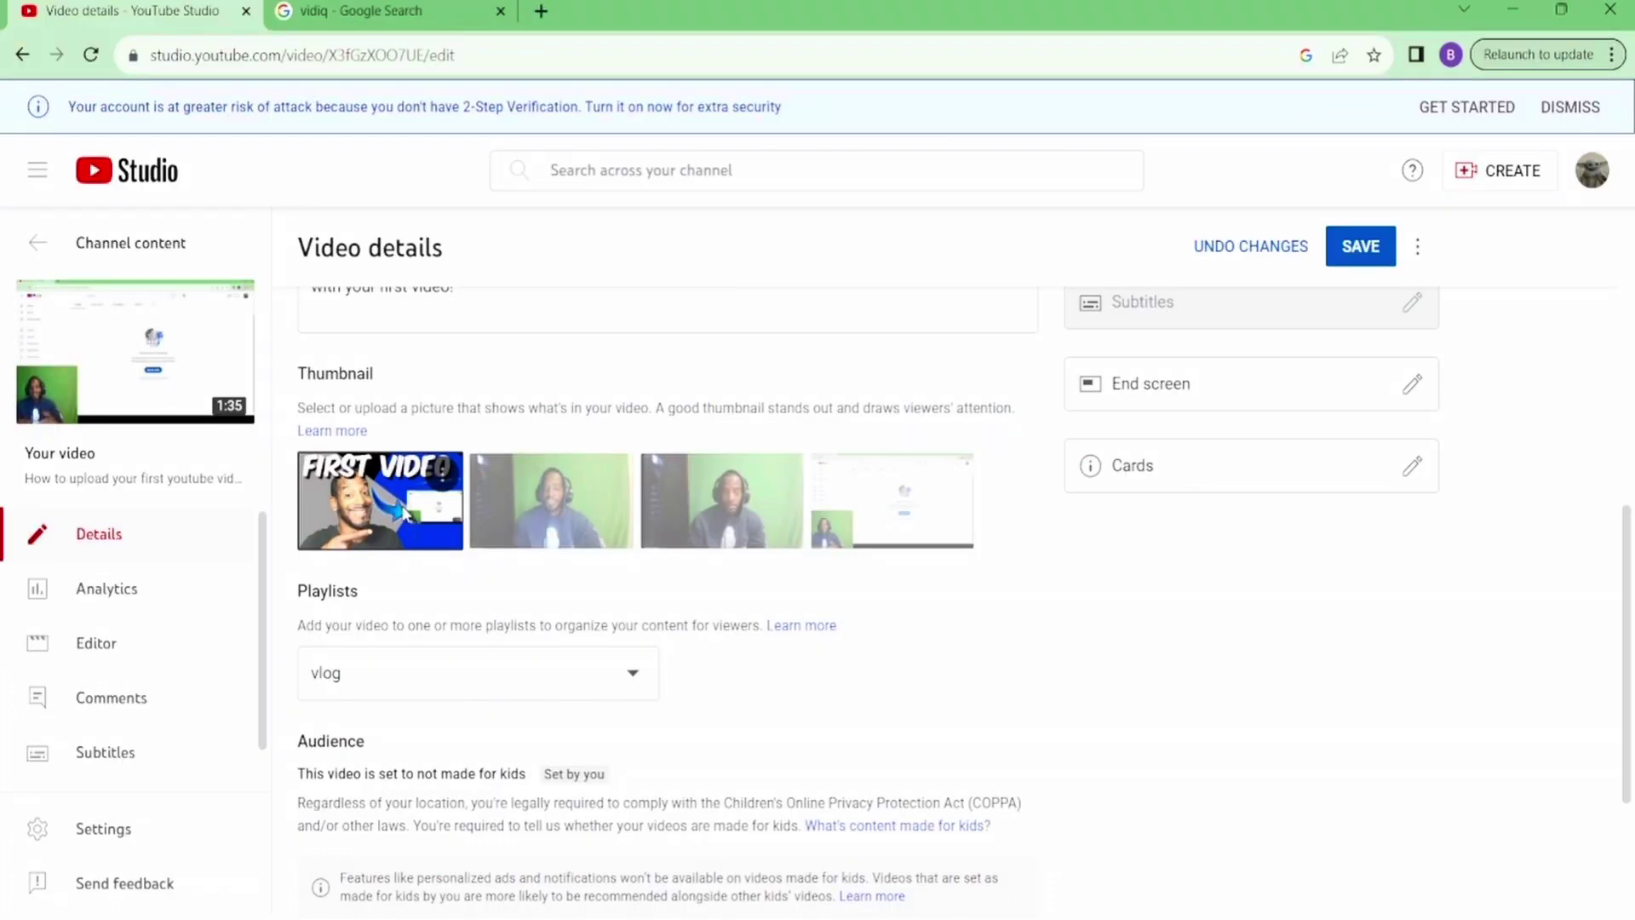
# - Open and dismiss the custom thumbnail's options menu, then scroll down to the audience settings
pyautogui.click(442, 467)
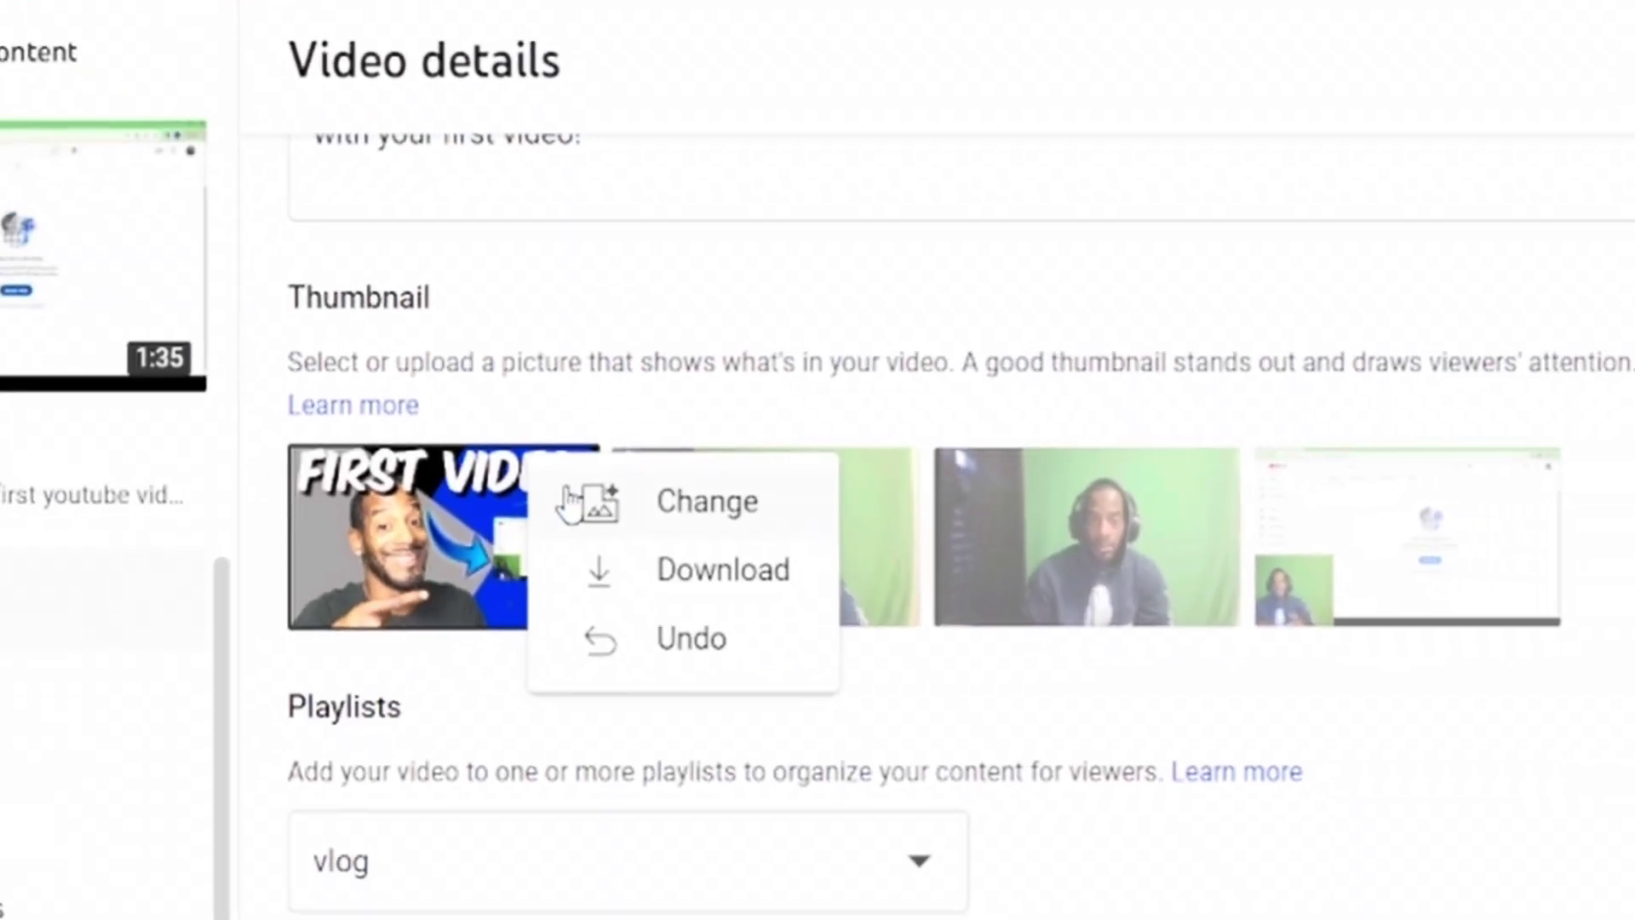
pyautogui.press('Escape')
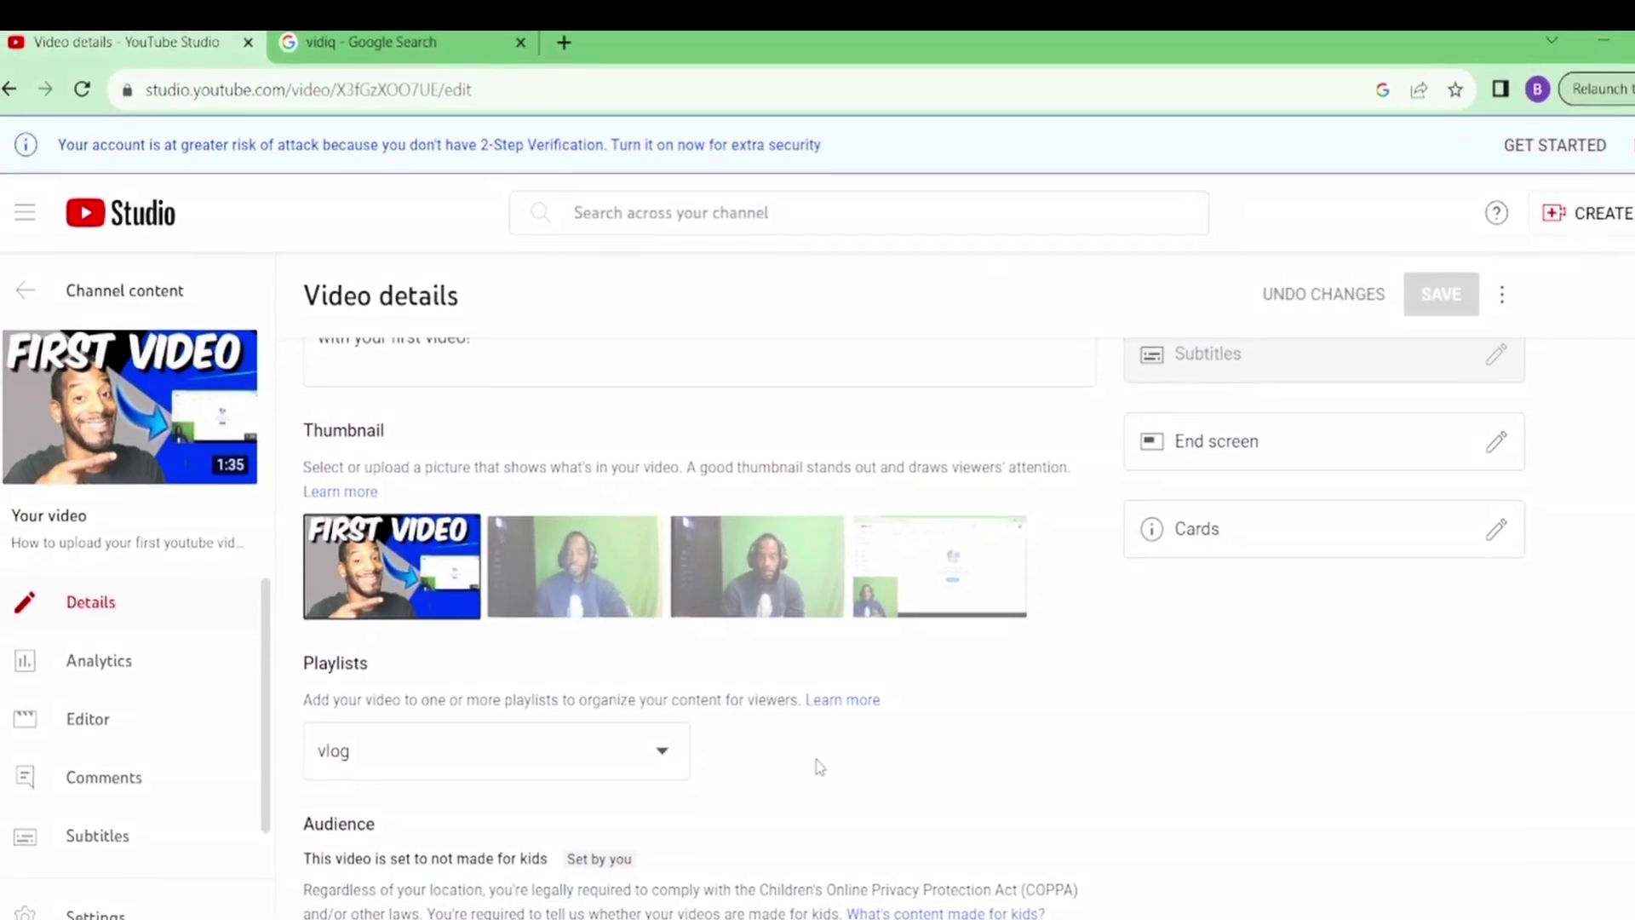
pyautogui.scroll(-5, 732, 749)
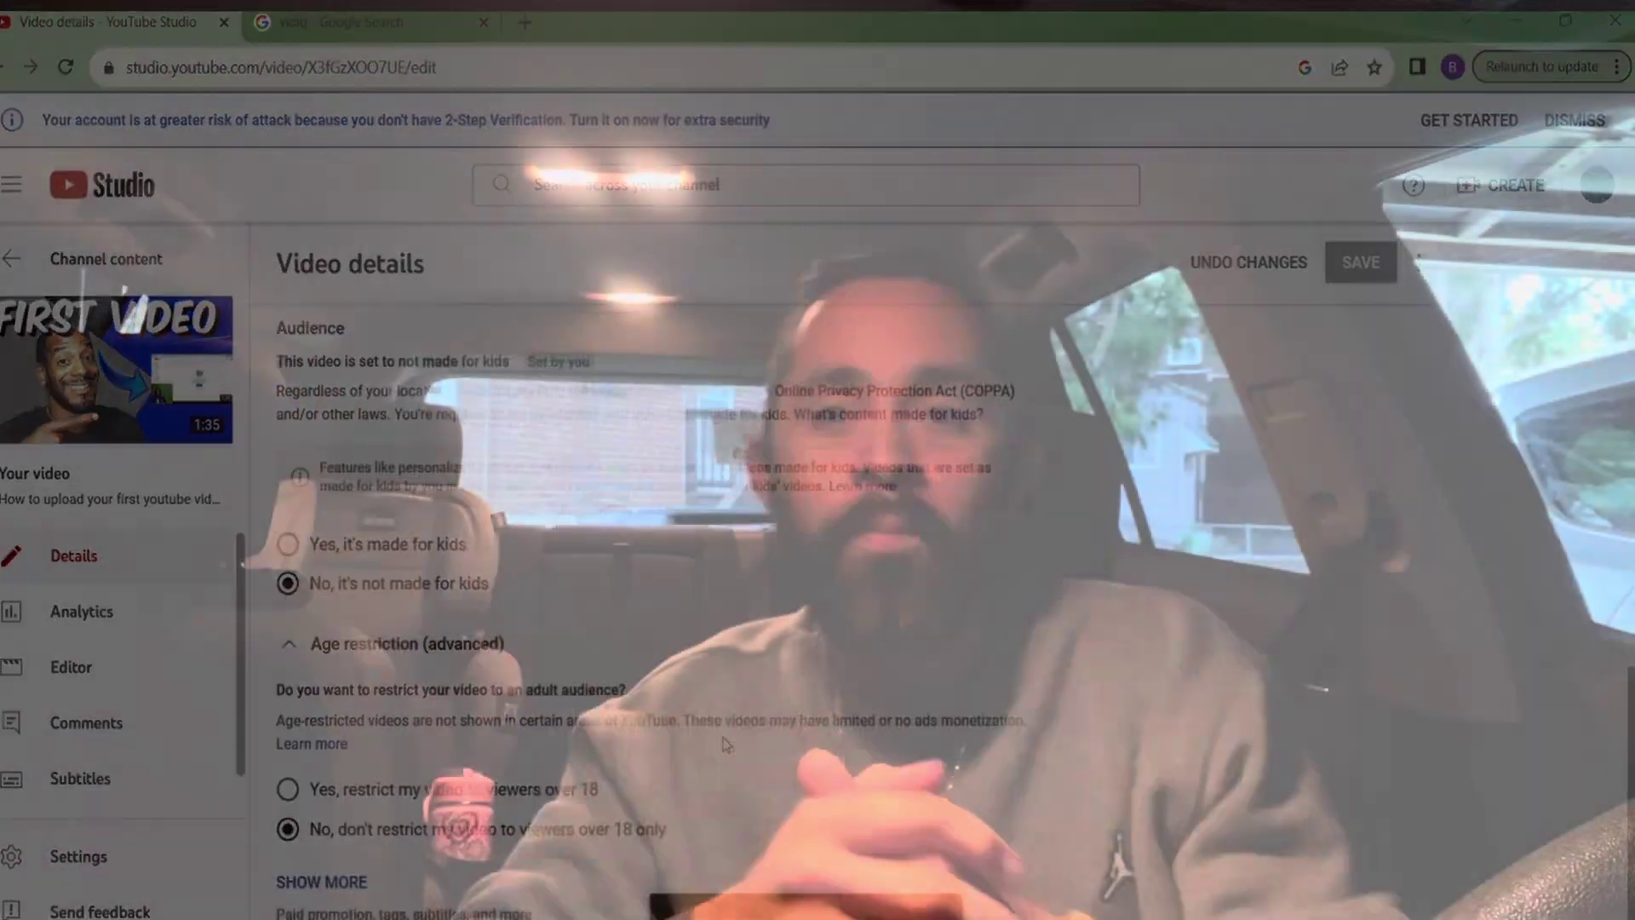